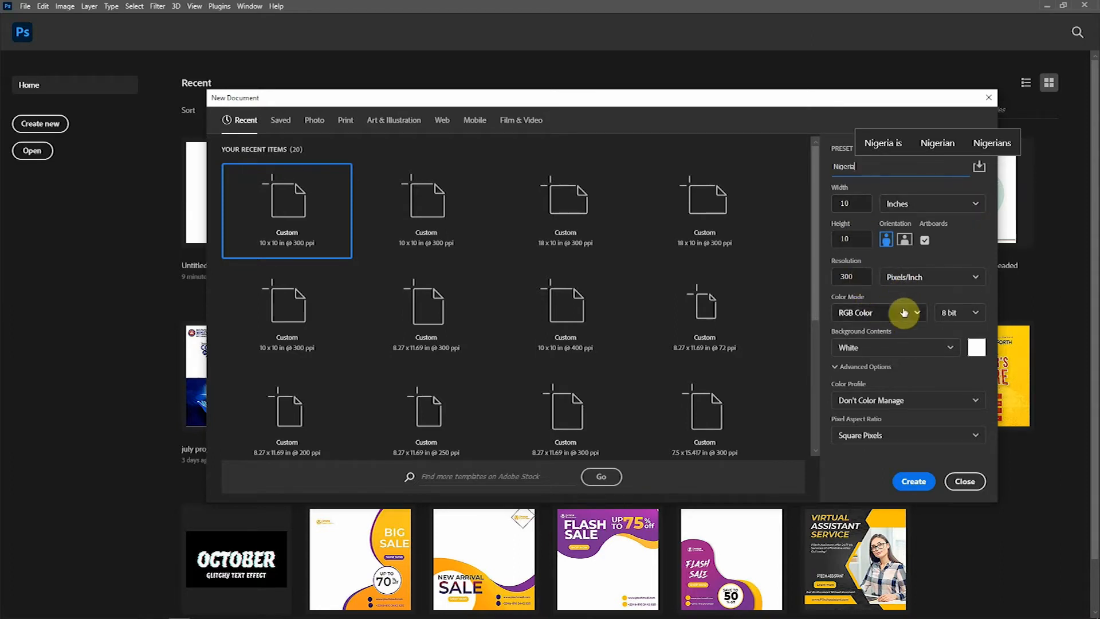
Step: Keep the background contents White and create the 10 x 10 inch, 300 pixels/inch RGB document named Nigeria
click(908, 356)
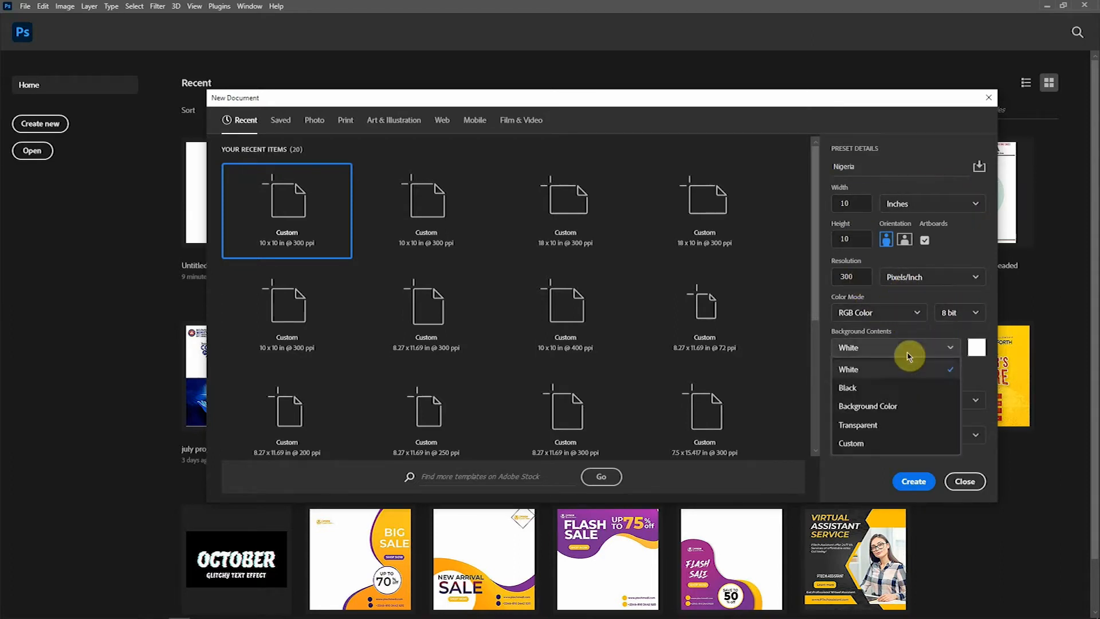
click(876, 366)
click(914, 481)
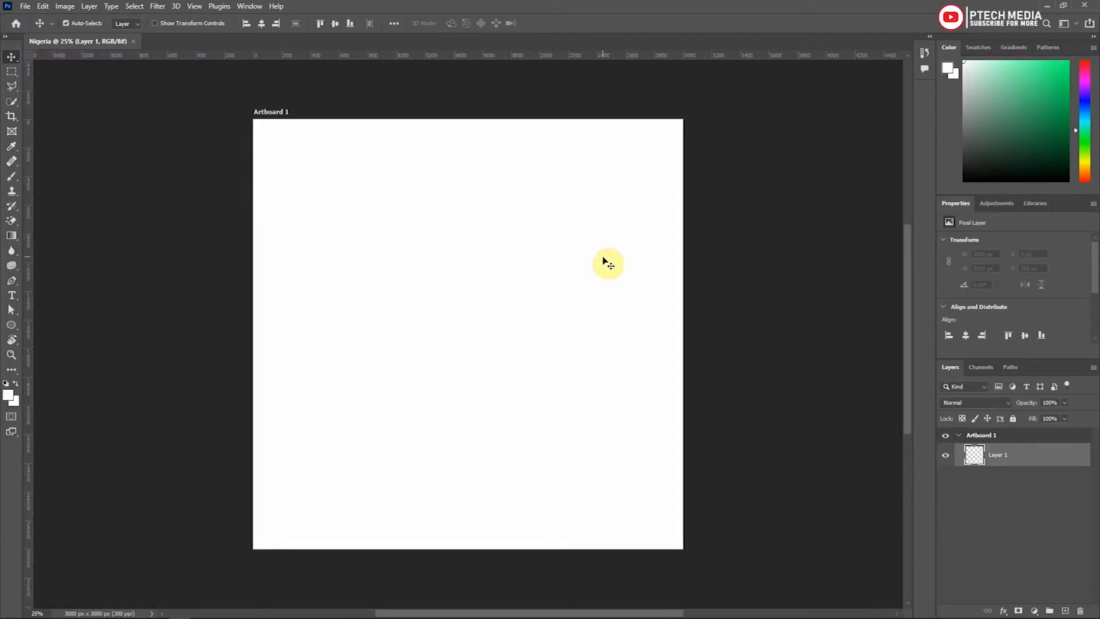
Step: Place the nigeria-map-prov image from the Nigeria folder onto the artboard and rasterize its layer
click(432, 324)
key(alt+Tab)
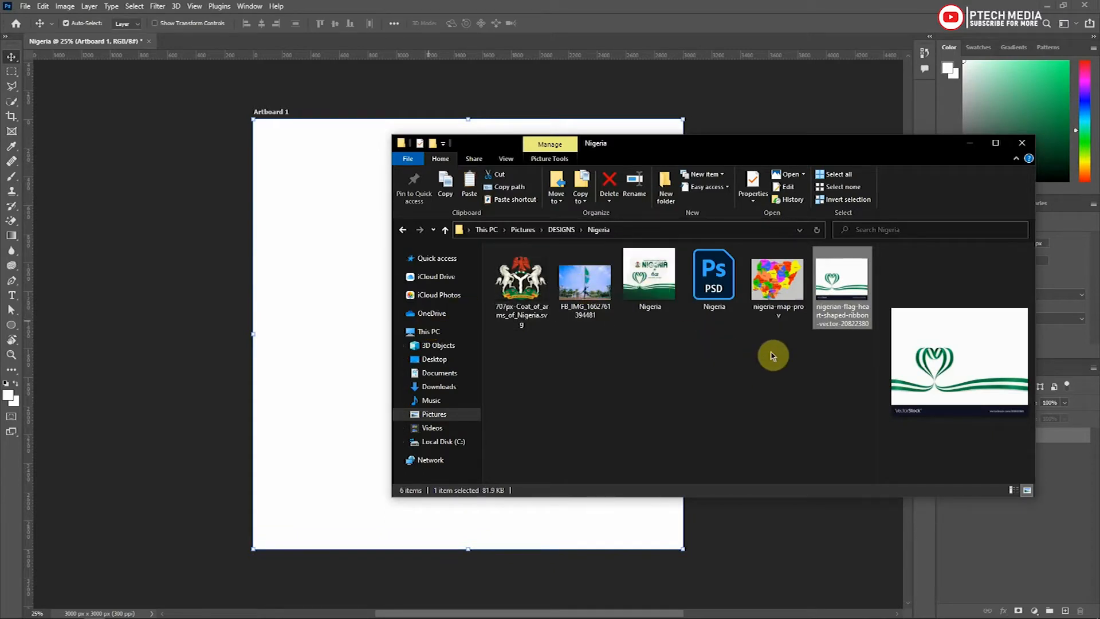
drag(777, 280, 358, 351)
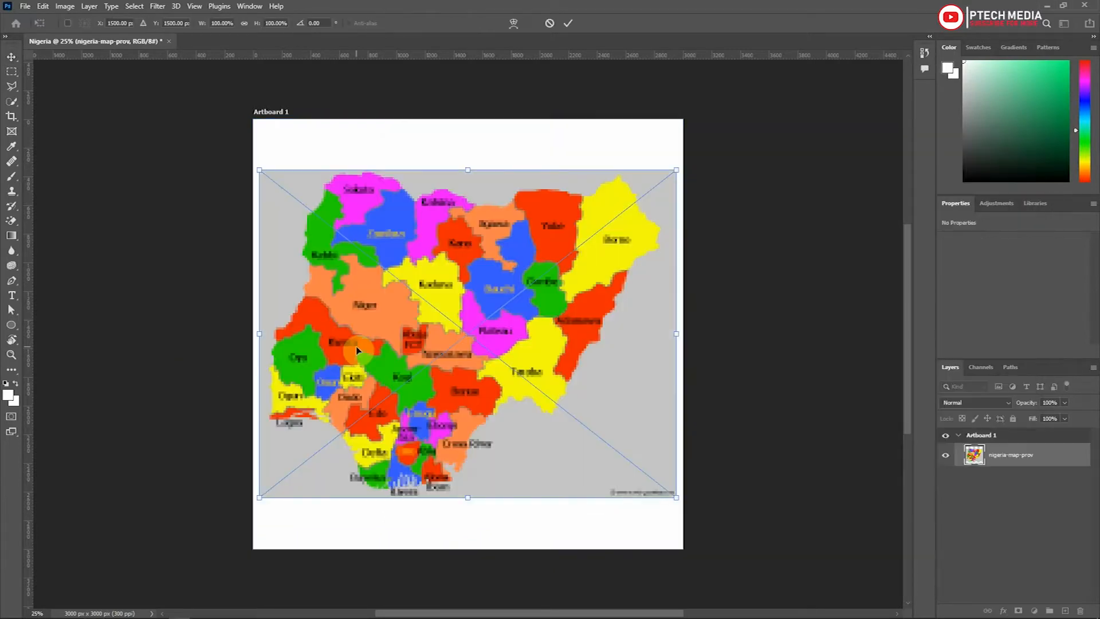
key(Return)
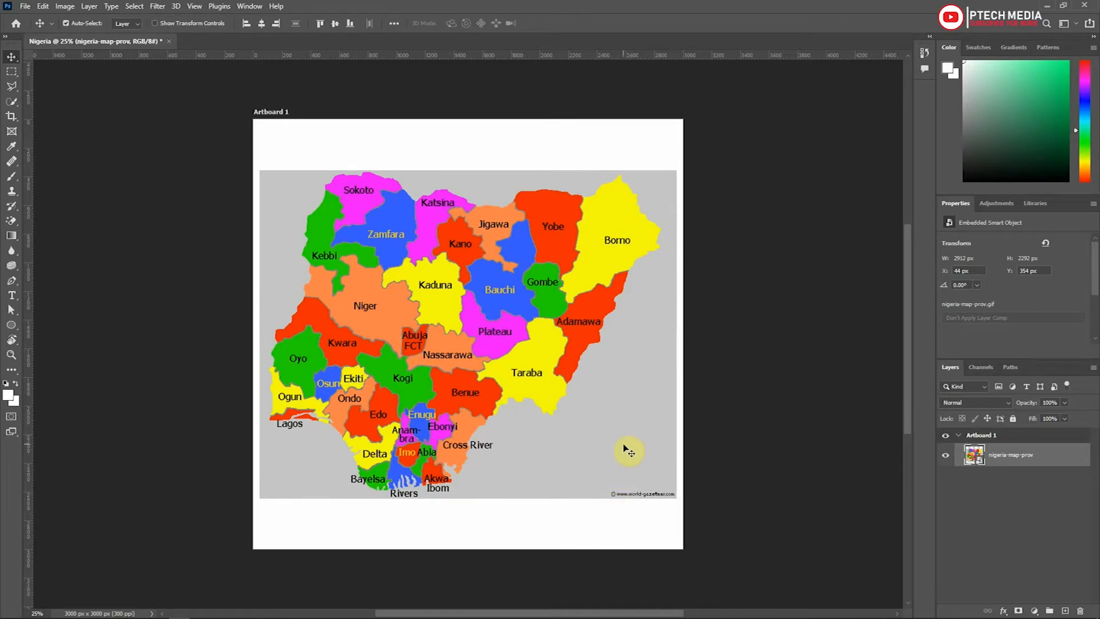
right_click(1066, 465)
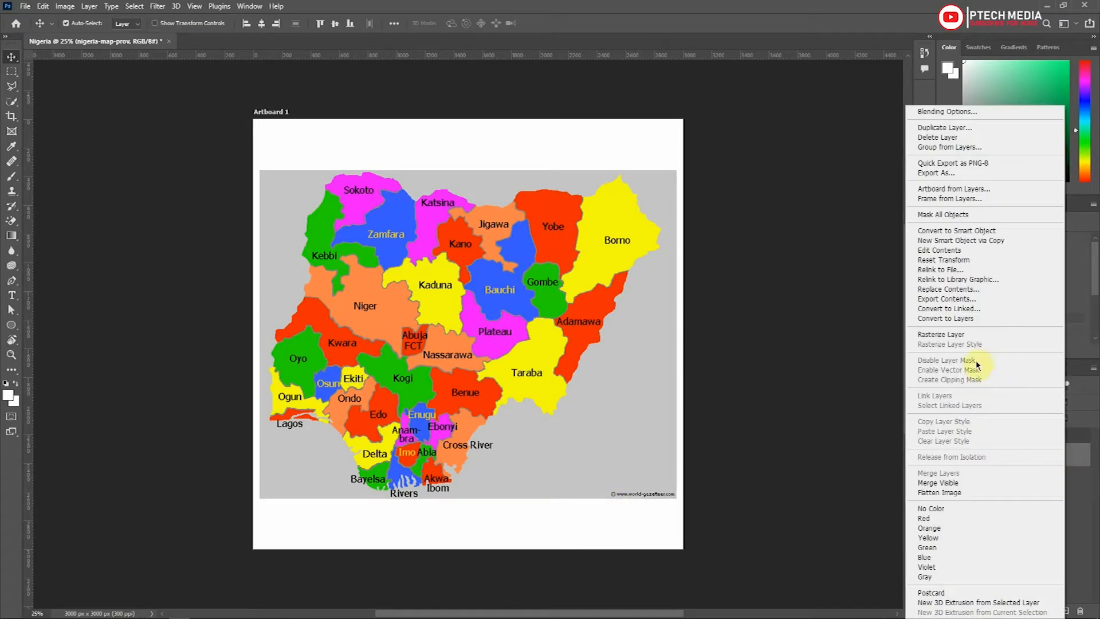
click(960, 335)
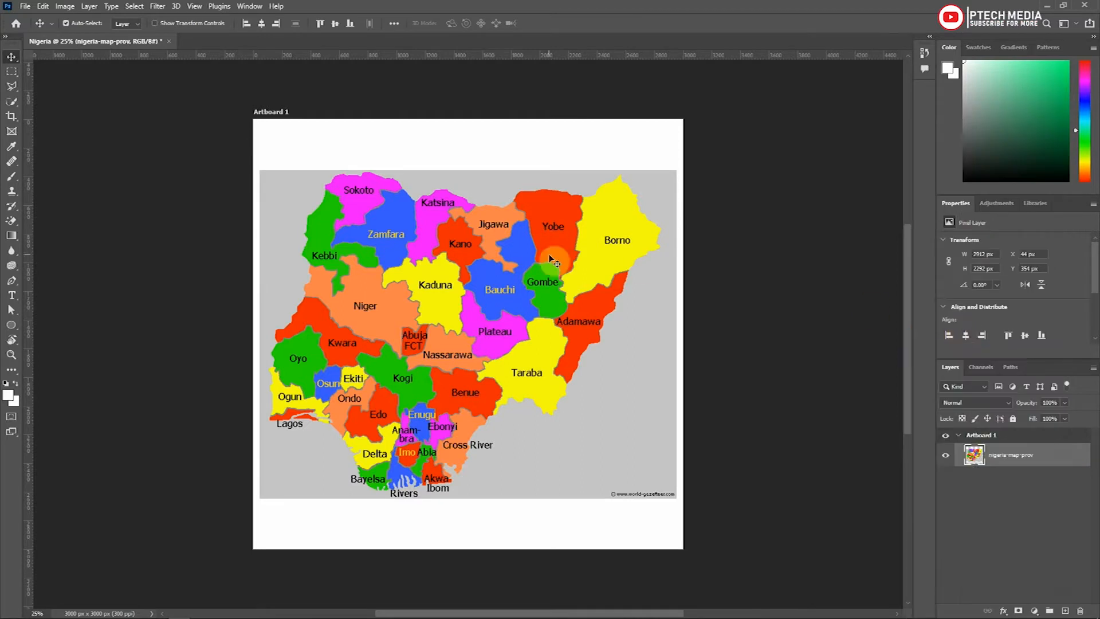
Step: Erase the map's grey background with the Magic Eraser and delete the small website credit beside the map
drag(11, 221, 66, 246)
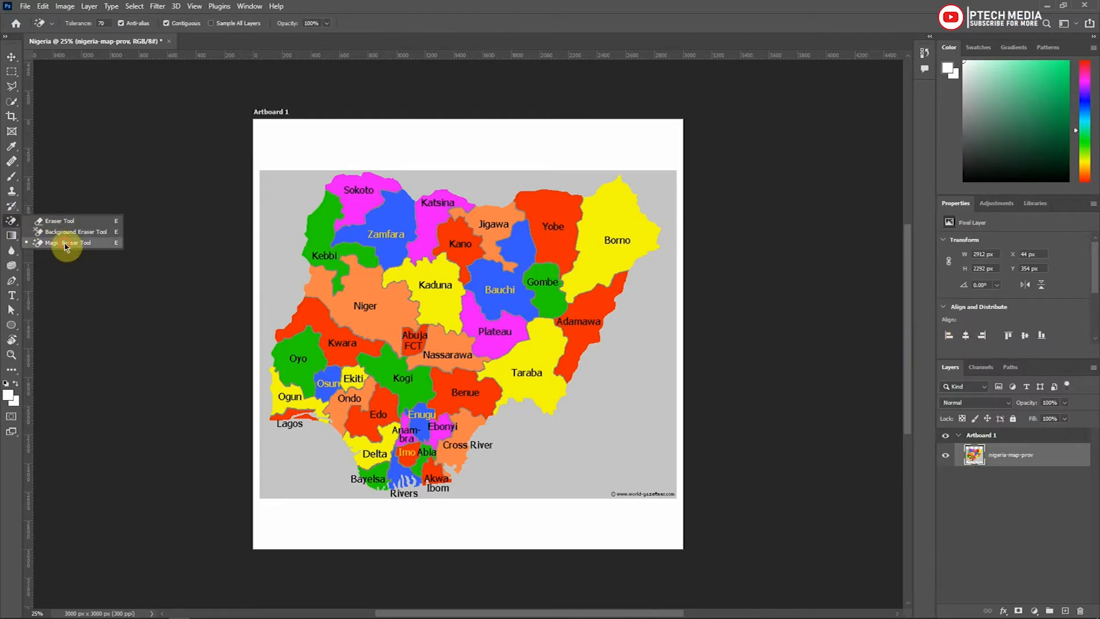
click(608, 391)
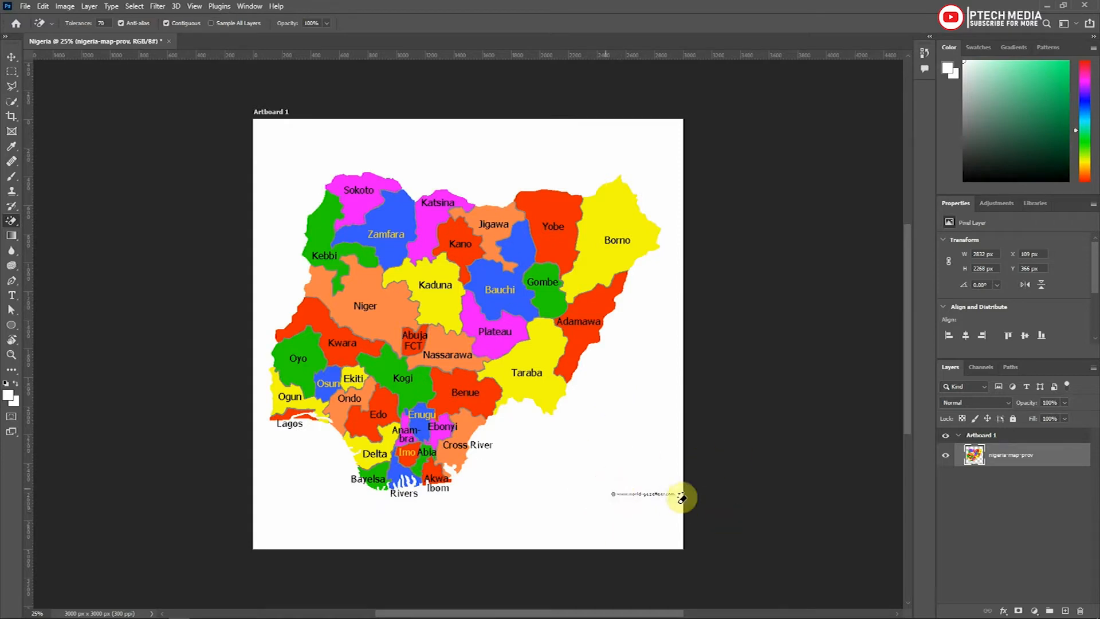
click(12, 71)
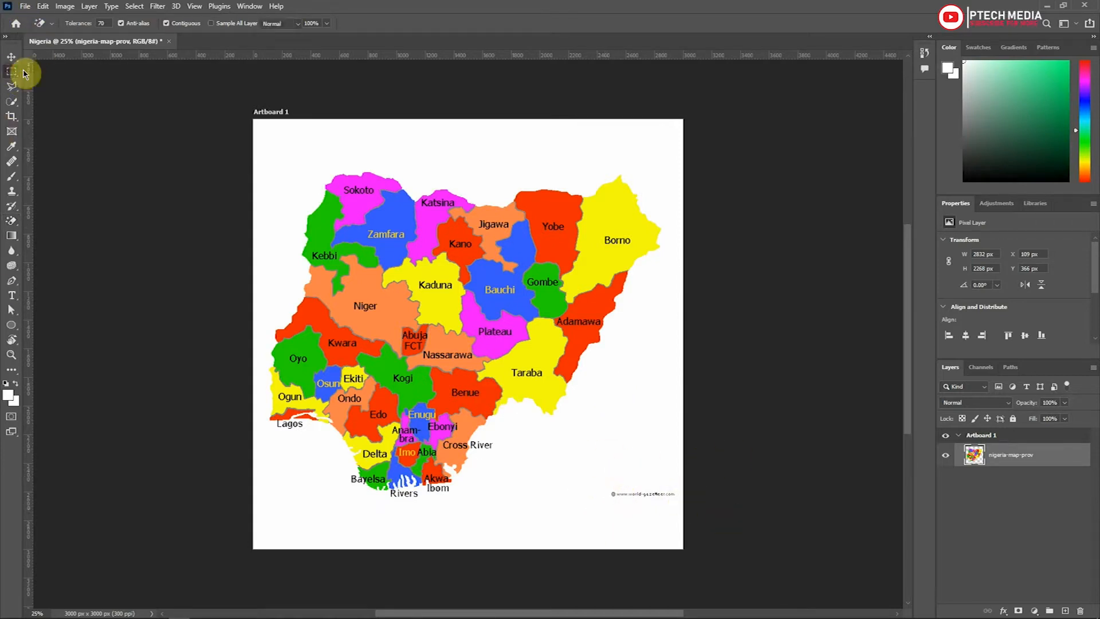
mouse_move(679, 616)
drag(579, 468, 743, 520)
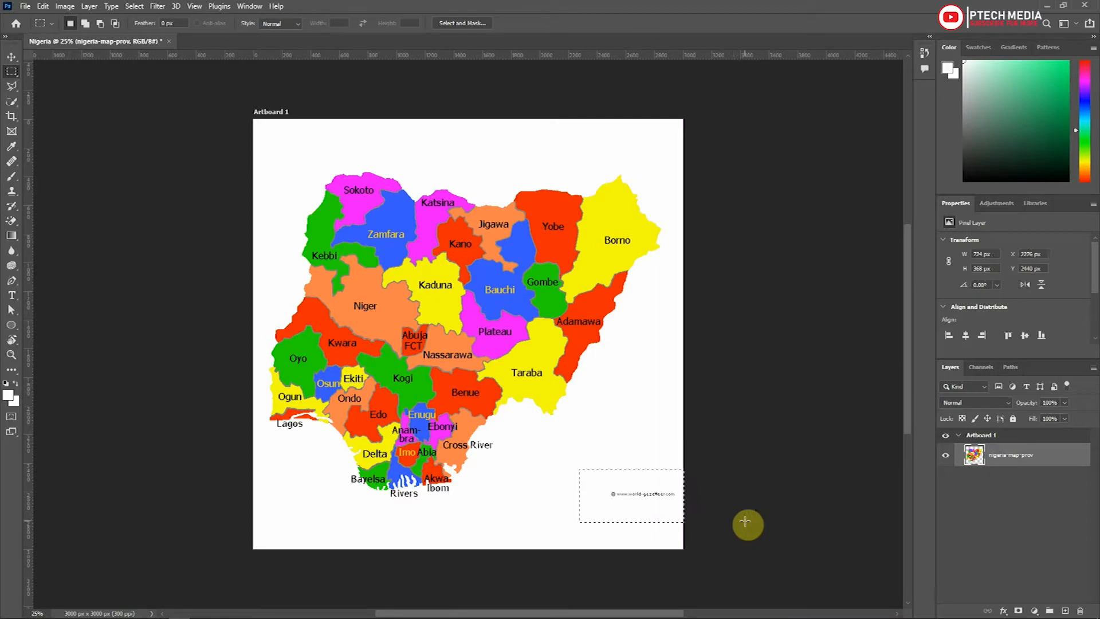
click(571, 425)
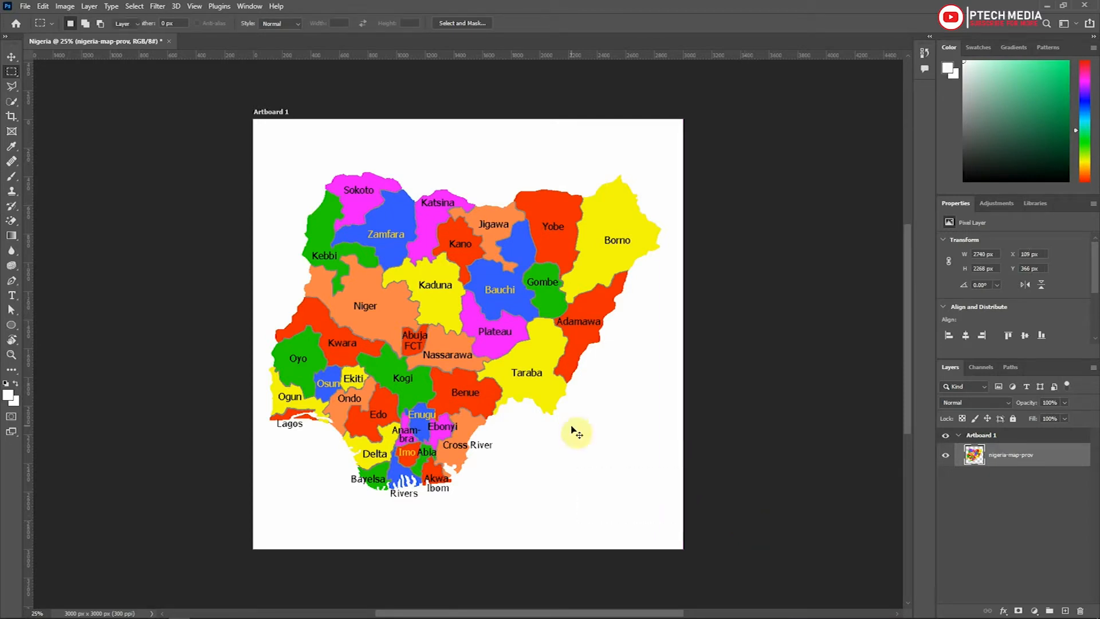
Step: Centre the map horizontally on the artboard and set its layer to Luminosity blending at 10% opacity
key(v)
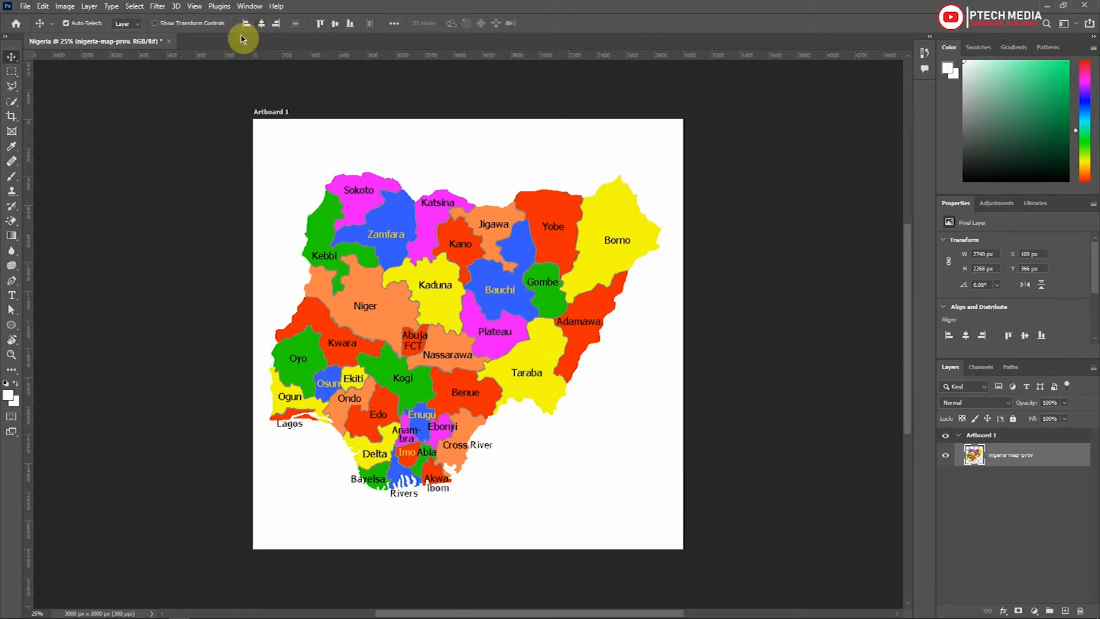
click(261, 24)
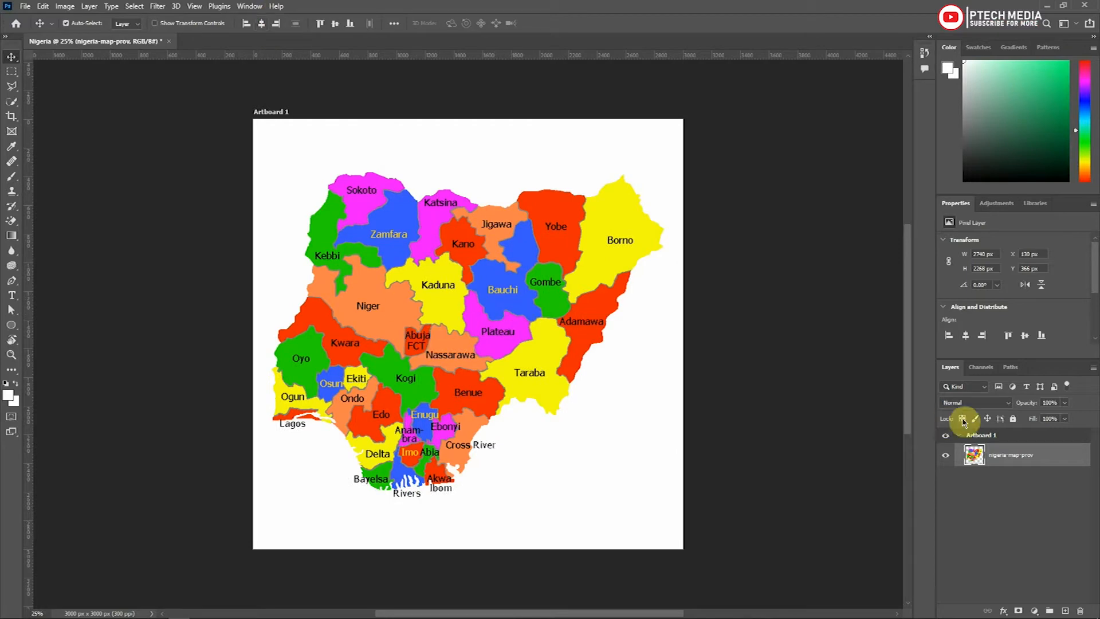
click(987, 404)
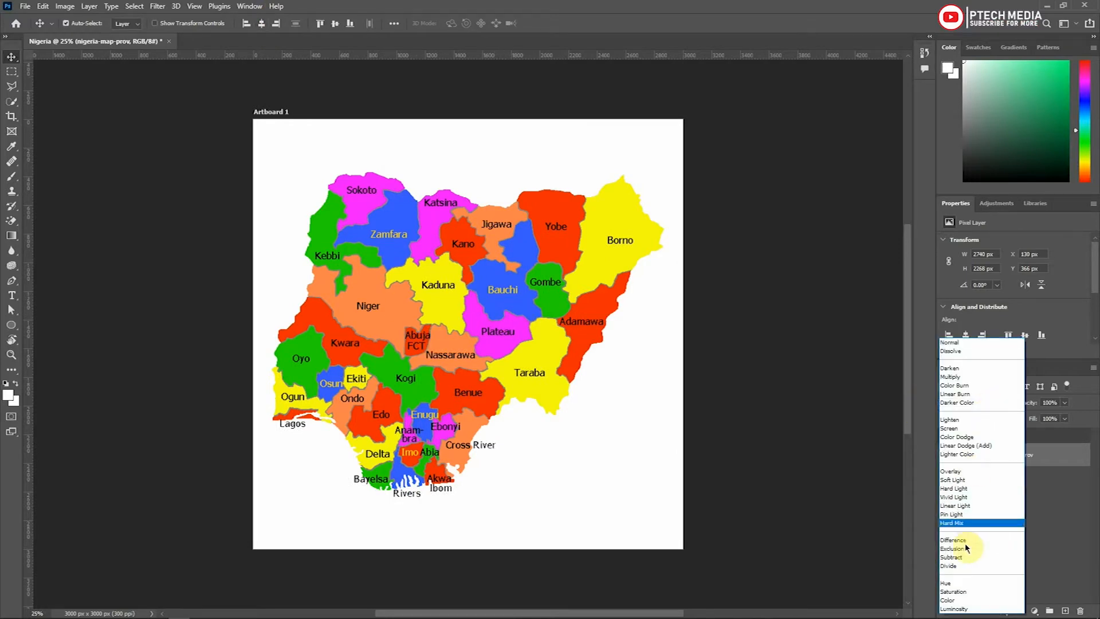
click(974, 607)
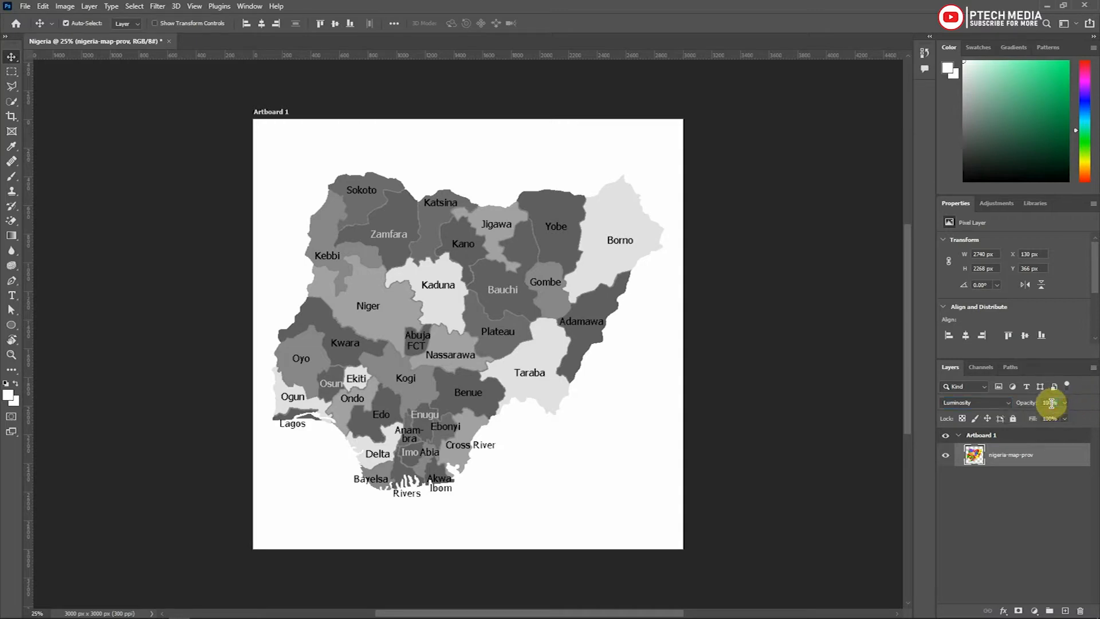
text(10)
Step: Place the Nigerian flag heart-shaped ribbon image from the Nigeria folder onto the artboard and rasterize its layer
click(493, 419)
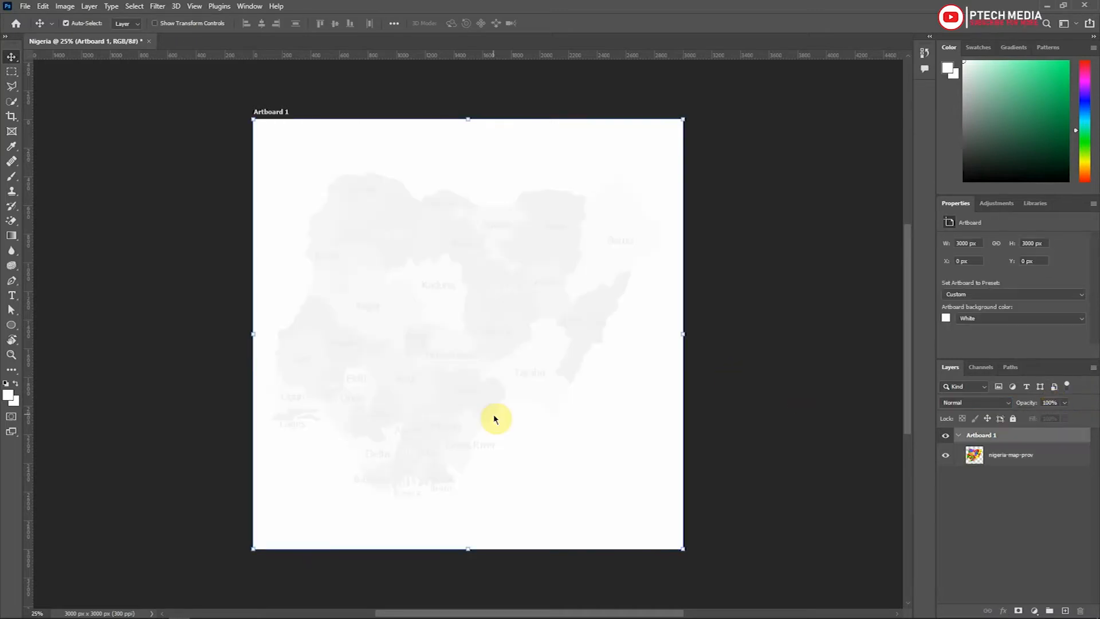
key(alt+Tab)
drag(841, 283, 281, 332)
key(Return)
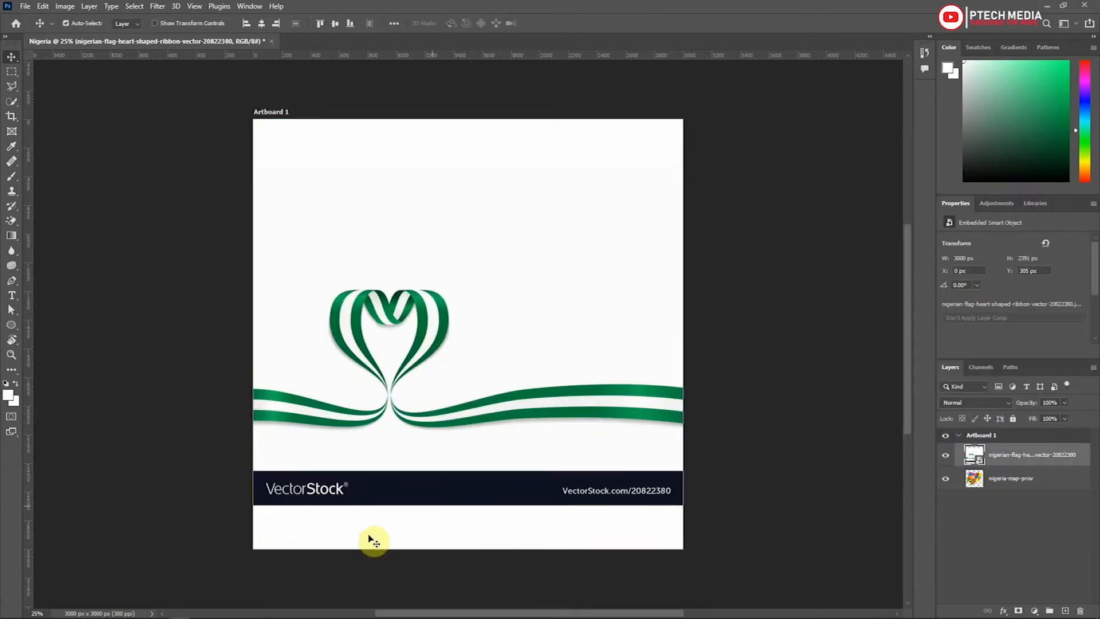
right_click(1010, 448)
click(926, 338)
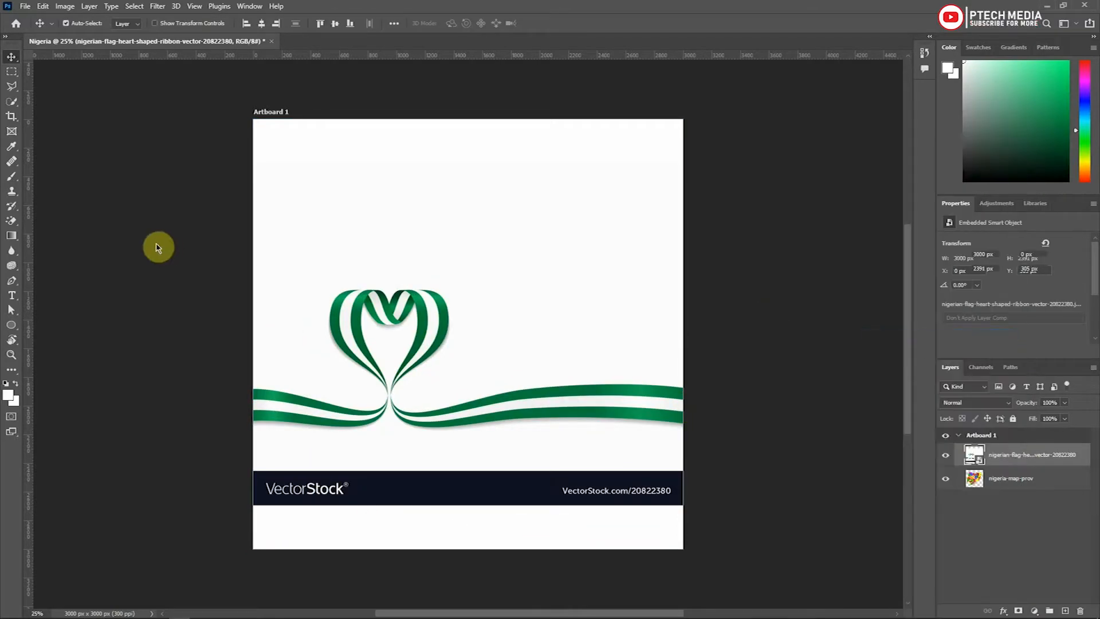
Step: Delete the dark VectorStock banner strip from the ribbon layer using a rectangular selection, and clear the selection
click(12, 71)
drag(232, 446, 739, 530)
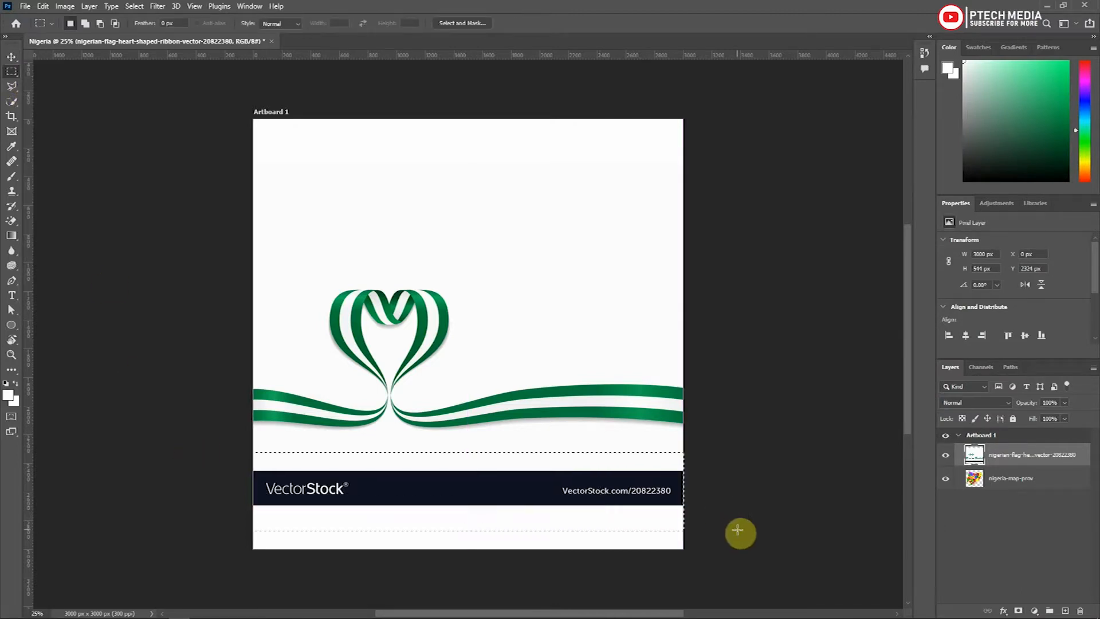
key(Delete)
click(743, 536)
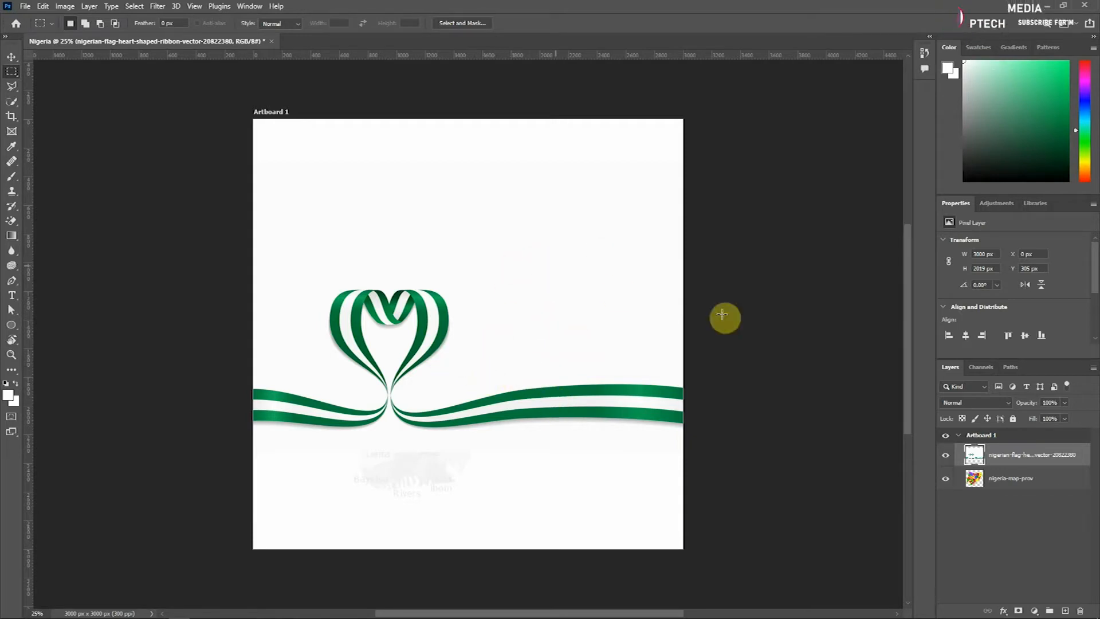
Step: Erase the ribbon image's white background with the Magic Eraser and move the ribbon slightly down the artboard
right_click(11, 220)
click(63, 245)
click(479, 291)
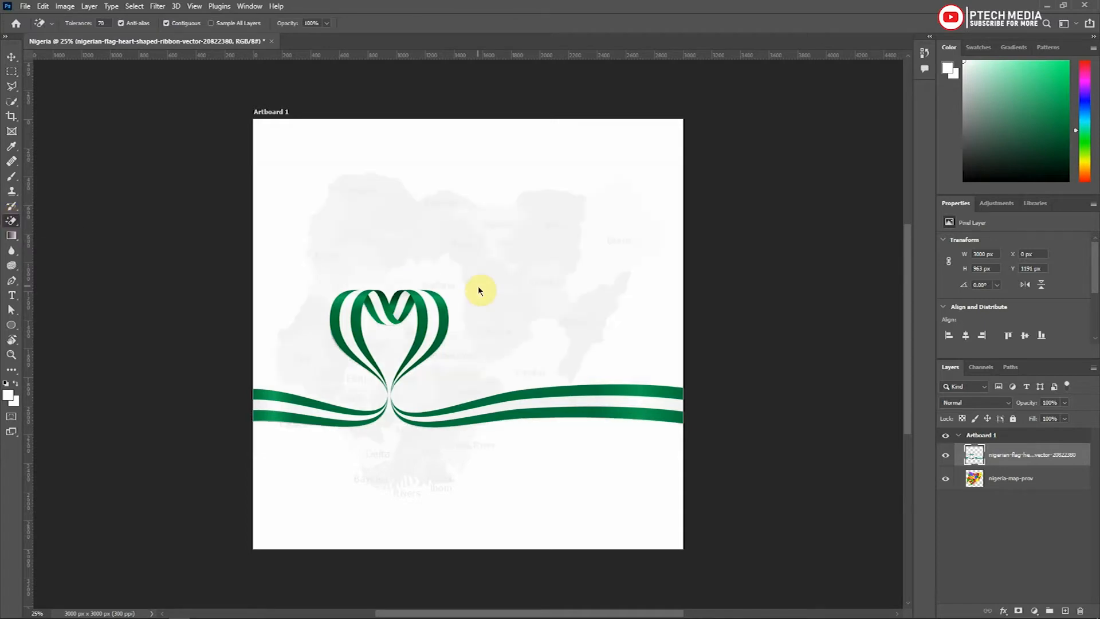
key(v)
mouse_move(418, 356)
mouse_down()
mouse_move(422, 344)
mouse_move(415, 367)
mouse_up()
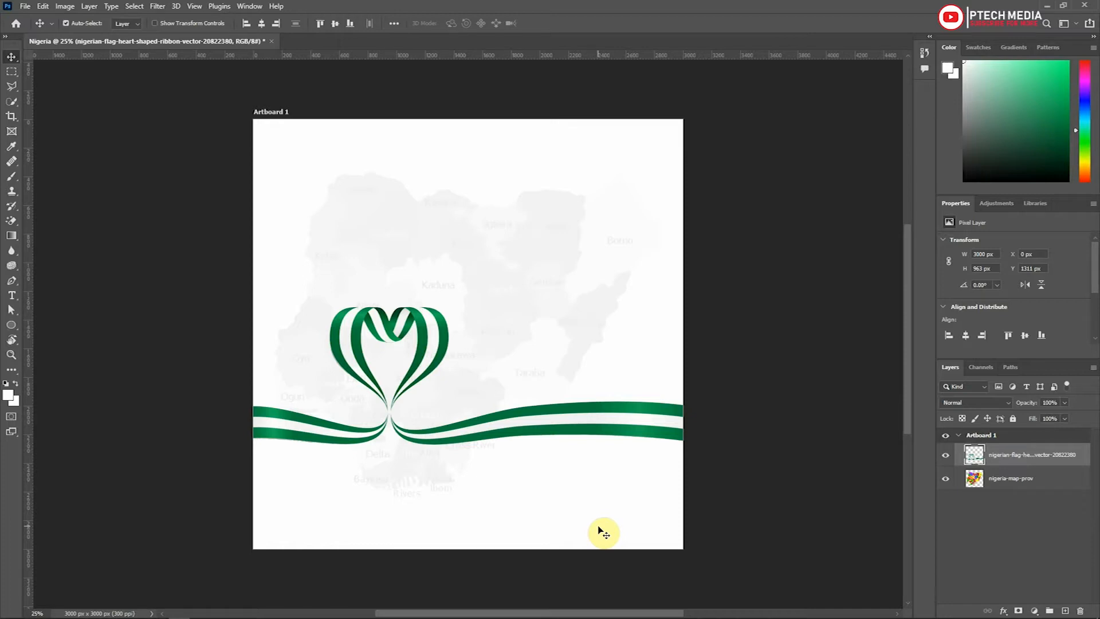
Step: Draw a closed Pen tool path along the ribbon's lower edge and around the bottom corners of the artboard
click(11, 280)
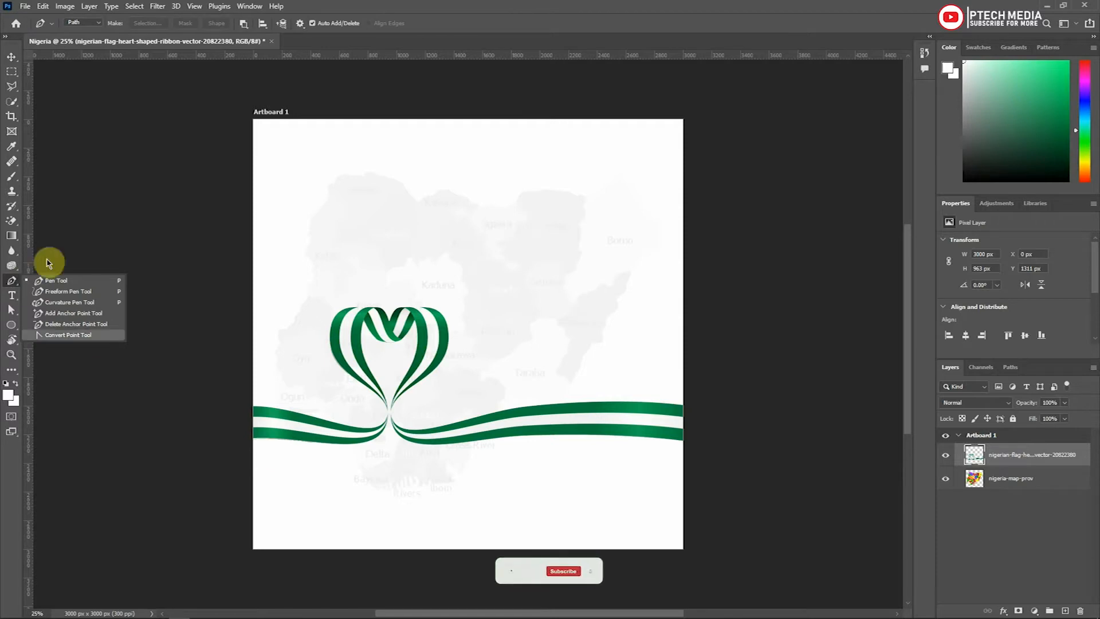
click(14, 354)
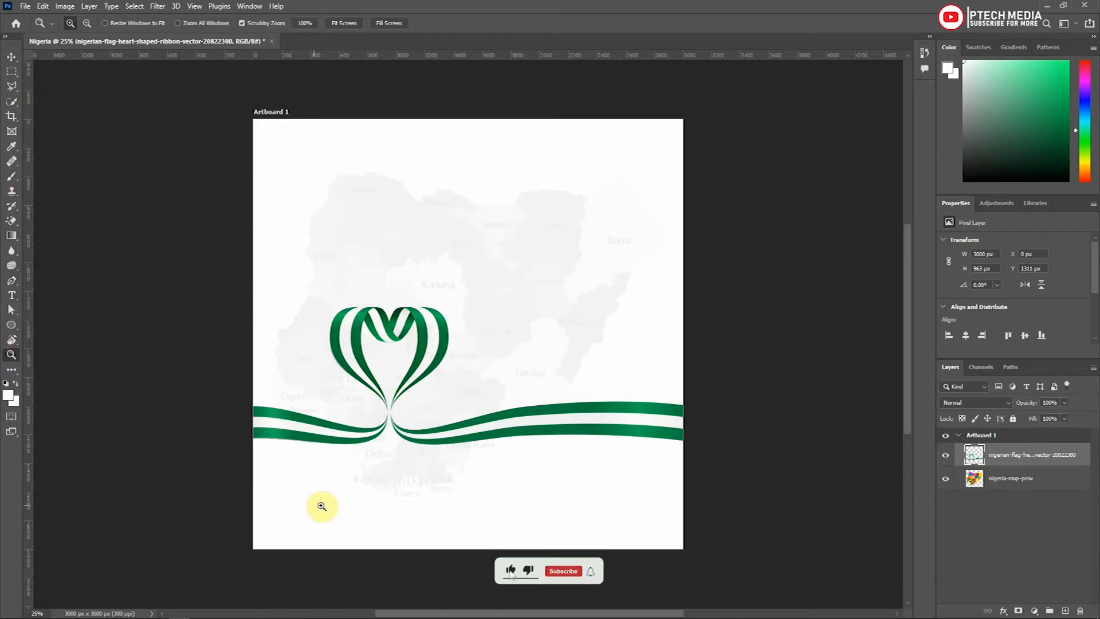
click(431, 472)
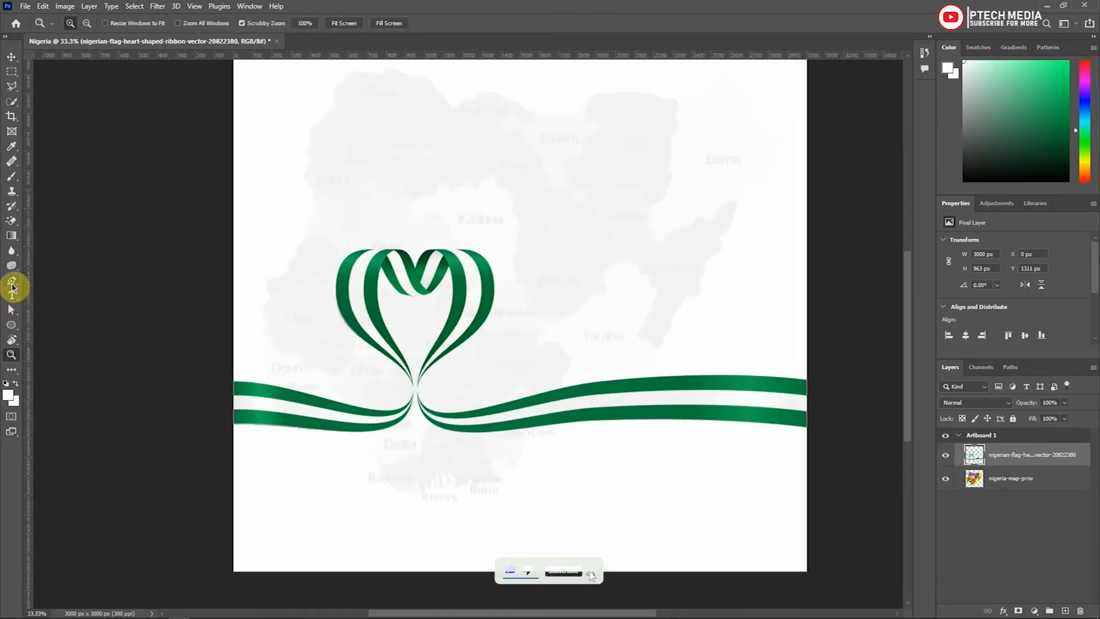
click(12, 284)
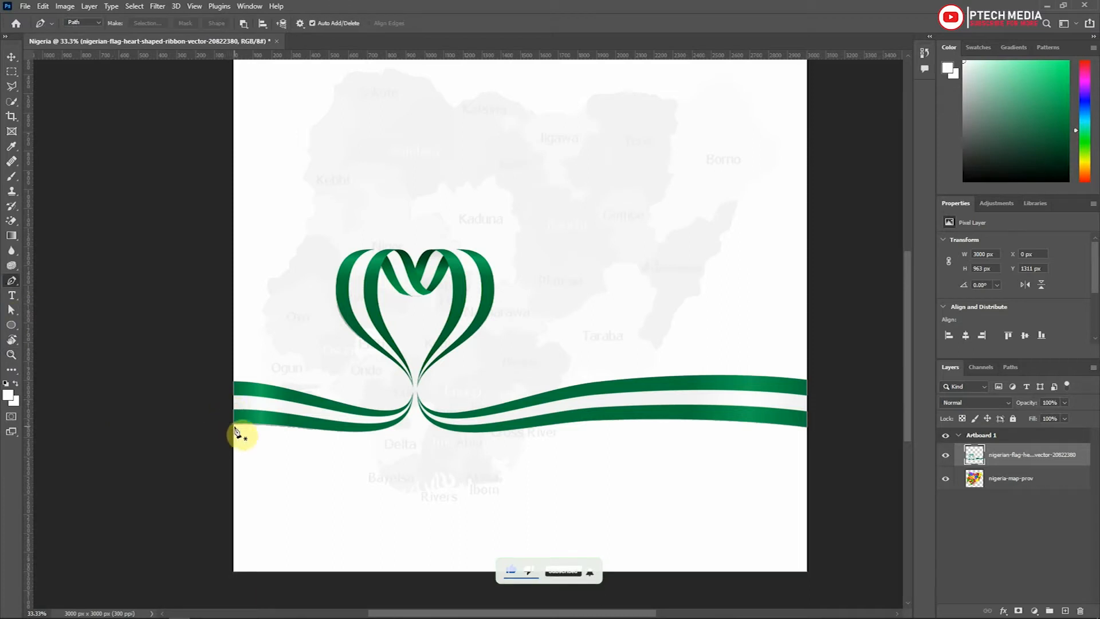
drag(232, 424, 369, 442)
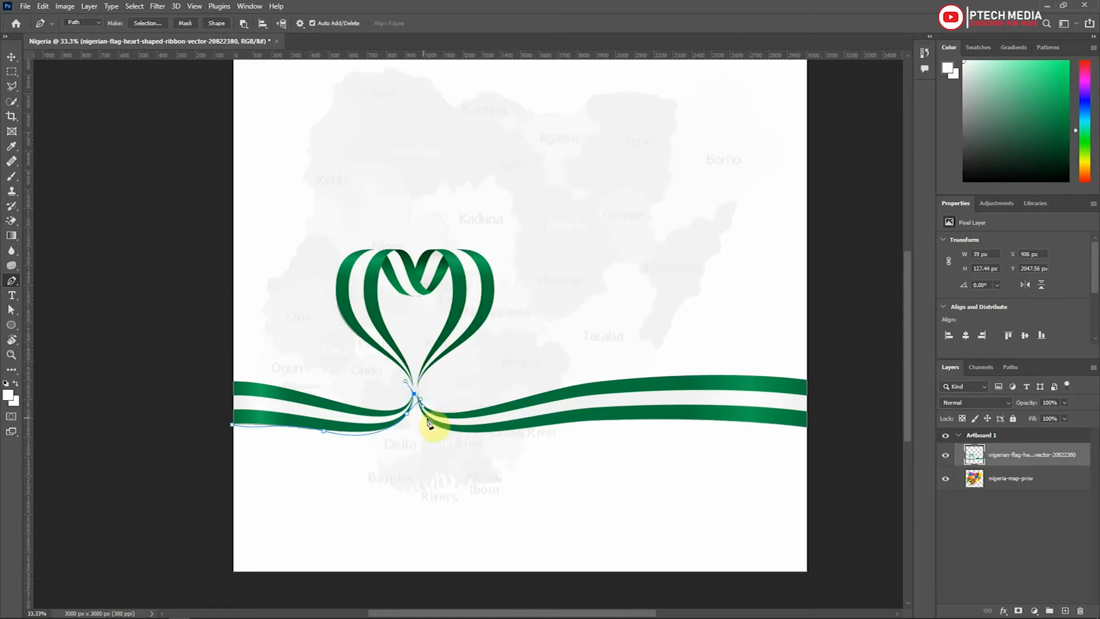
drag(475, 433, 499, 432)
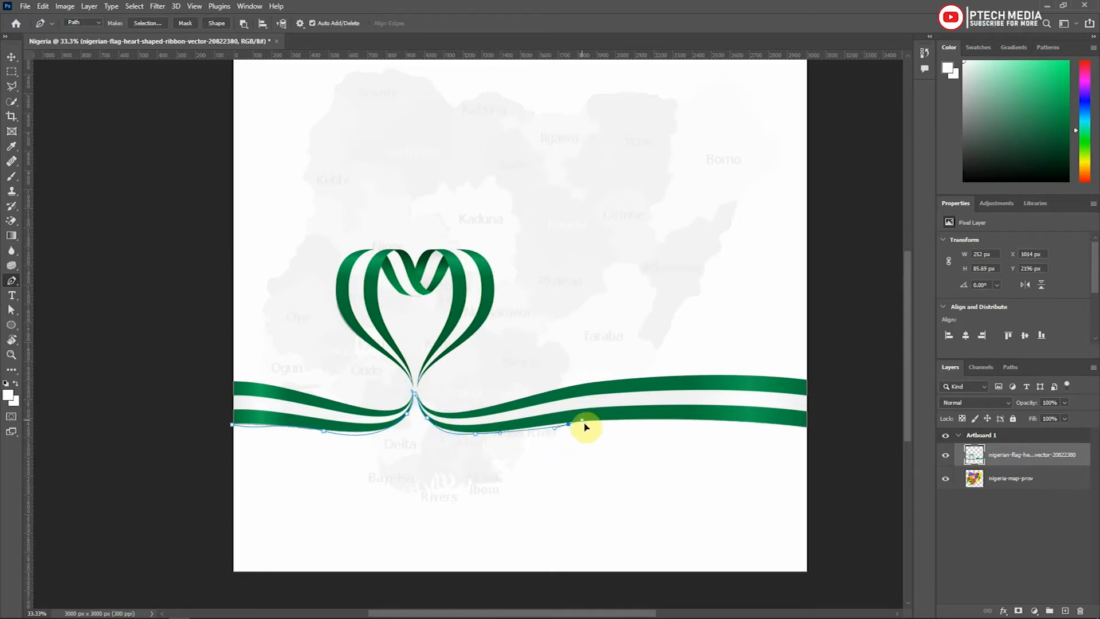
drag(806, 428, 837, 453)
click(811, 572)
click(230, 575)
click(234, 427)
Step: Adjust the path's anchors and handles under the ribbon's left part and below the heart's knot to fit the curve
ctrl+drag(233, 425, 260, 426)
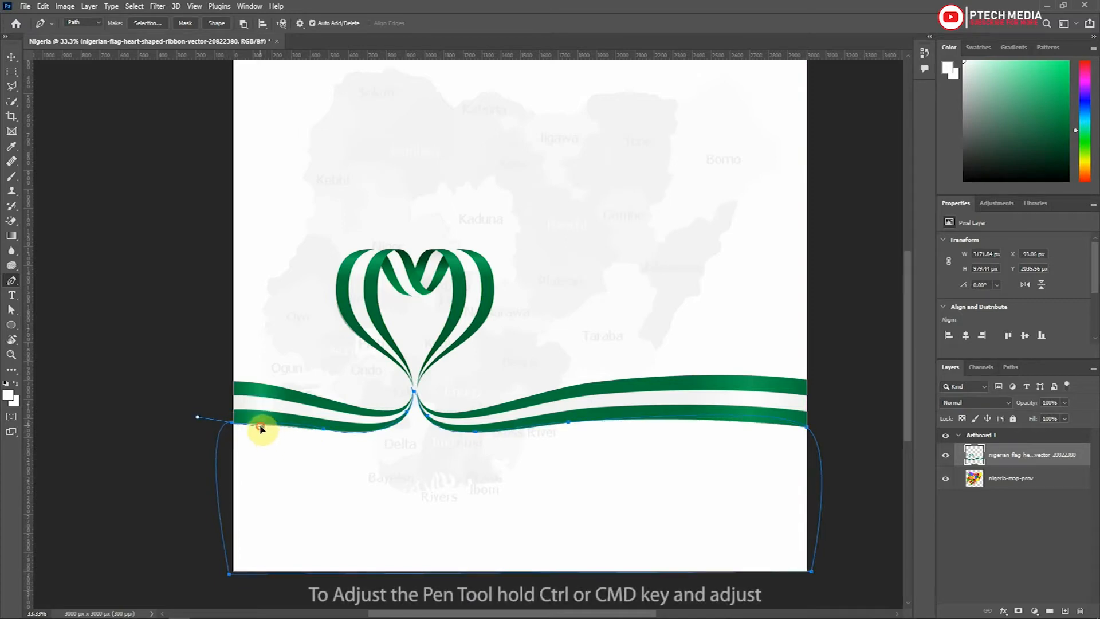
ctrl+click(324, 428)
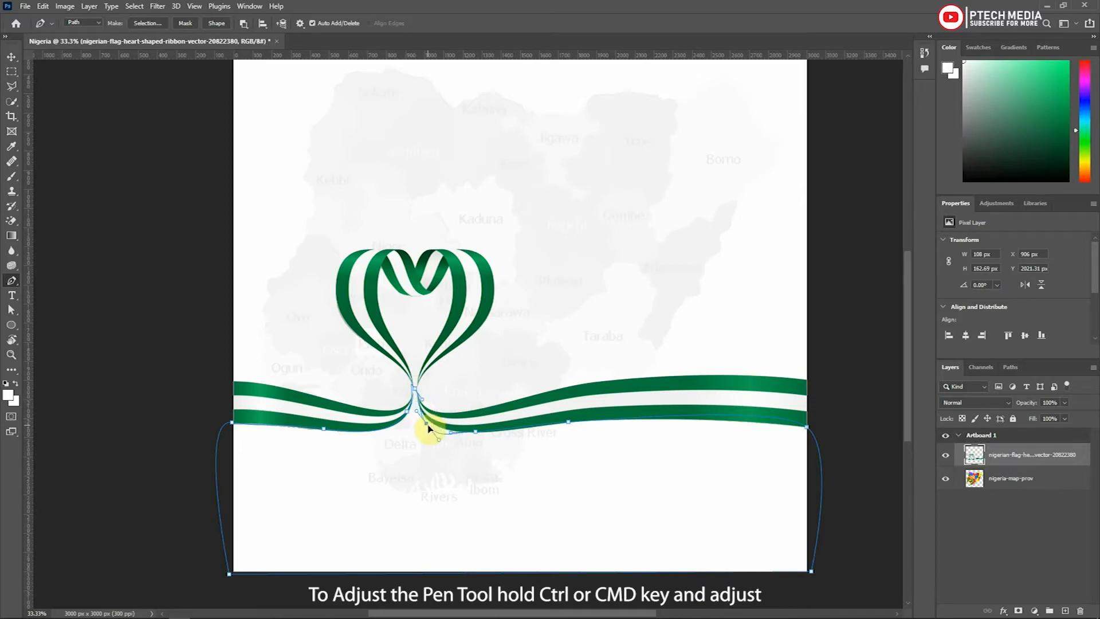
drag(417, 410, 411, 413)
drag(323, 428, 322, 434)
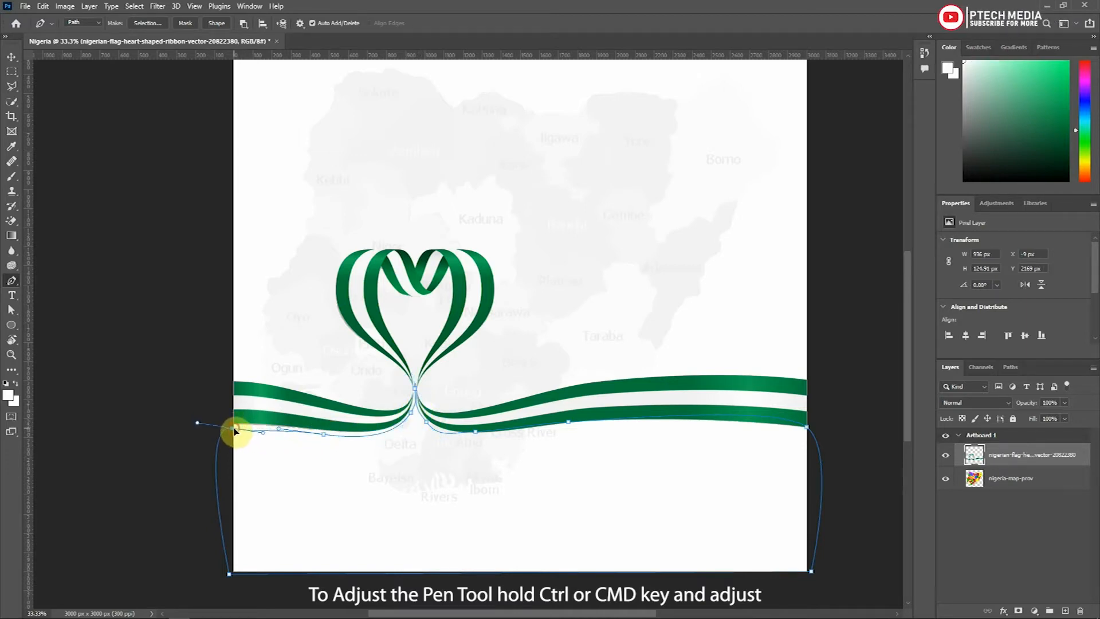
Step: Reshape the path's anchors and handles under the ribbon's right part, out to the artboard's right edge
drag(569, 424, 618, 424)
ctrl+click(559, 430)
drag(552, 435, 552, 429)
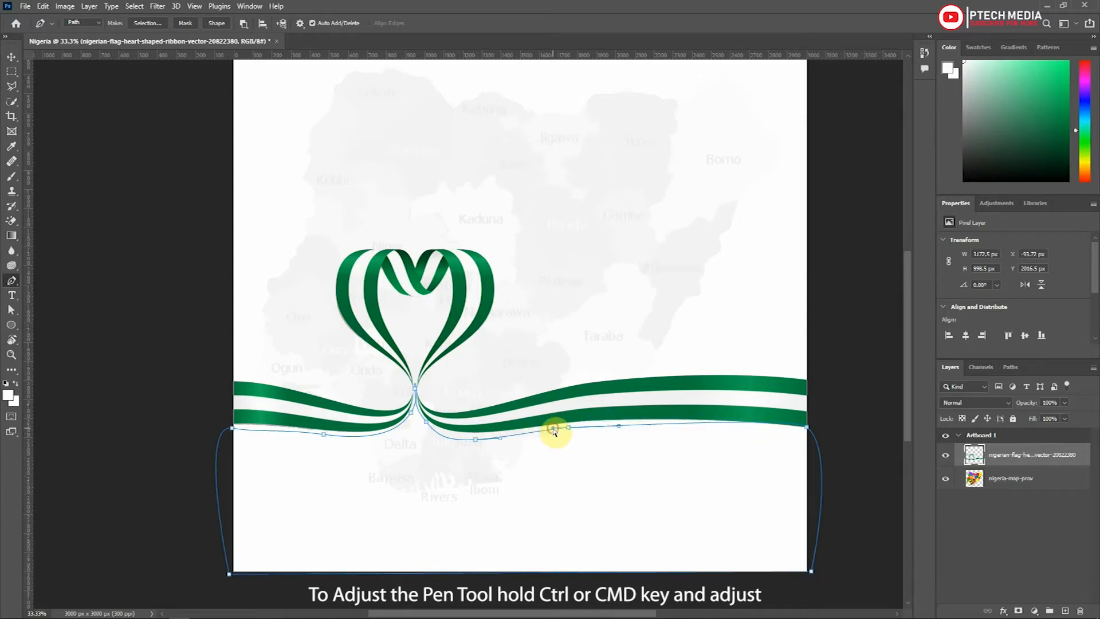
ctrl+click(807, 426)
mouse_move(792, 417)
mouse_down()
mouse_move(784, 434)
mouse_move(781, 422)
mouse_up()
click(666, 427)
drag(568, 428, 568, 430)
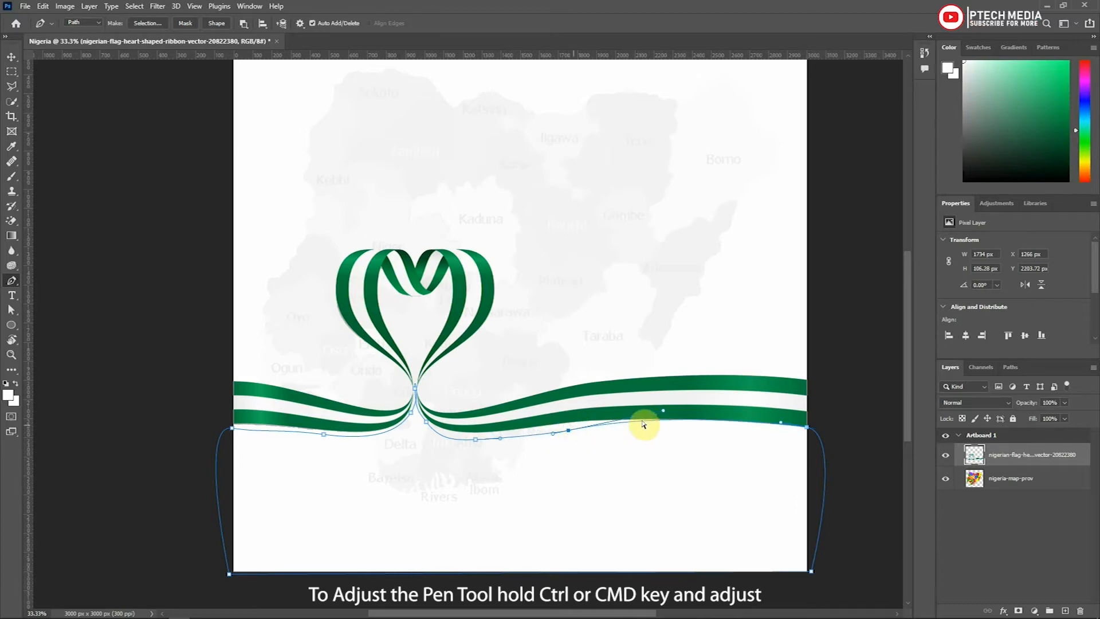
drag(663, 410, 662, 415)
drag(781, 427, 807, 436)
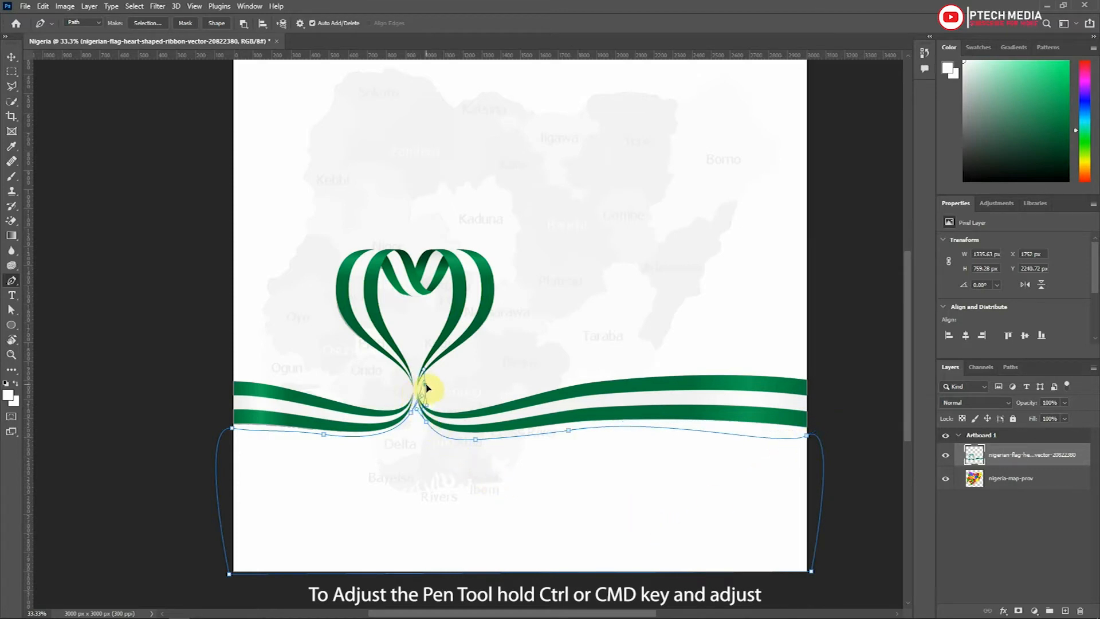
Step: Refine the path's anchor and handles at the heart's knot so the peak meets the ribbon's crossing point
ctrl+click(411, 412)
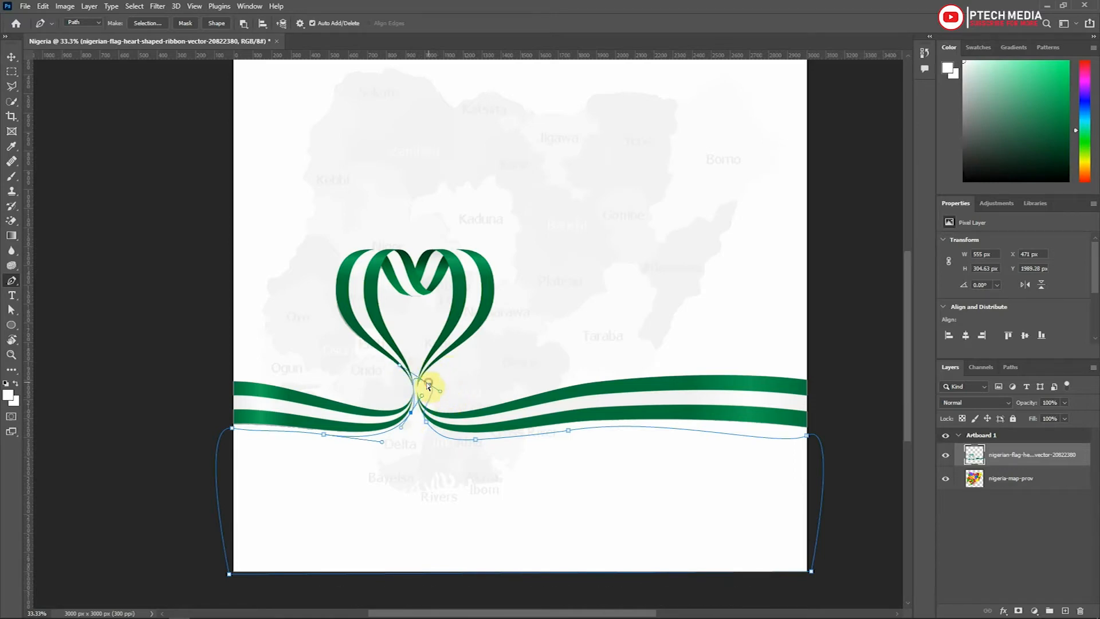
click(412, 389)
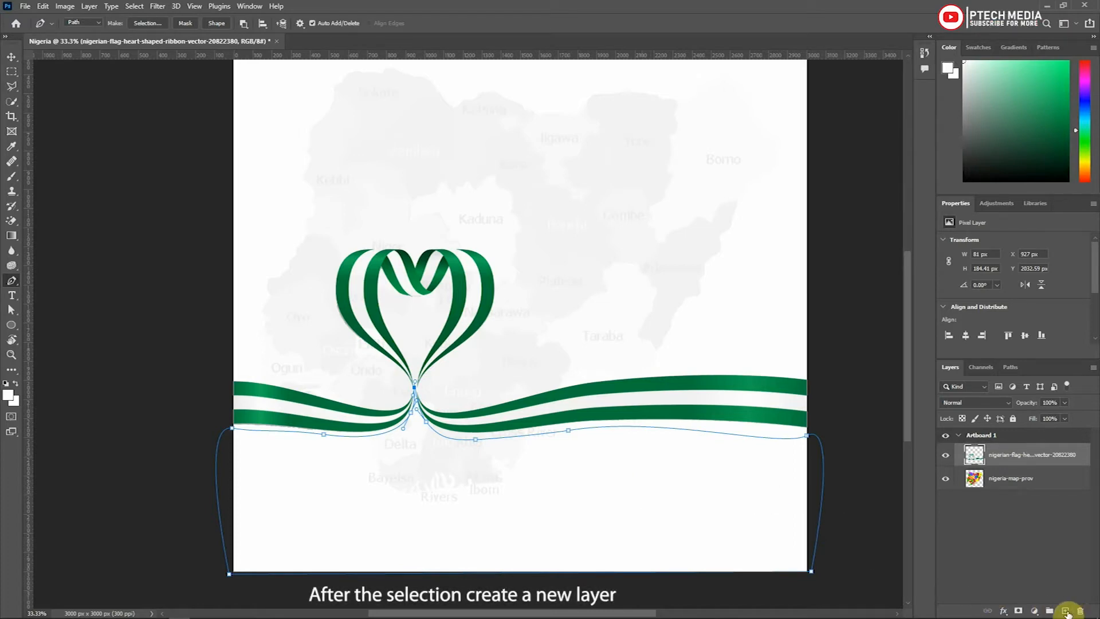
Step: On a new layer, turn the path into a selection with 0 px feather and invert it to select the area below the ribbon
click(1065, 611)
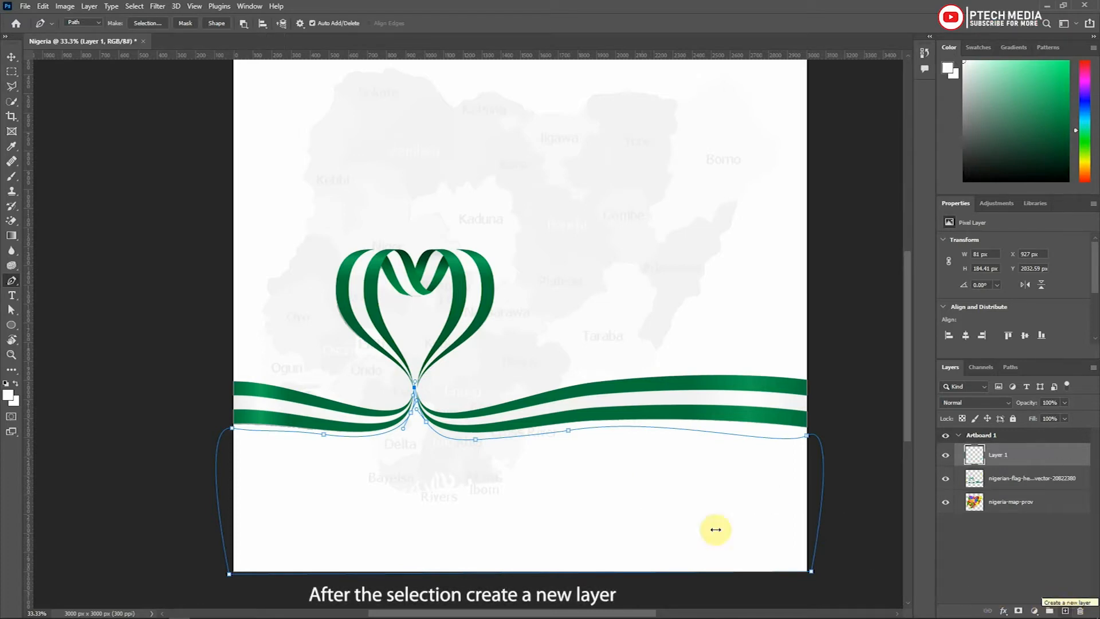
right_click(704, 468)
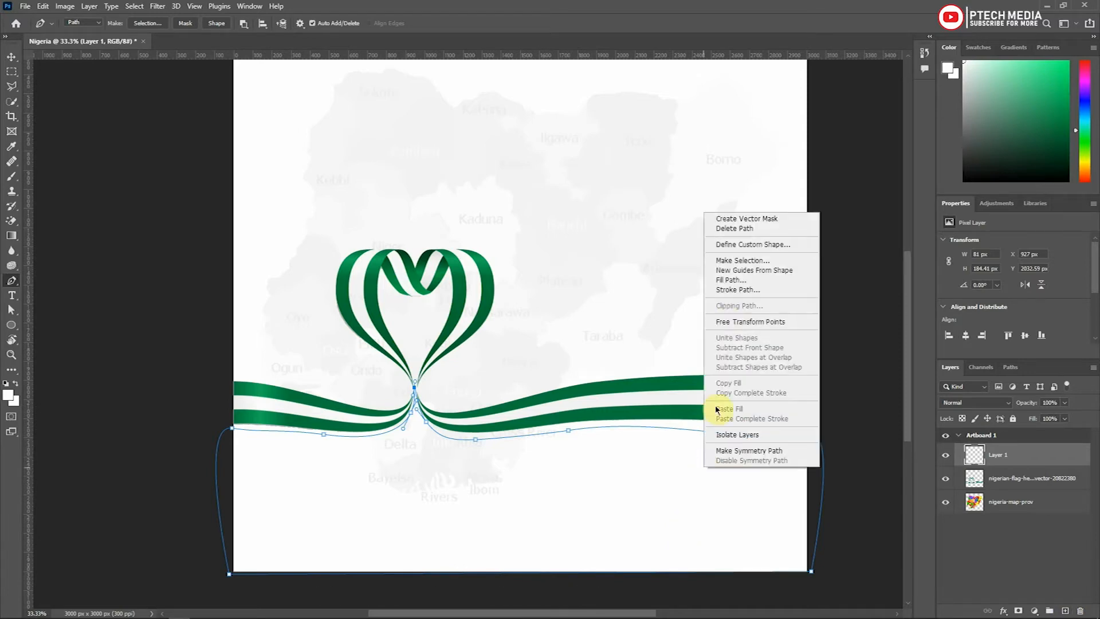
click(730, 263)
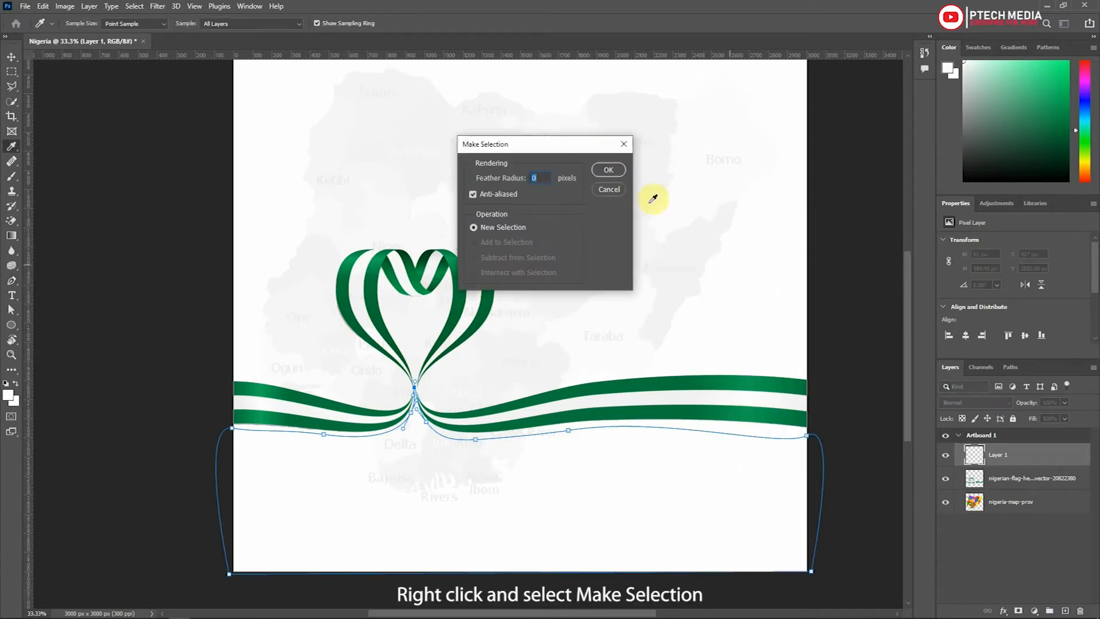
click(607, 170)
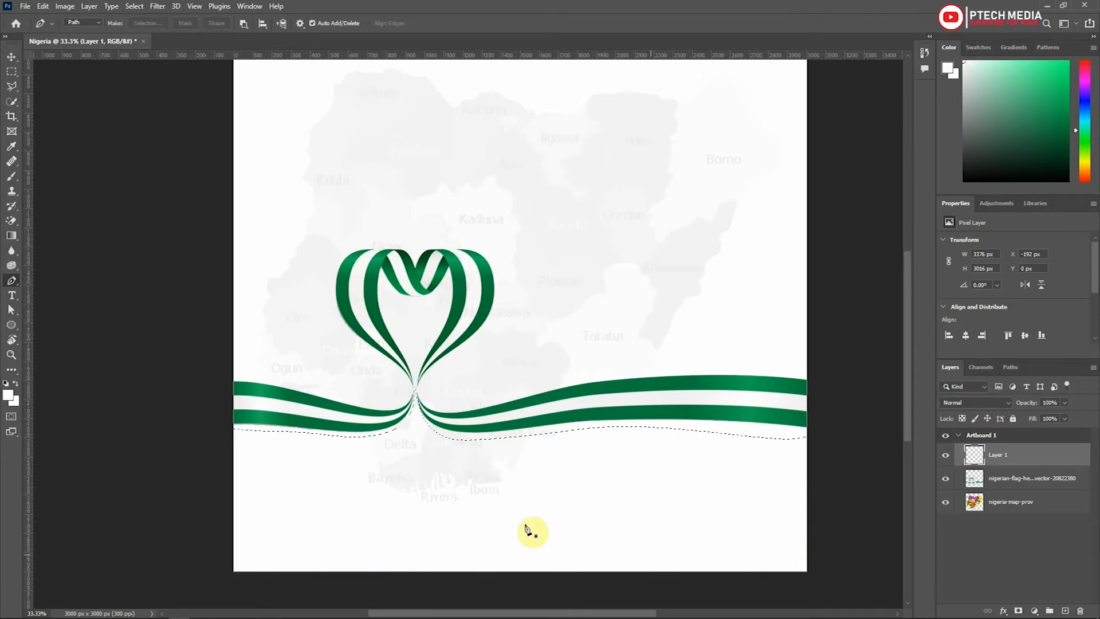
click(137, 8)
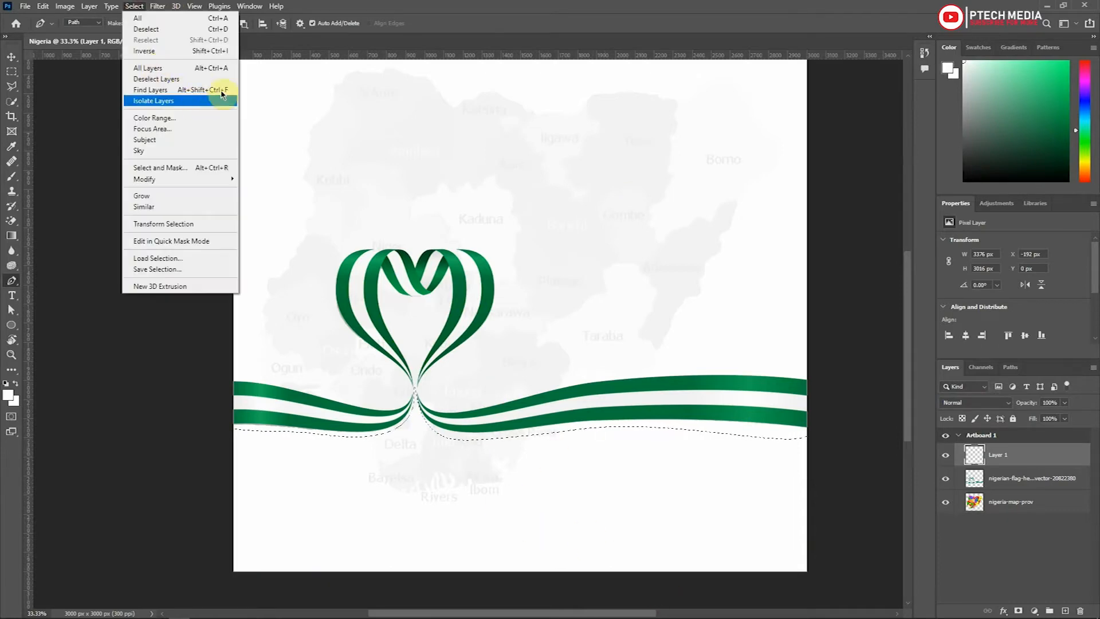
click(220, 50)
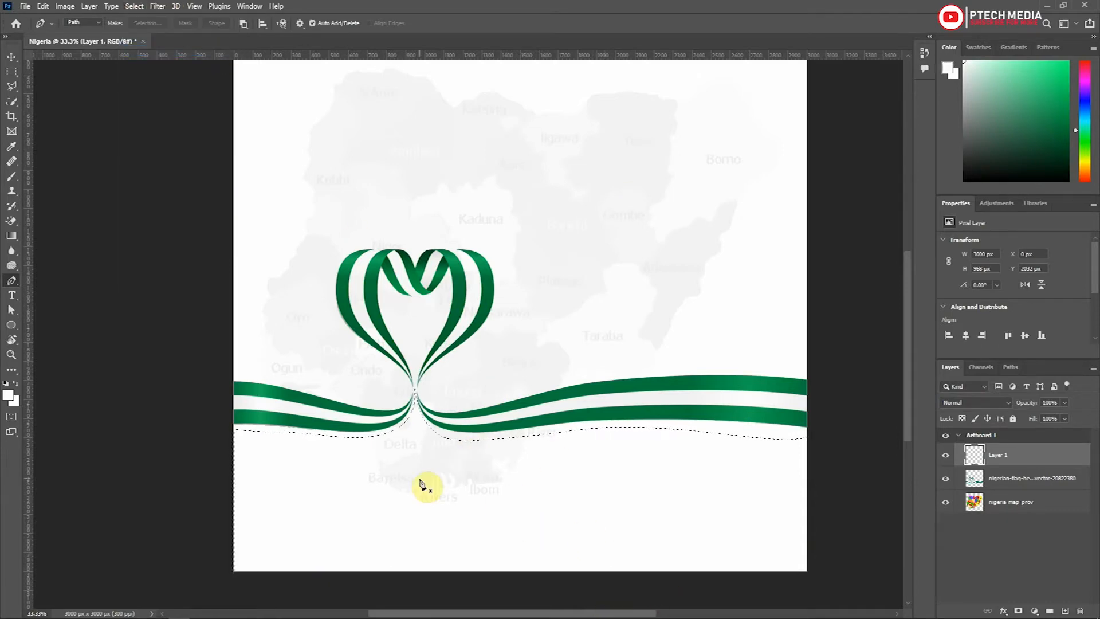
Step: Fill the selected area below the ribbon with green #016e35 at 100% opacity in Normal mode and deselect it
click(45, 8)
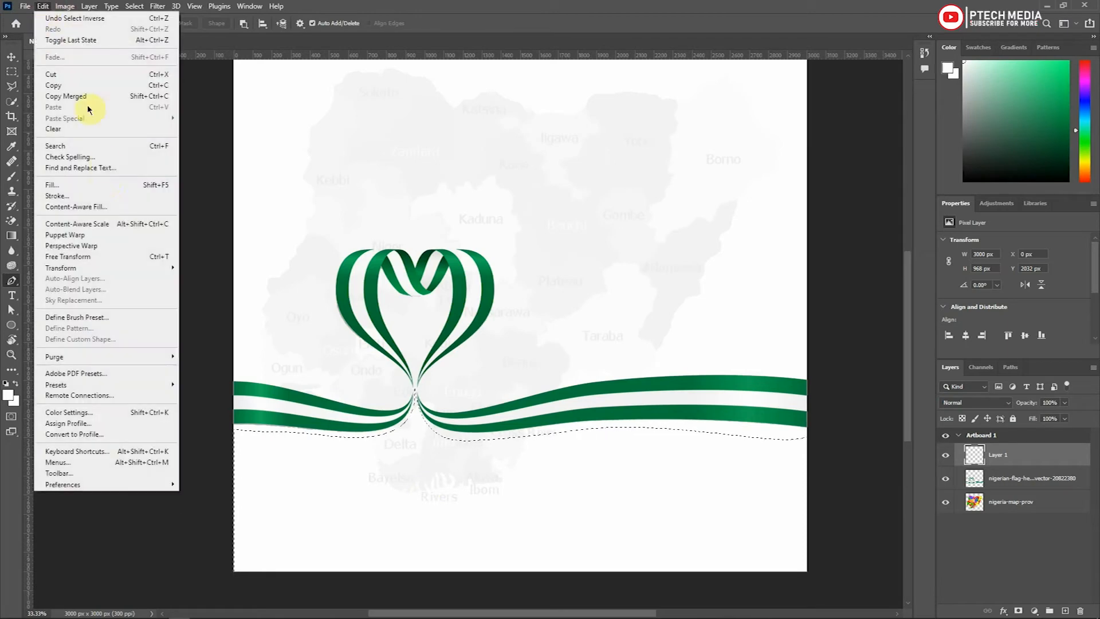
click(84, 180)
click(562, 163)
click(559, 192)
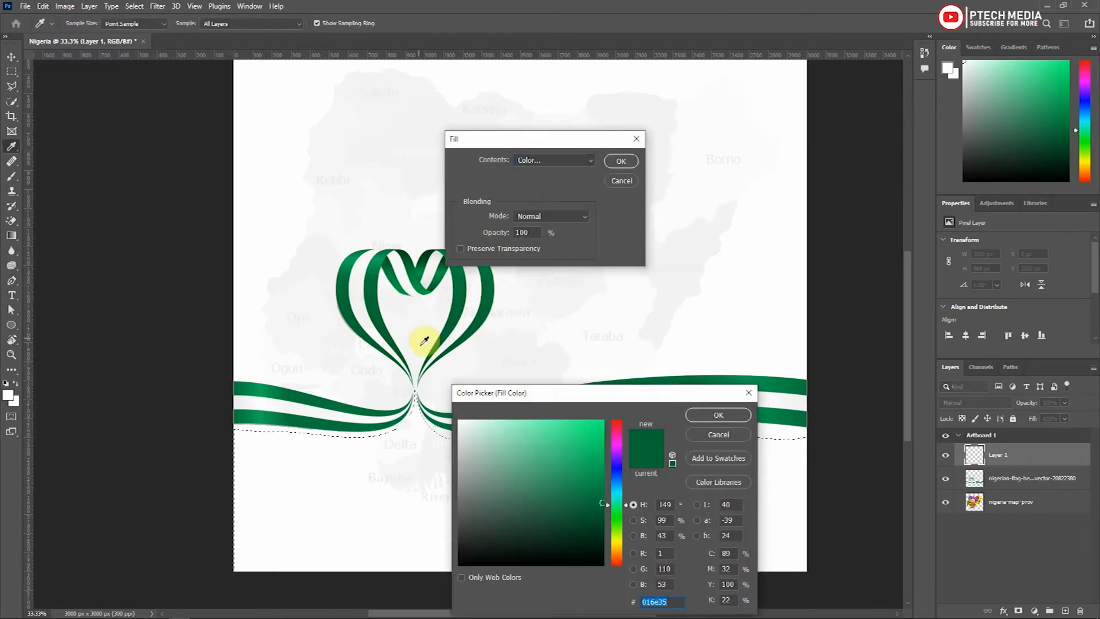
click(717, 416)
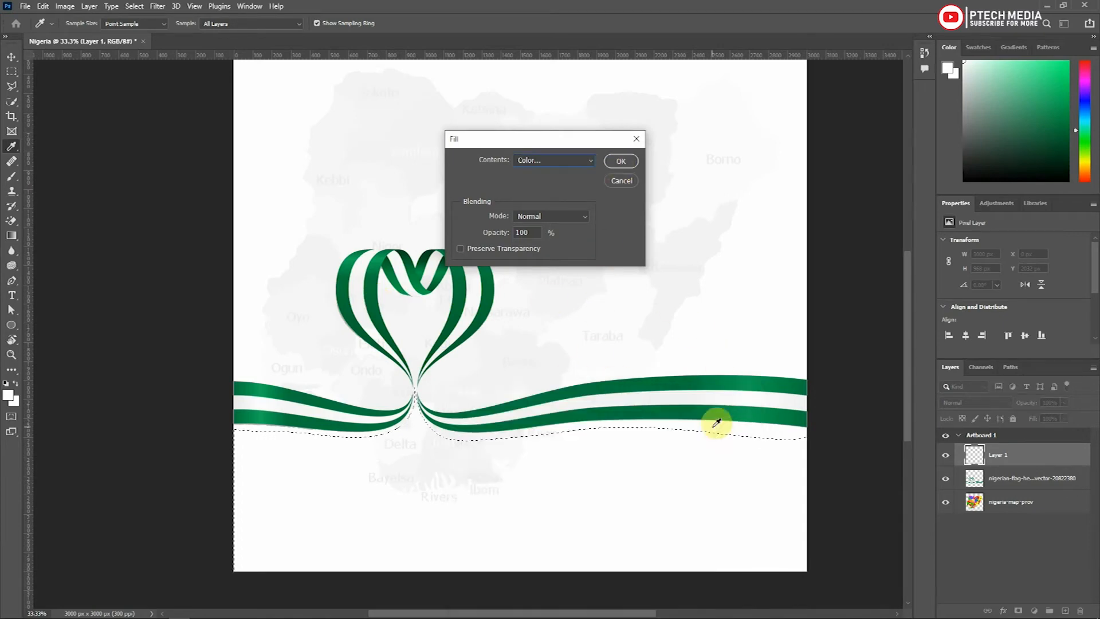
click(633, 161)
key(p)
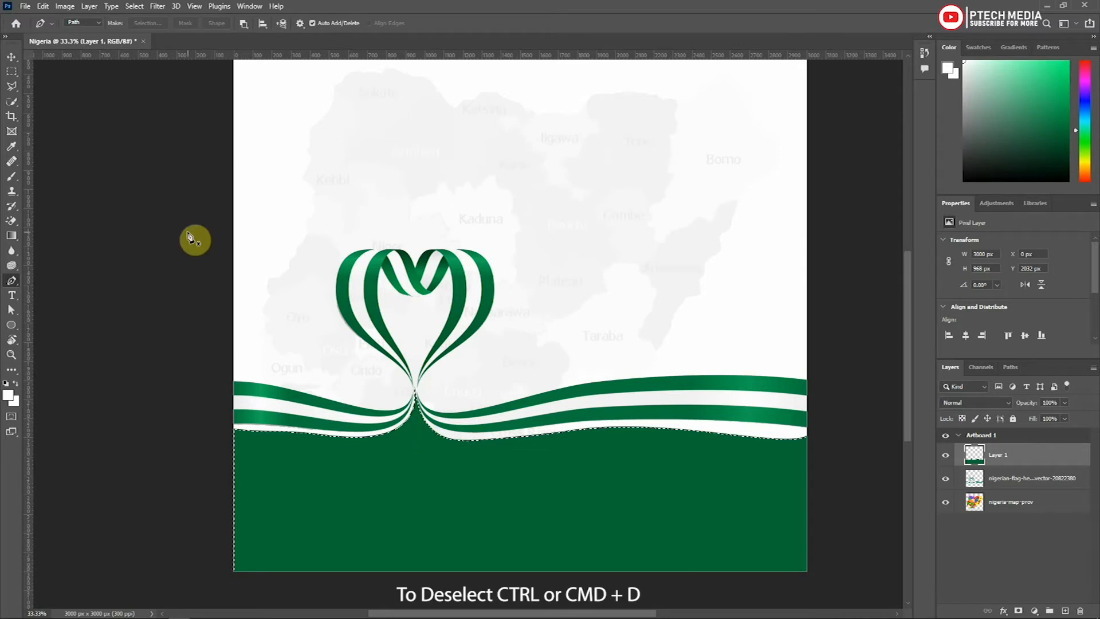
click(11, 56)
key(ctrl+d)
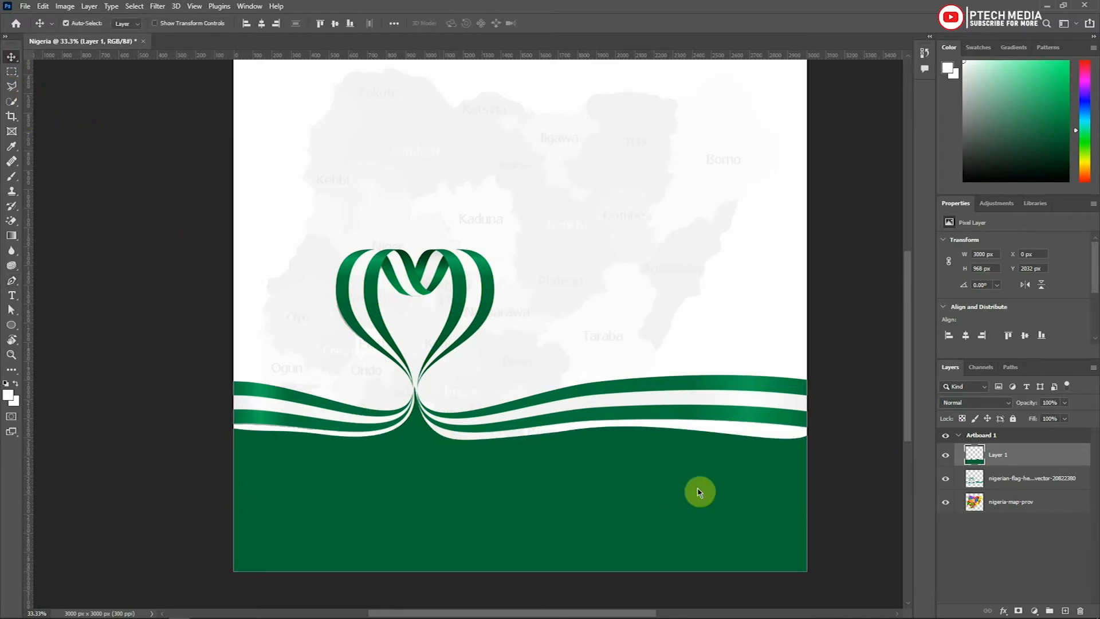
Step: Add a Gradient Overlay to the green shape's layer and set the gradient's starting color stop to #026932
right_click(1011, 454)
click(901, 137)
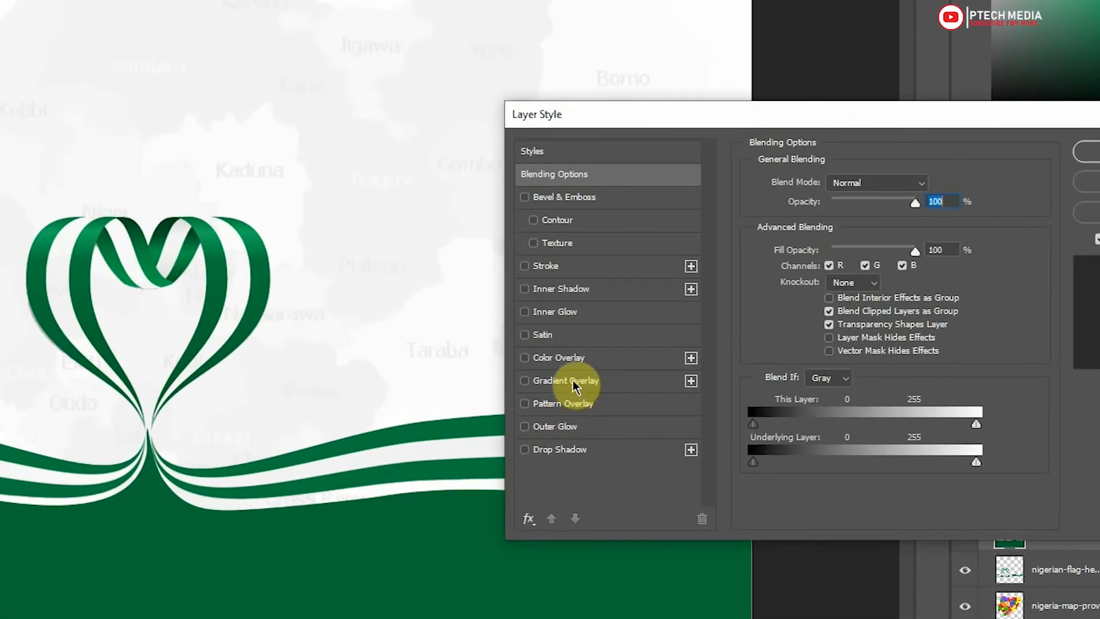
click(572, 380)
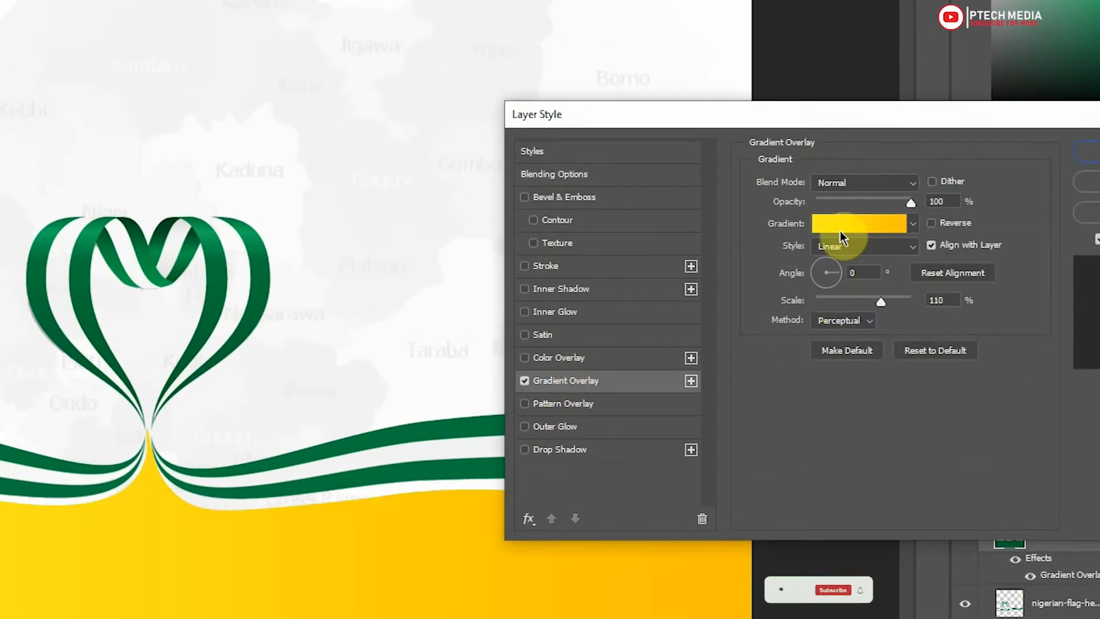
click(841, 236)
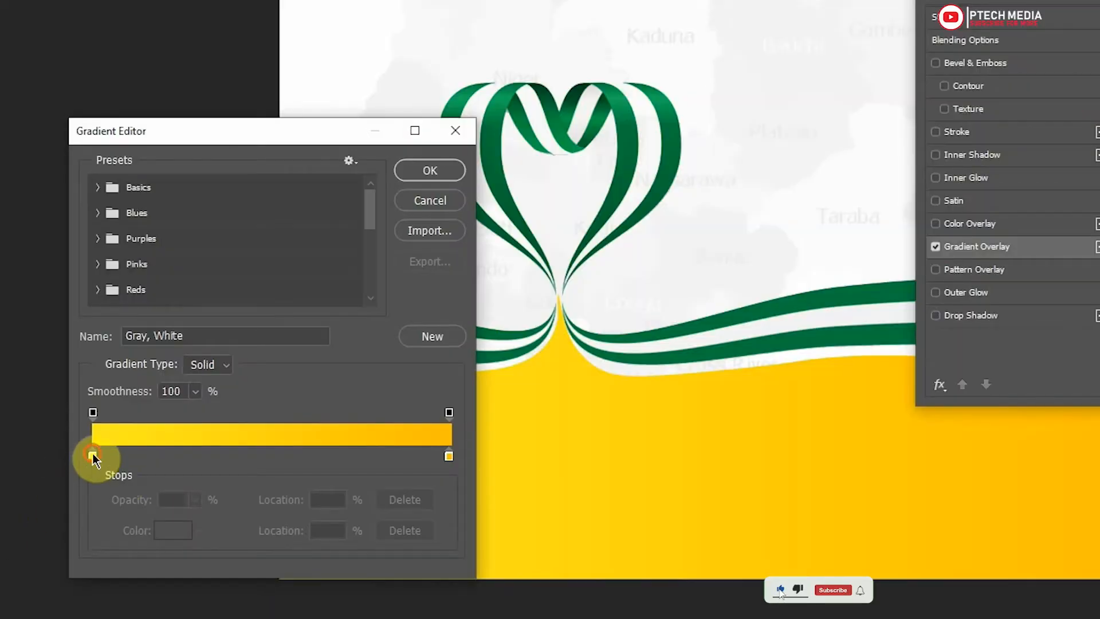
click(92, 455)
click(172, 530)
click(923, 587)
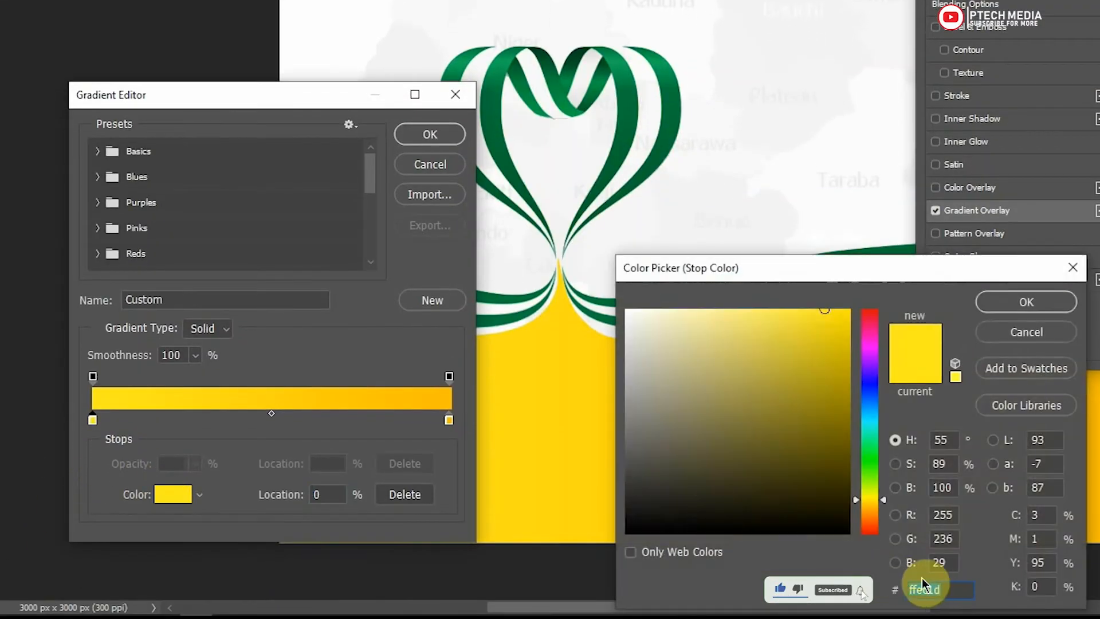
text(02)
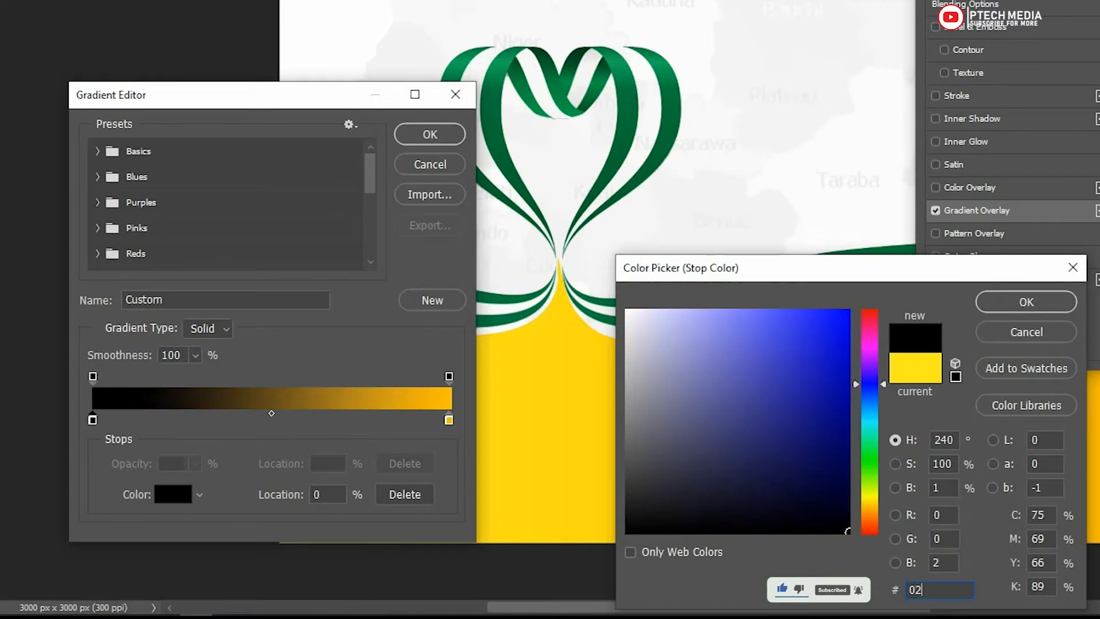
text(6932)
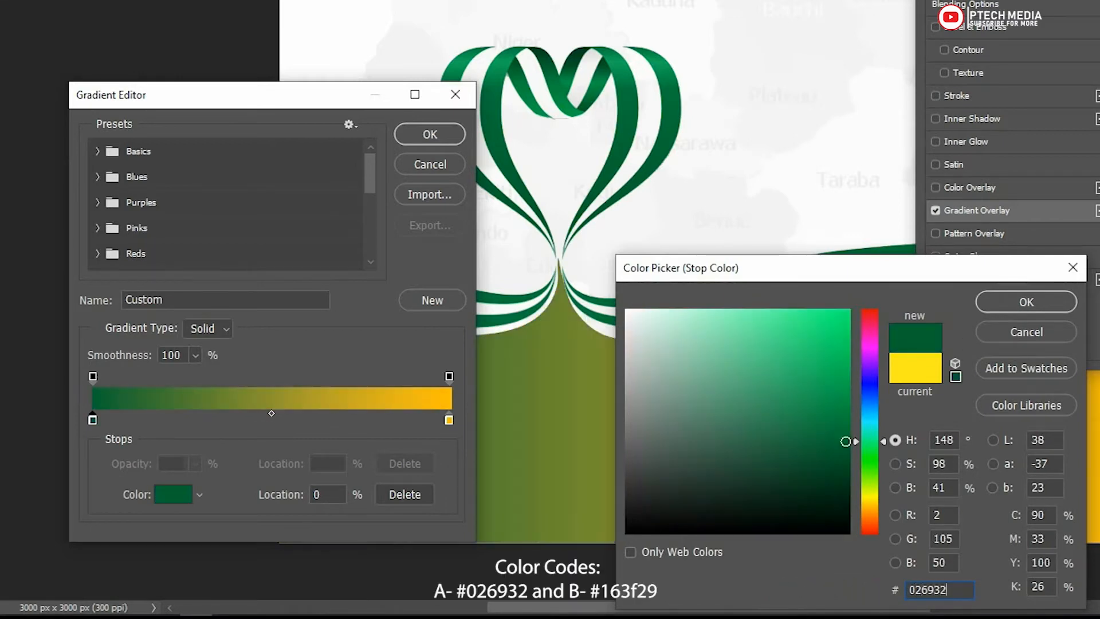
click(1019, 304)
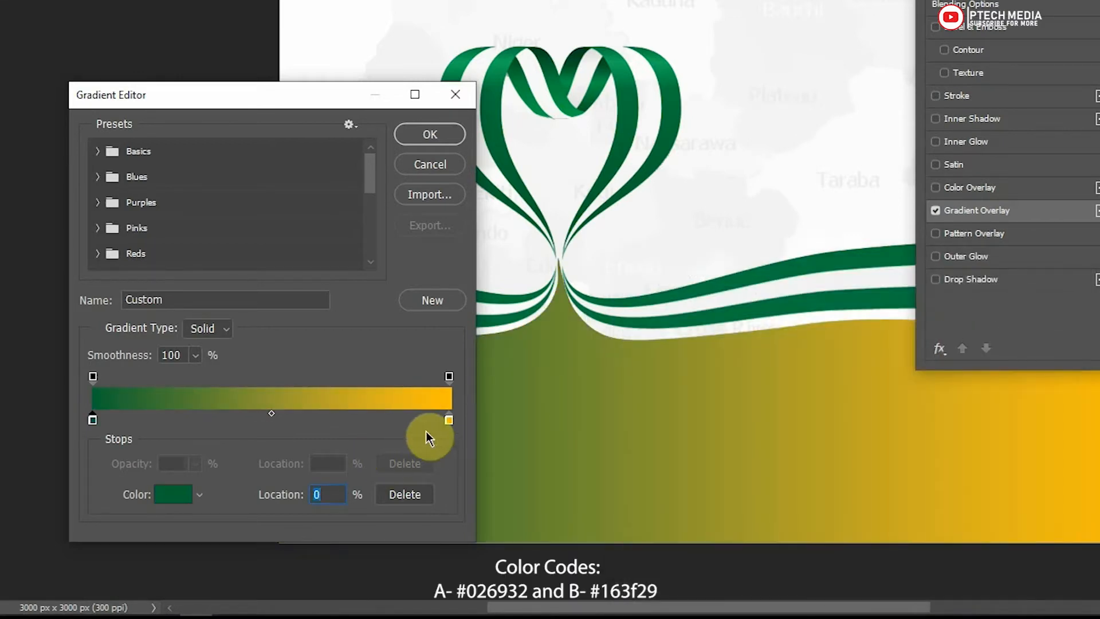
Step: Set the gradient's end color stop to #163f29 and shift the gradient midpoint to 32%
click(161, 503)
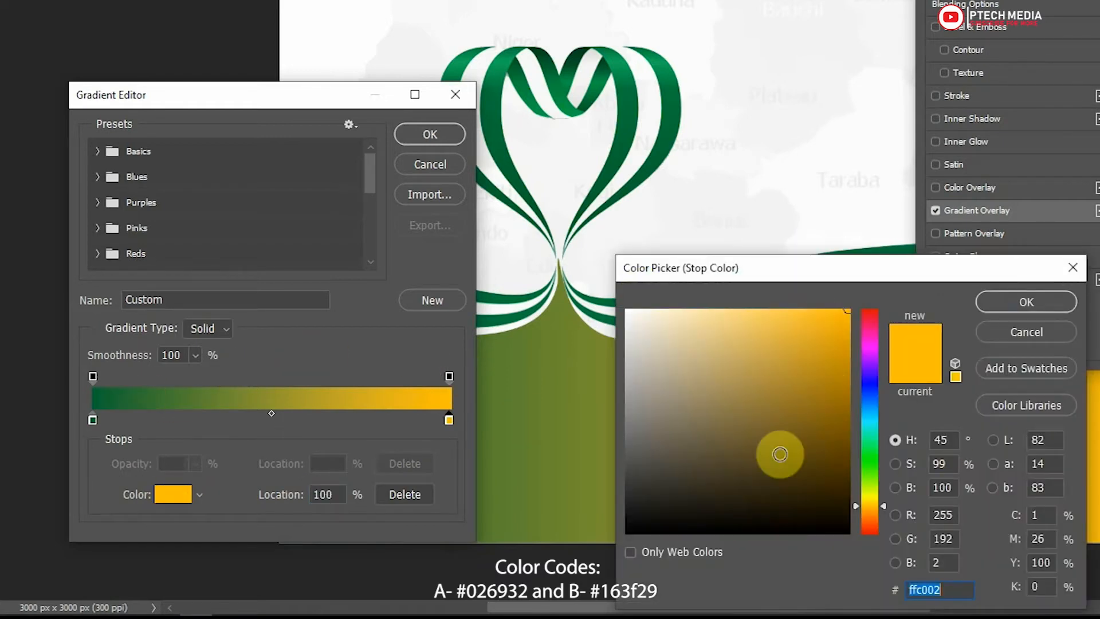
text(026932)
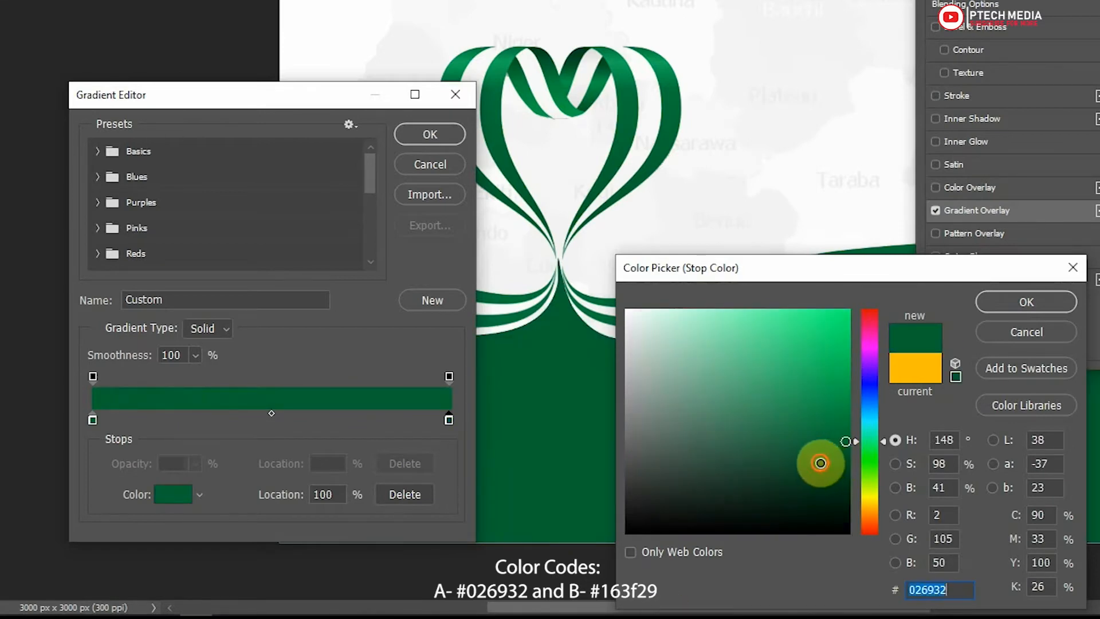
mouse_move(819, 459)
mouse_down()
mouse_move(783, 492)
mouse_move(773, 478)
mouse_up()
click(1025, 302)
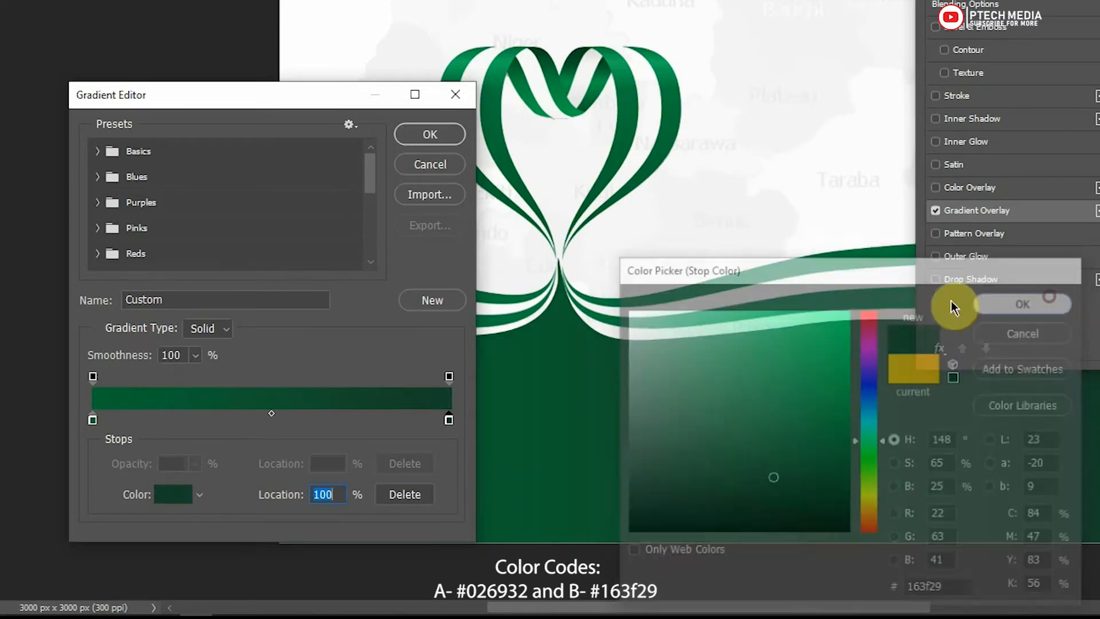
click(270, 415)
mouse_move(226, 406)
mouse_down()
mouse_move(242, 406)
mouse_move(181, 394)
mouse_move(208, 395)
mouse_up()
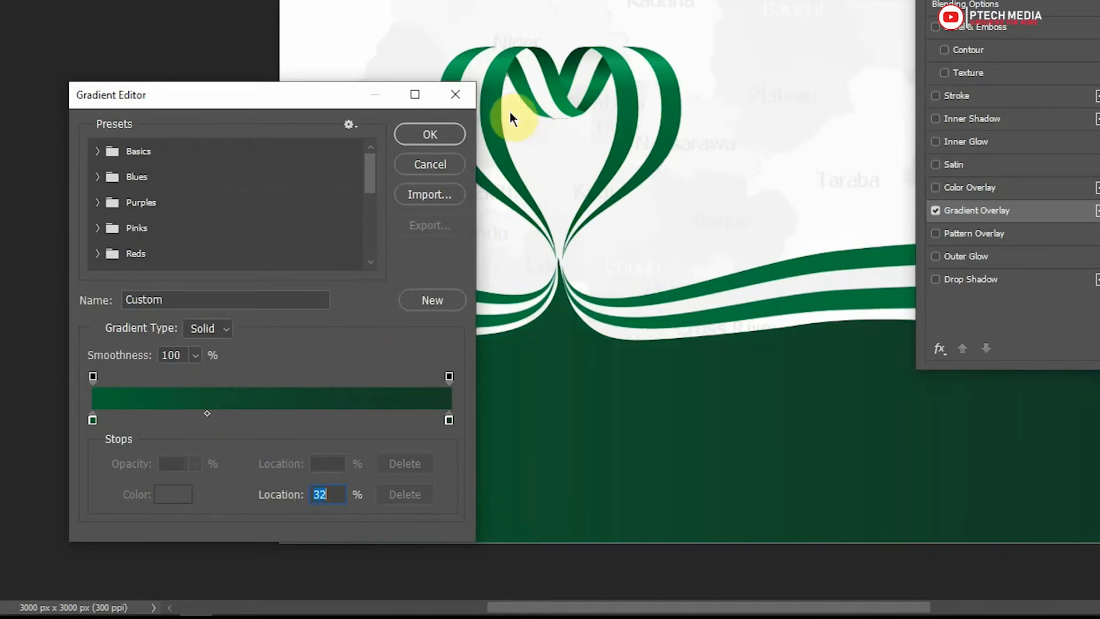
click(433, 135)
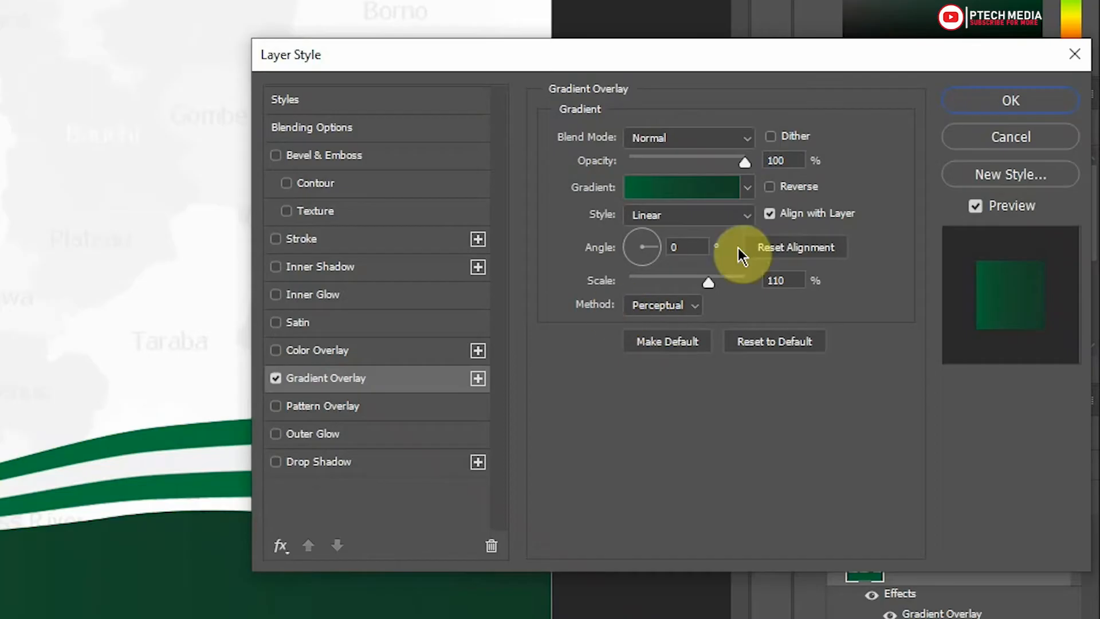
Step: Set the Gradient Overlay's angle to -105°, keep the Normal blend mode, and apply the layer style
click(699, 248)
text(-105)
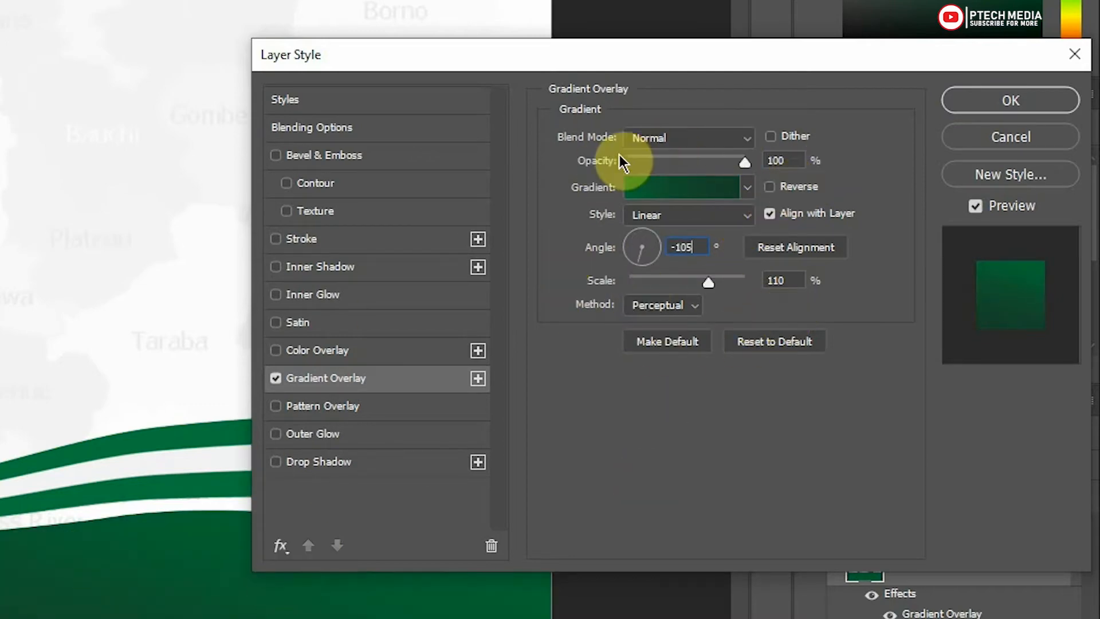
click(702, 137)
click(703, 135)
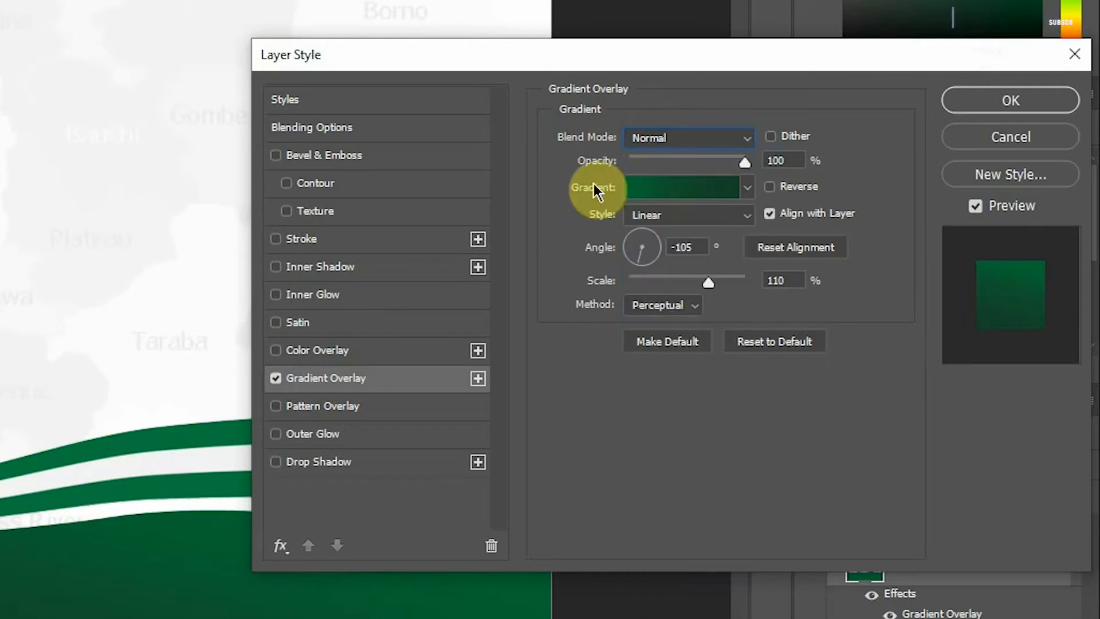
click(995, 103)
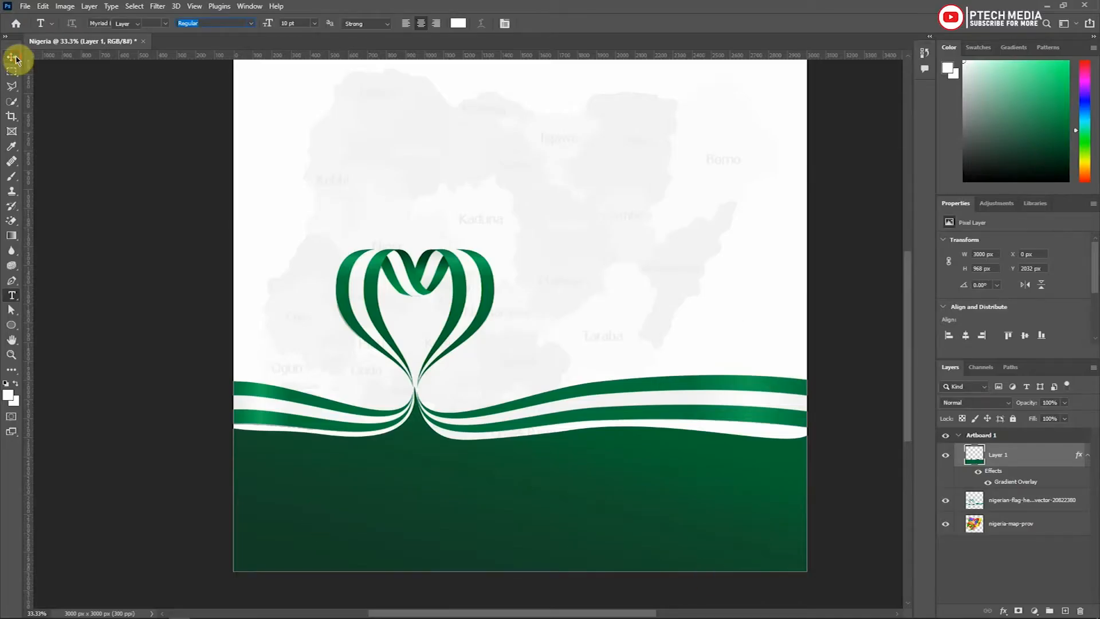
Step: Set the Type tool's font to Georgia Bold at 18 pt
click(14, 57)
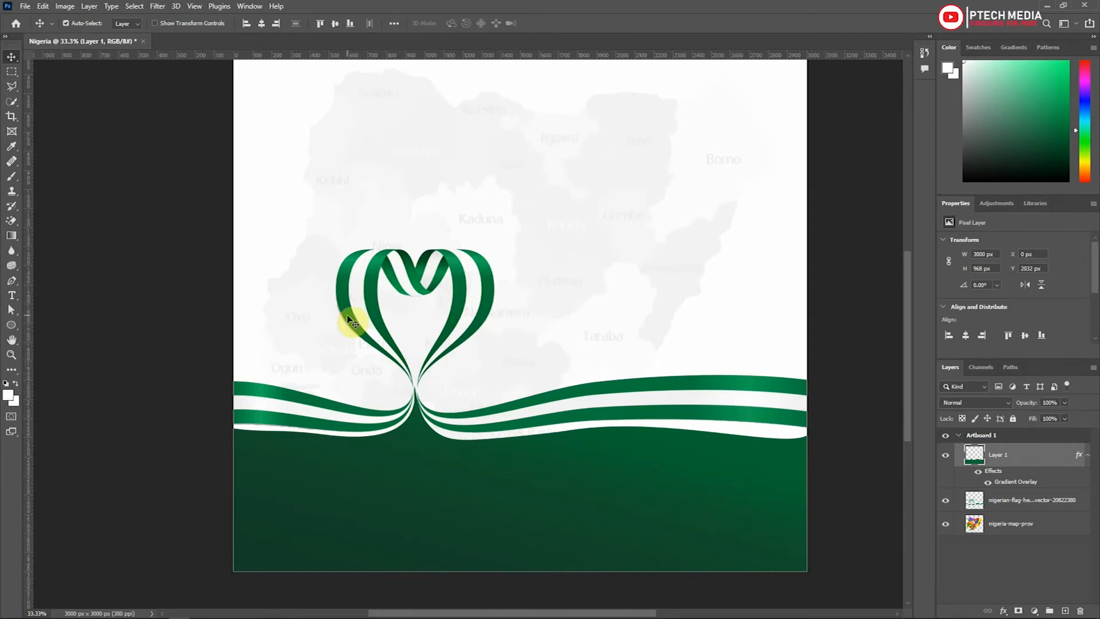
click(12, 295)
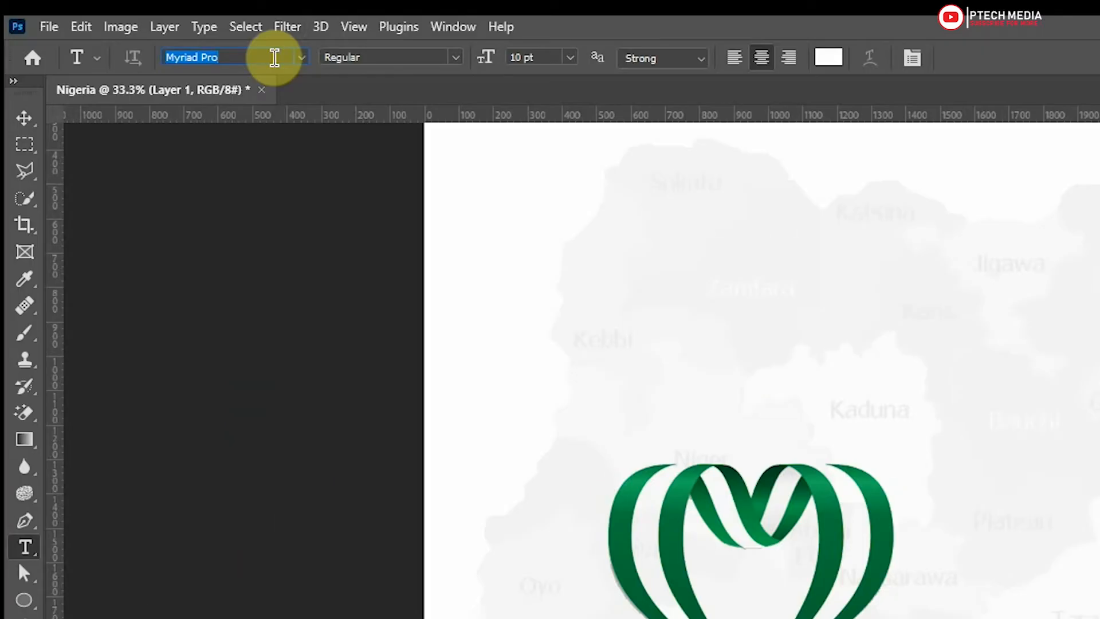
text(Georgia)
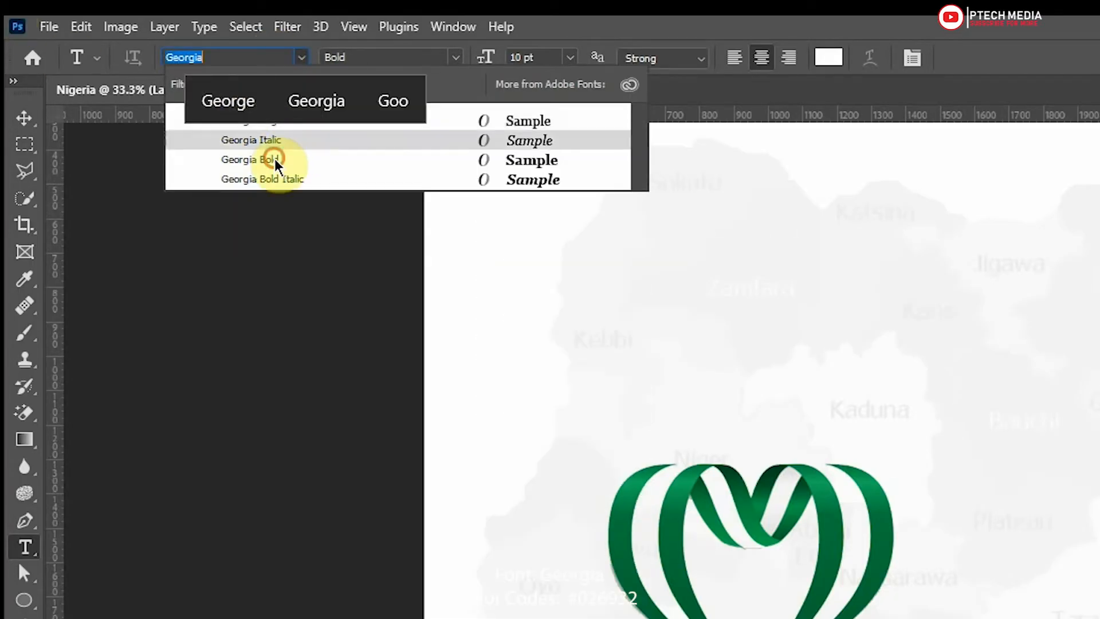
click(269, 160)
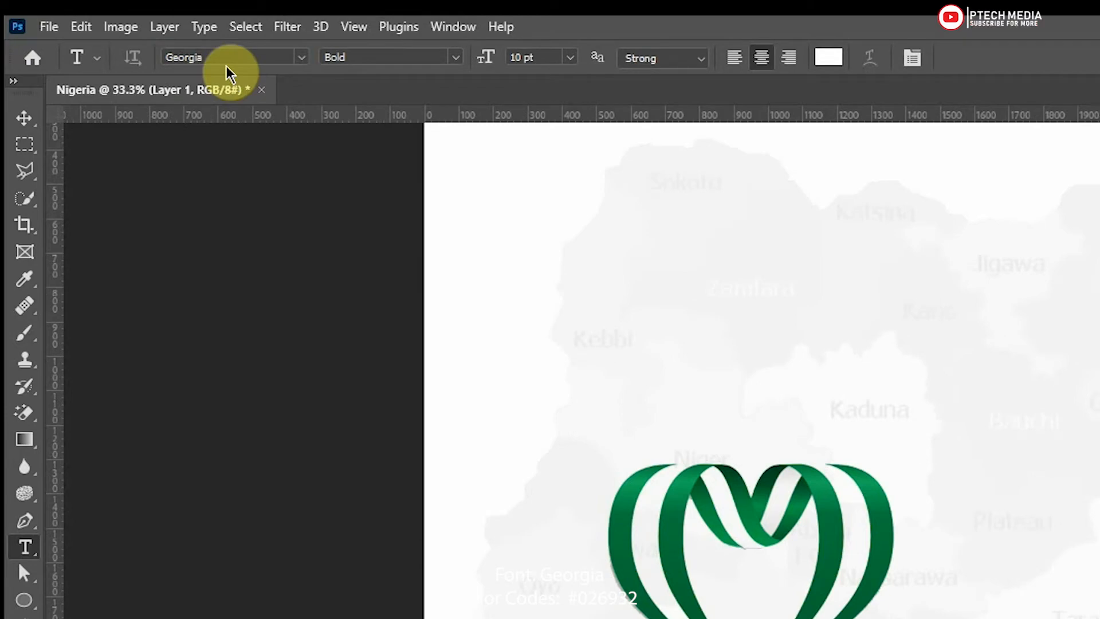
click(544, 57)
text(18)
Step: Start a text layer to the right of the heart ribbon and set its text color to #026932
click(720, 302)
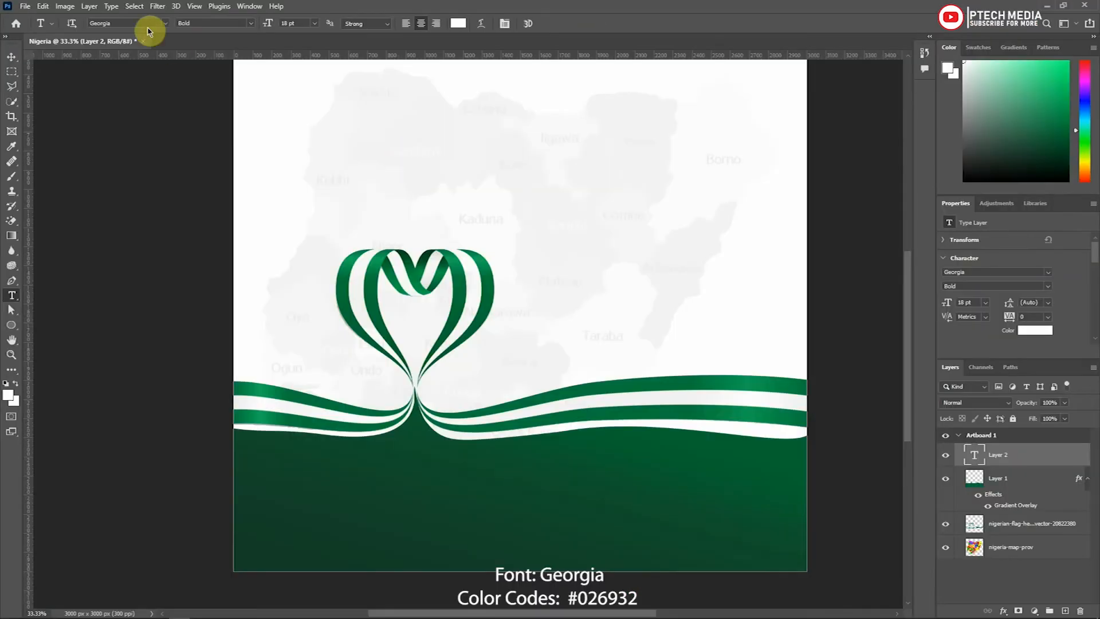
click(458, 22)
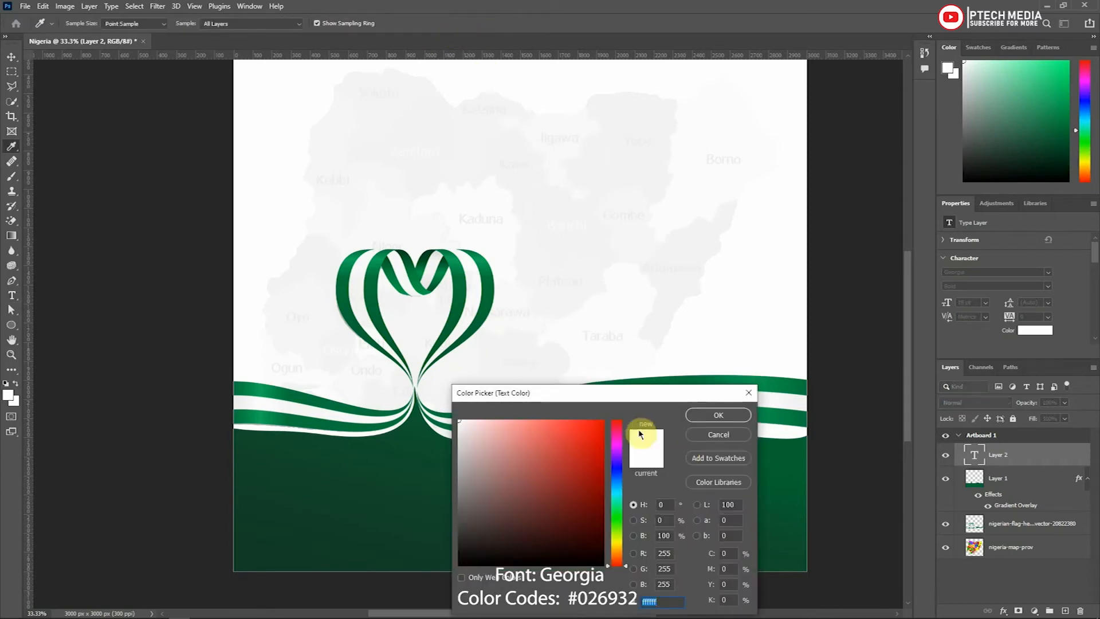
text(026932)
click(718, 415)
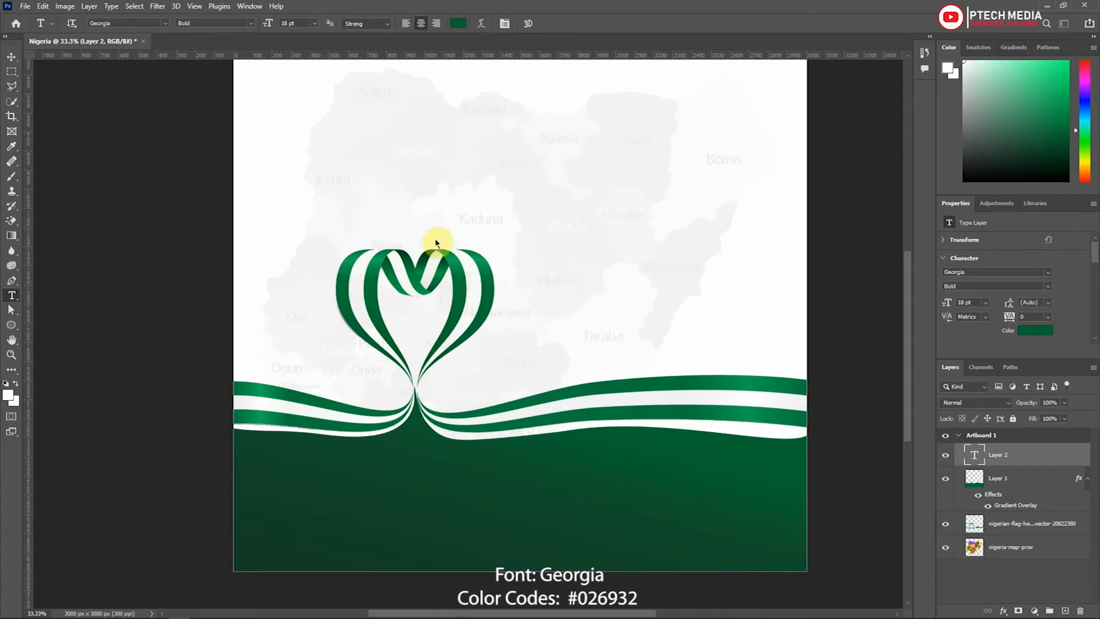
Step: Add separate text layers above the heart ribbon reading NIGERIA, OCTOBER 1ST 1960, 62, @ and HAPPY INDEPENDENCE DAY
click(497, 202)
text(NIGERIA)
click(547, 23)
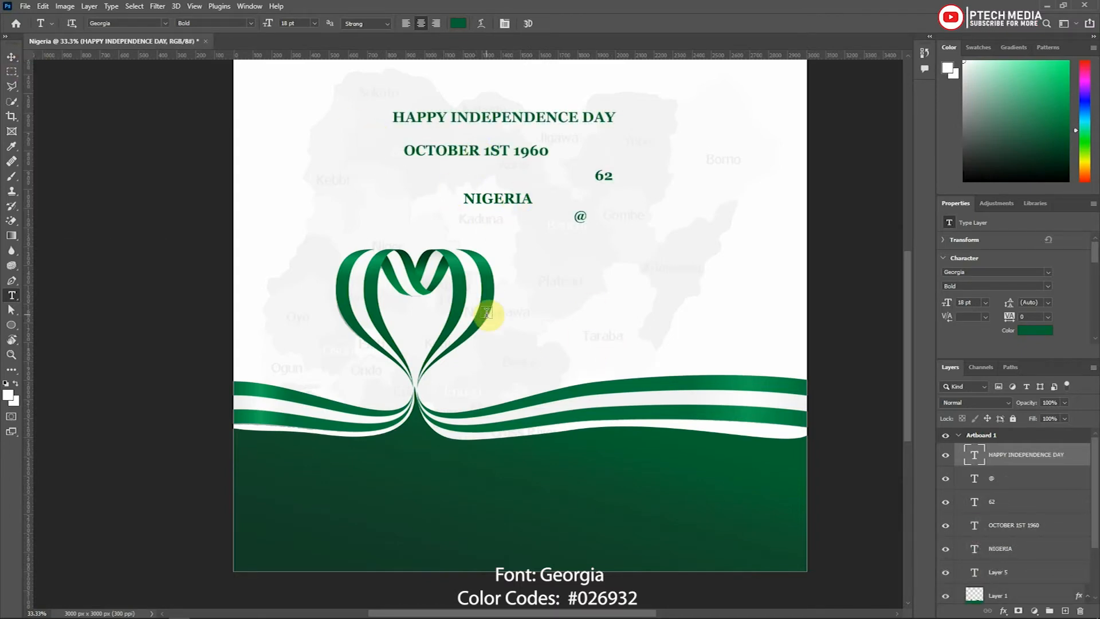
Step: Move the OCTOBER 1ST 1960 text to the right of the heart ribbon, just above the flag wave, and make it Bold Italic
click(11, 58)
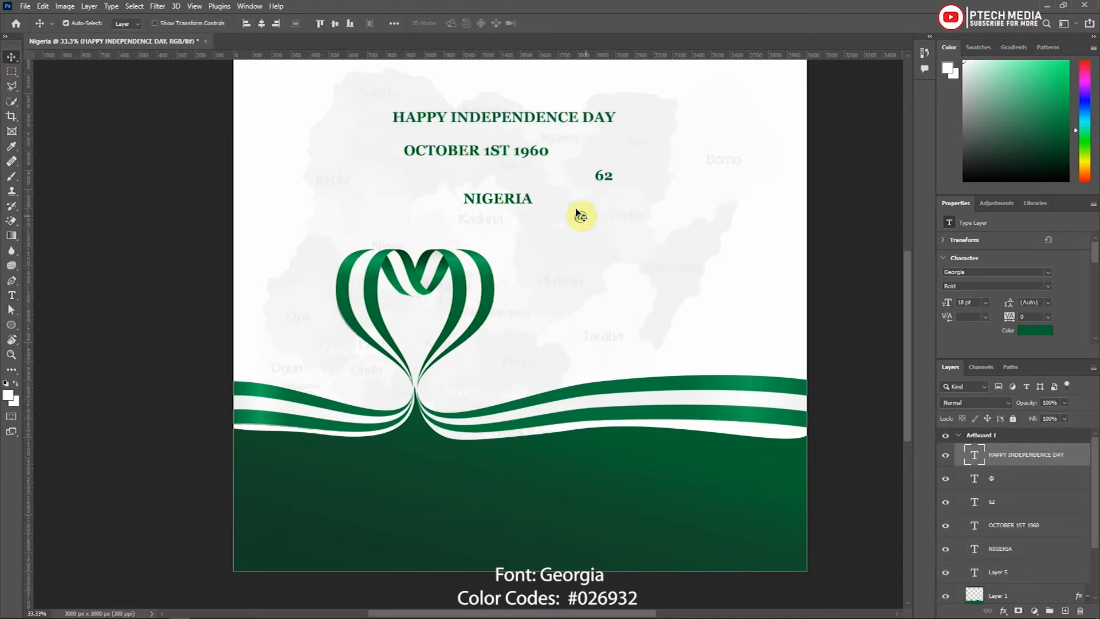
drag(502, 158, 618, 338)
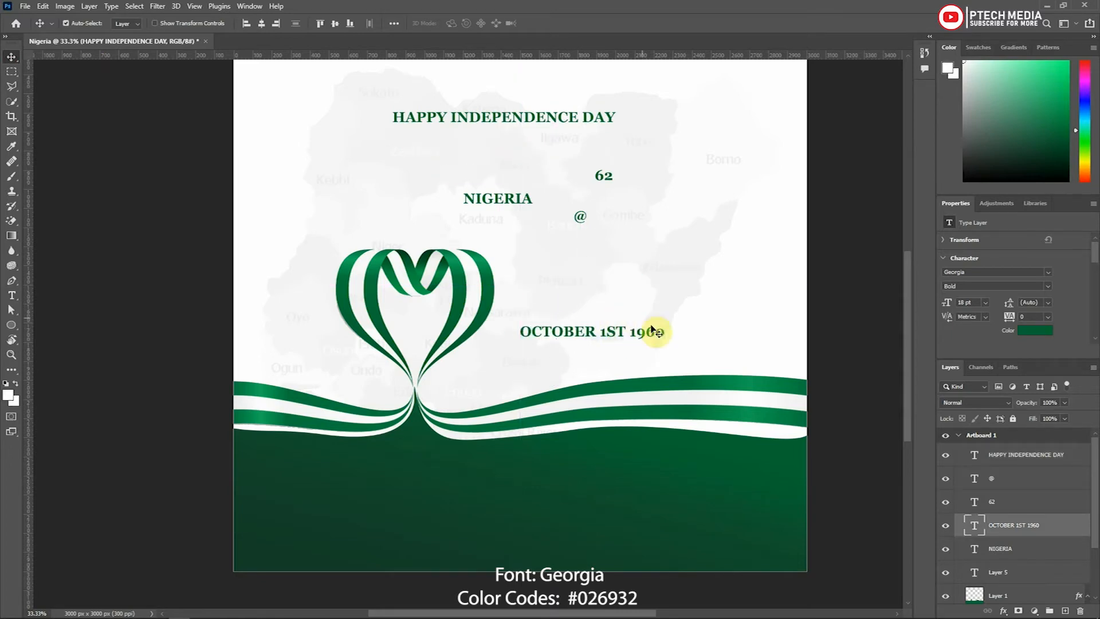
scroll(970, 270, down, 4)
scroll(969, 270, up, 3)
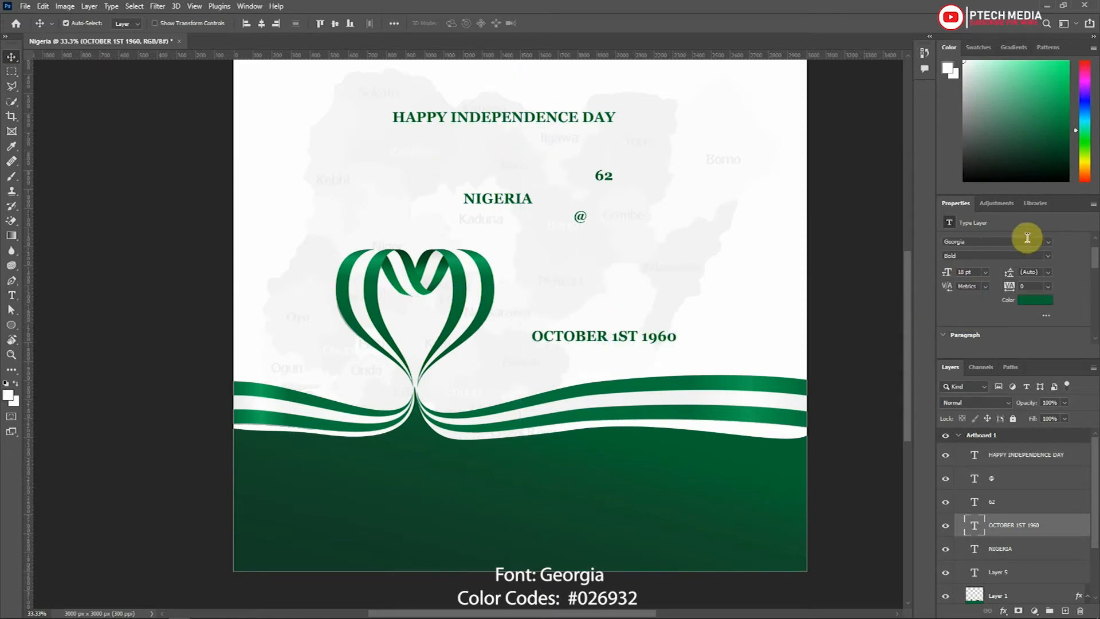
click(1048, 256)
click(996, 293)
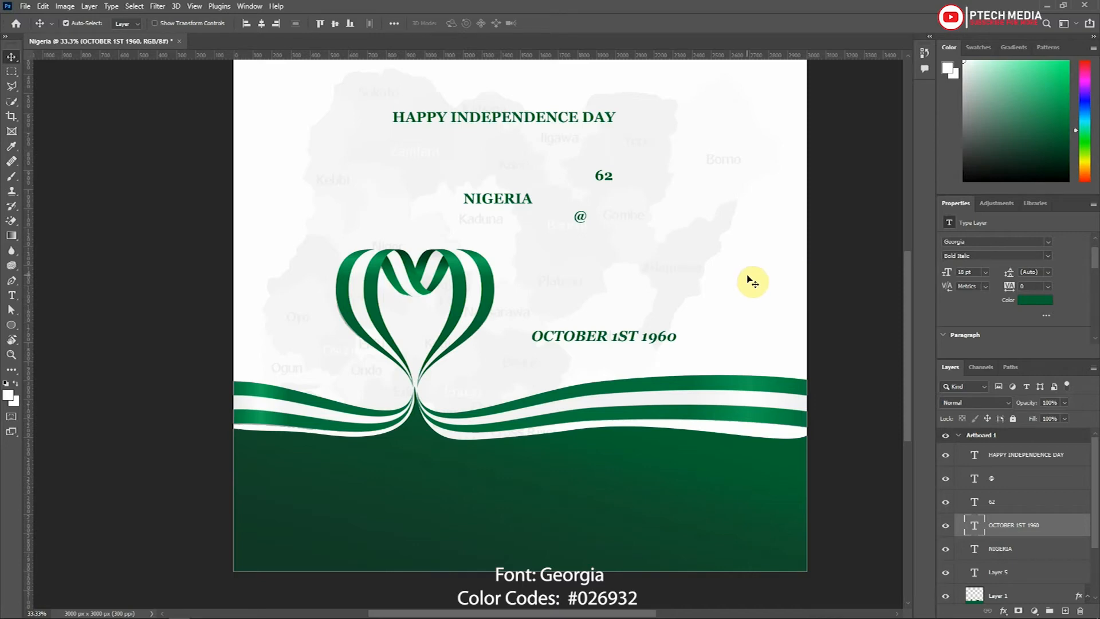
Step: Stack the @ and 62 texts above the date and set the 62 to 80 pt Bold Italic
drag(581, 218, 600, 255)
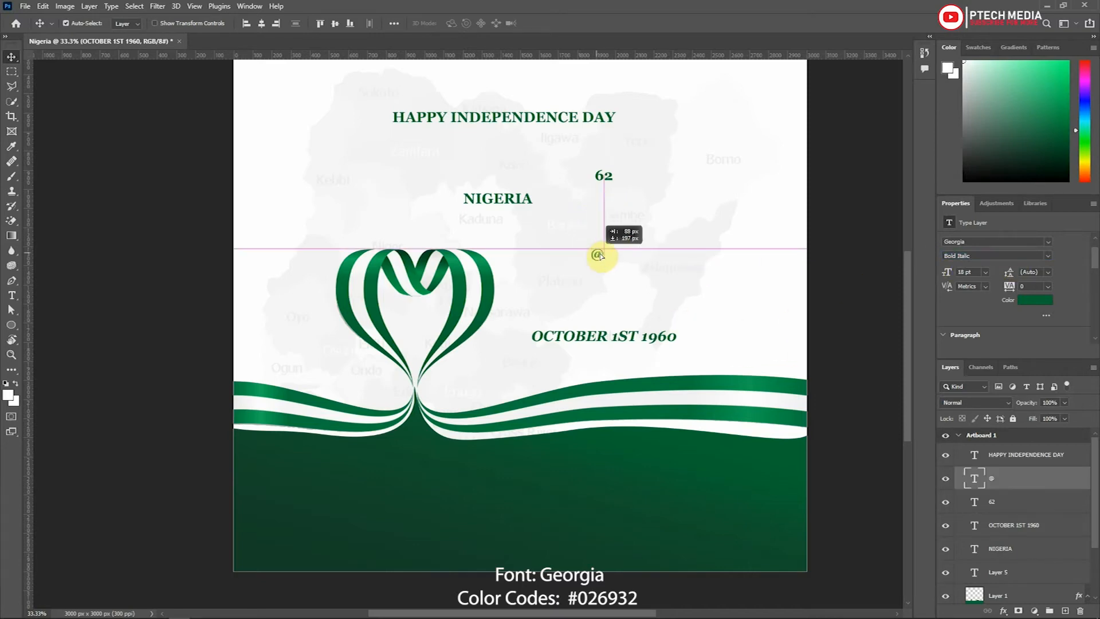
drag(601, 186, 590, 319)
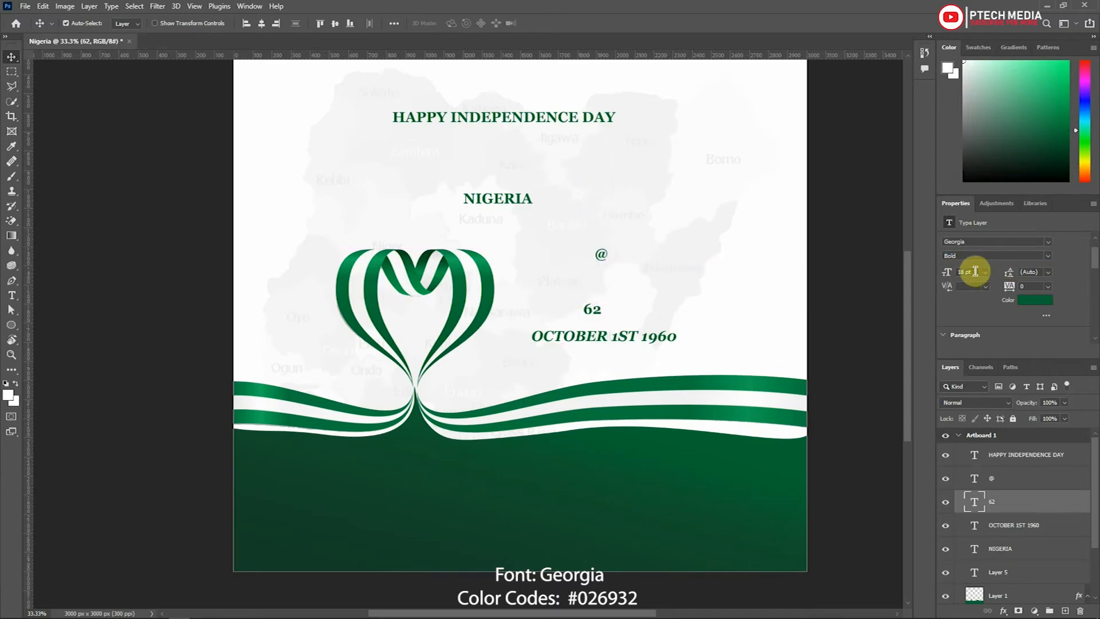
drag(949, 274, 1095, 265)
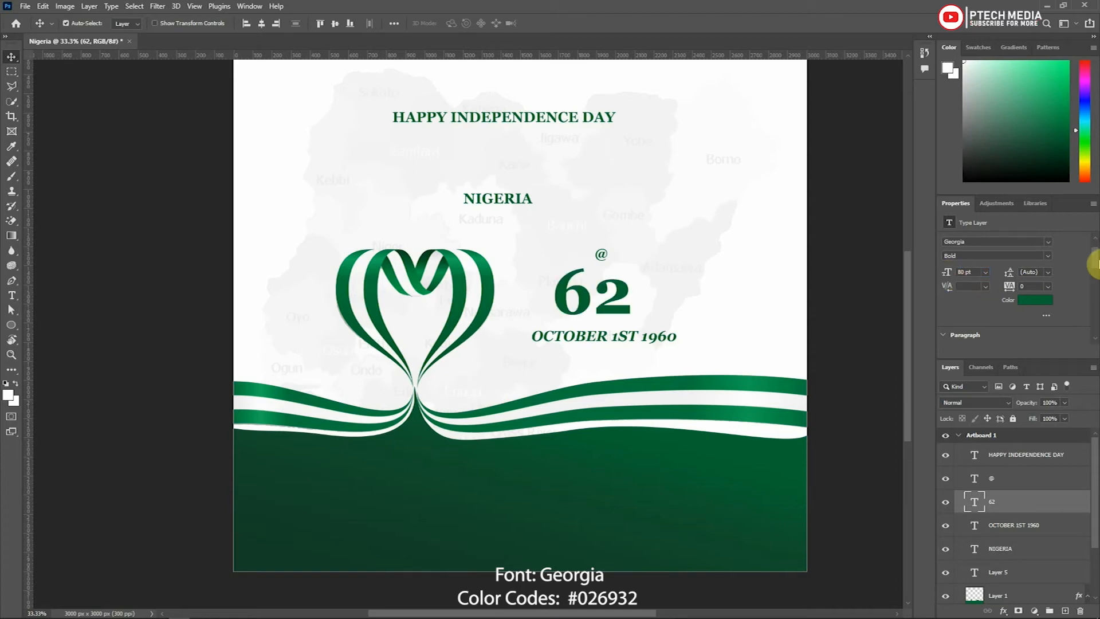
click(1047, 255)
click(997, 298)
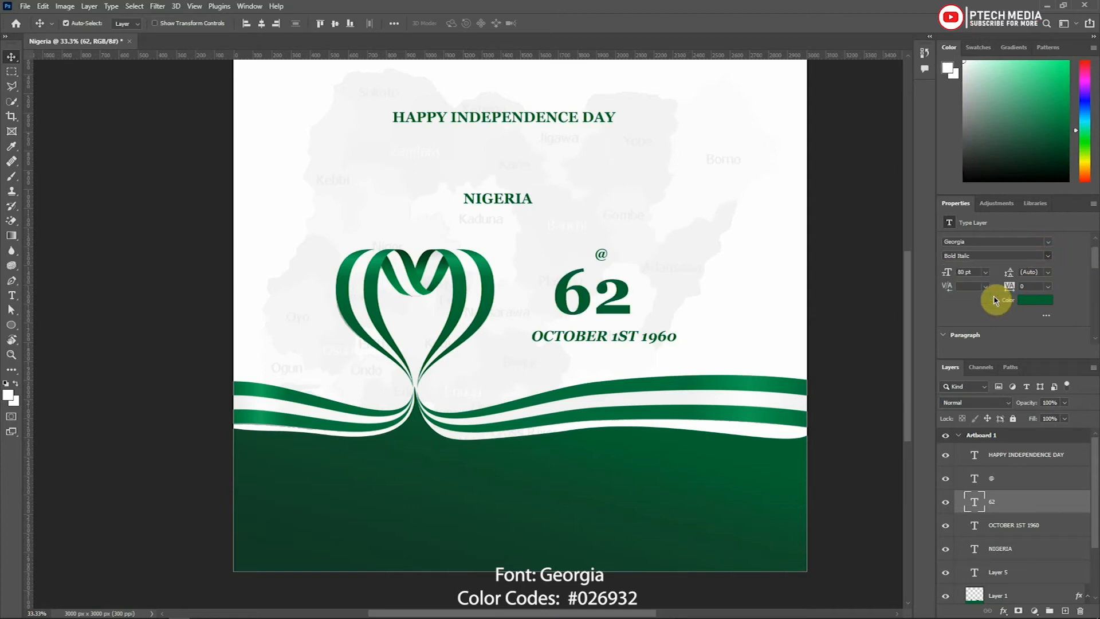
Step: Set the @ text to 40 pt and place the NIGERIA text directly above it
click(602, 255)
click(972, 272)
text(40)
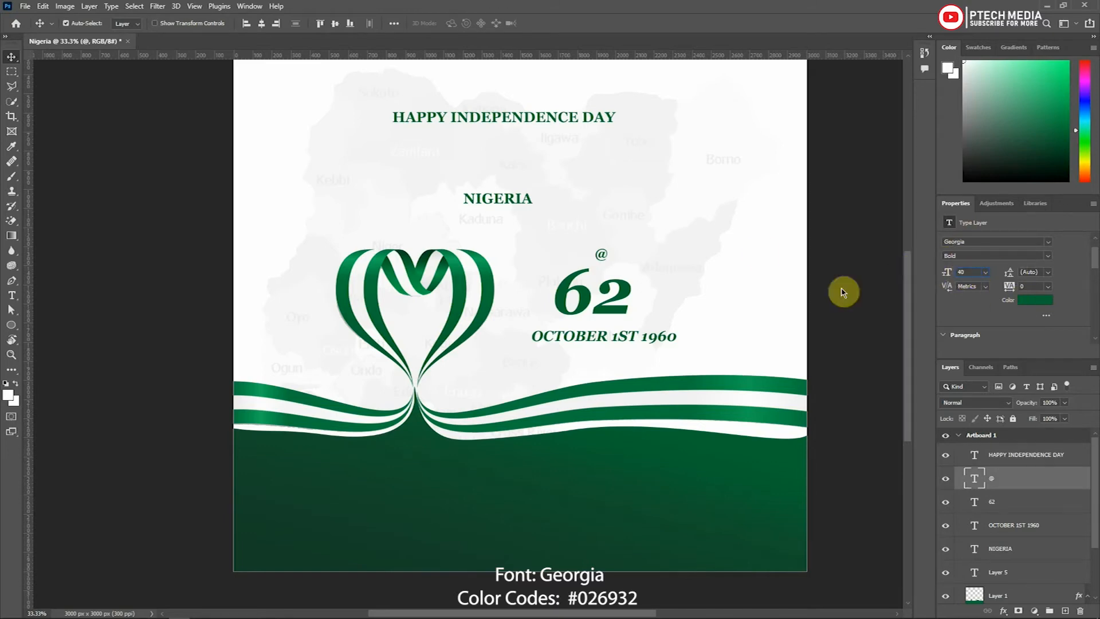
key(Return)
drag(497, 198, 603, 227)
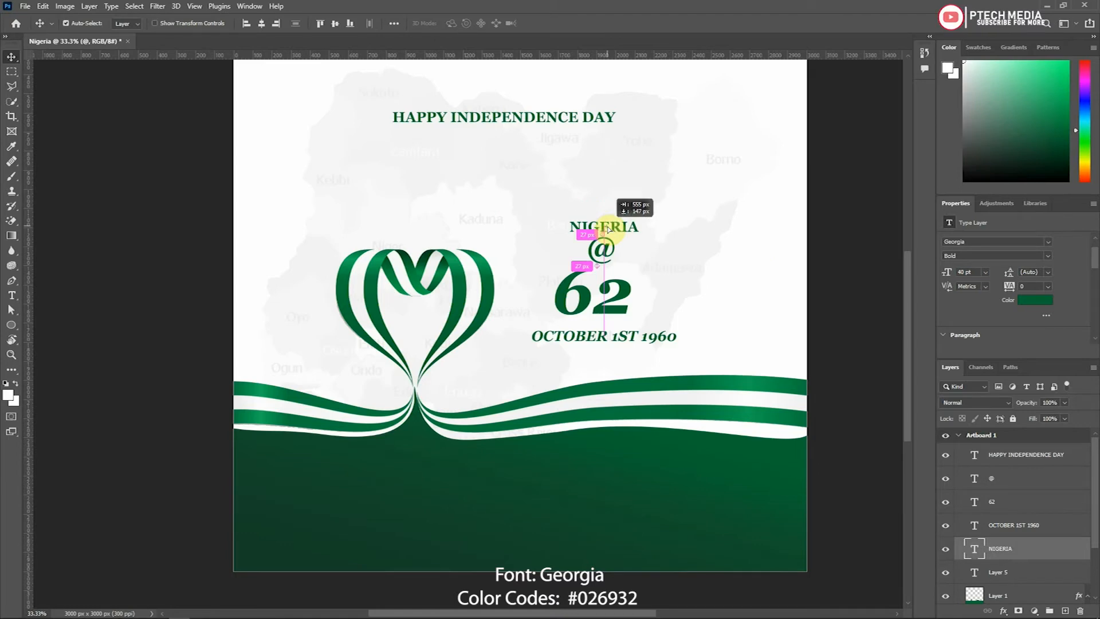
Step: Move HAPPY INDEPENDENCE DAY above the other text on the right, with tracking set to 100 and the Bold Italic style
drag(539, 115, 680, 146)
click(1047, 286)
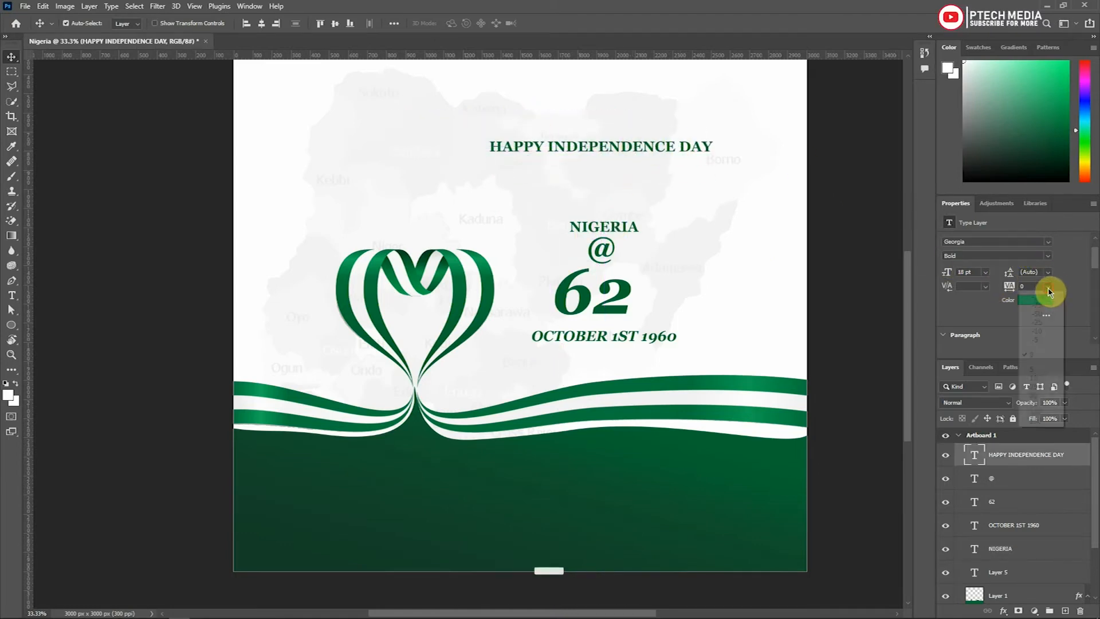
click(1035, 412)
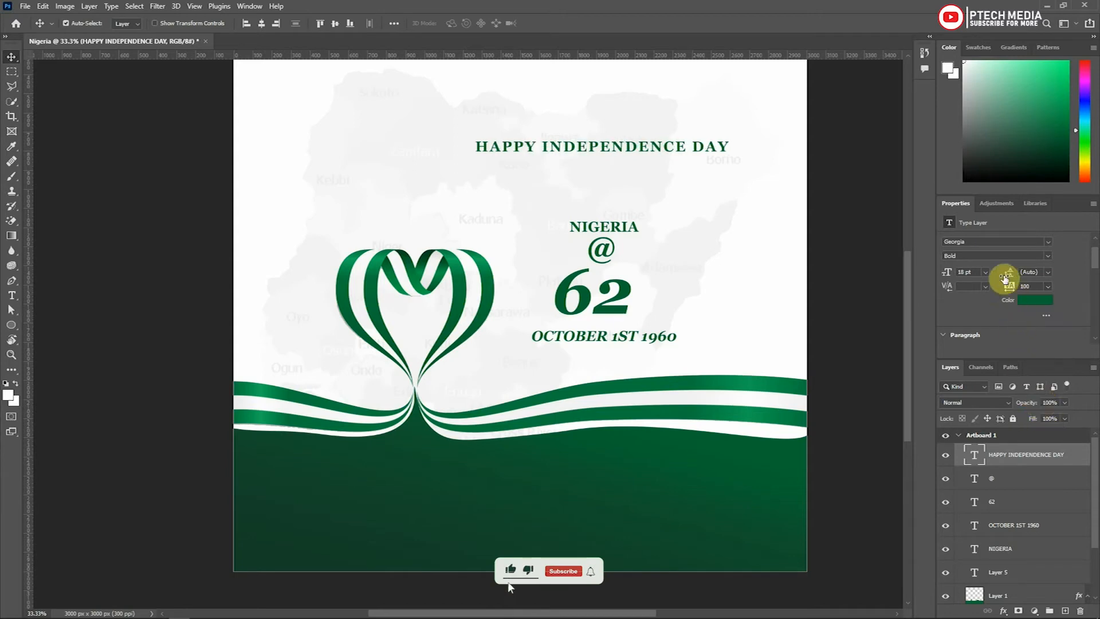
click(1048, 255)
click(985, 297)
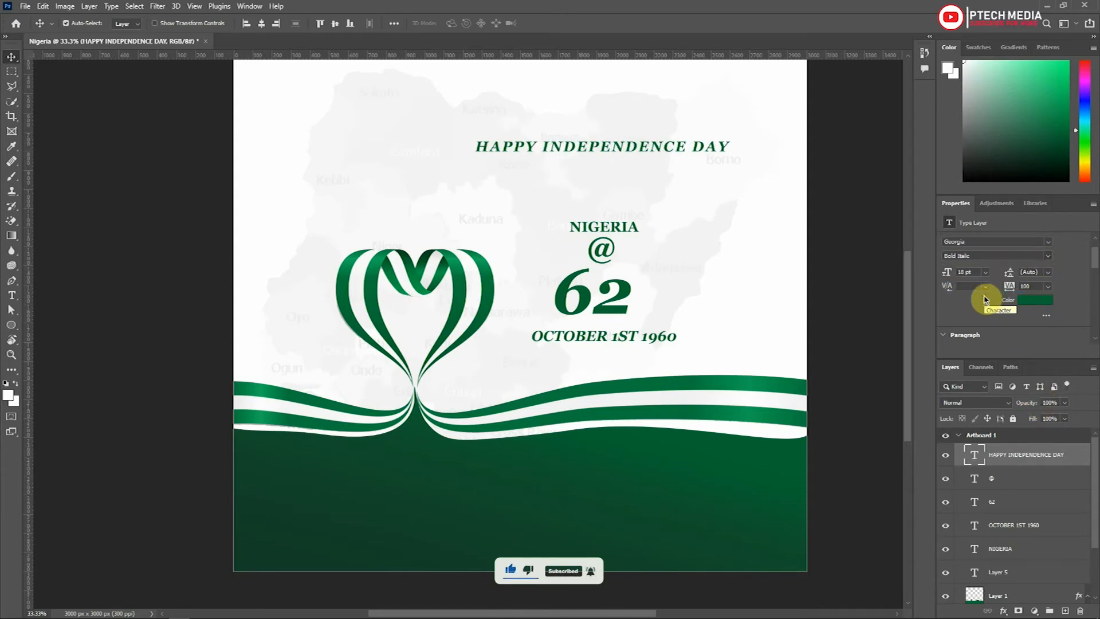
Step: Set the NIGERIA text to Bauhaus Regular at 100 pt and position it between HAPPY INDEPENDENCE DAY and the @
drag(621, 224, 621, 197)
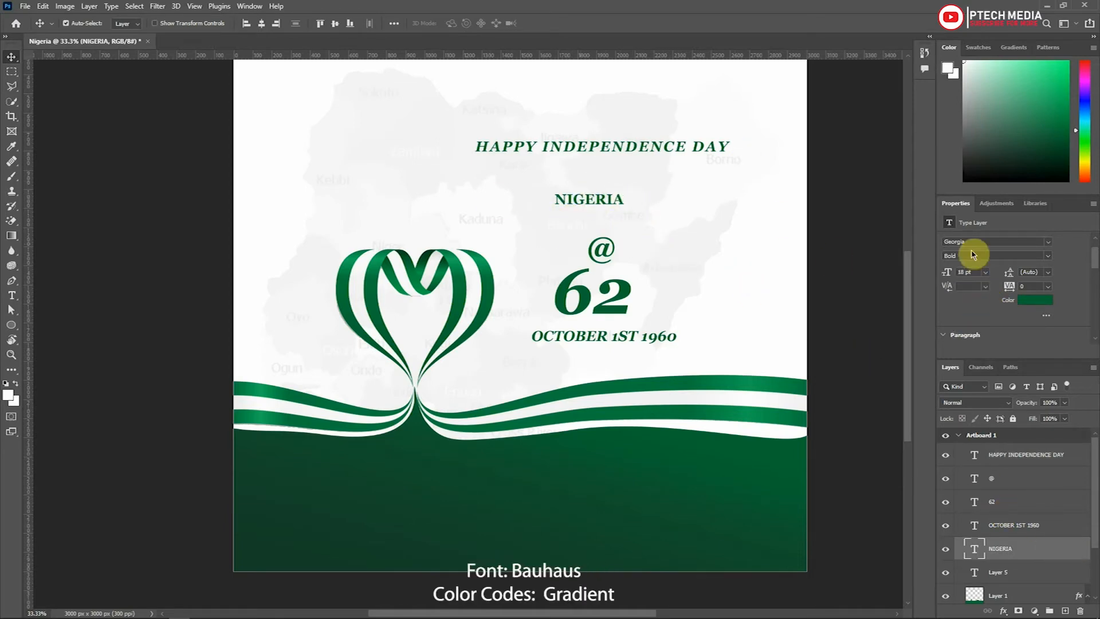
text(BA)
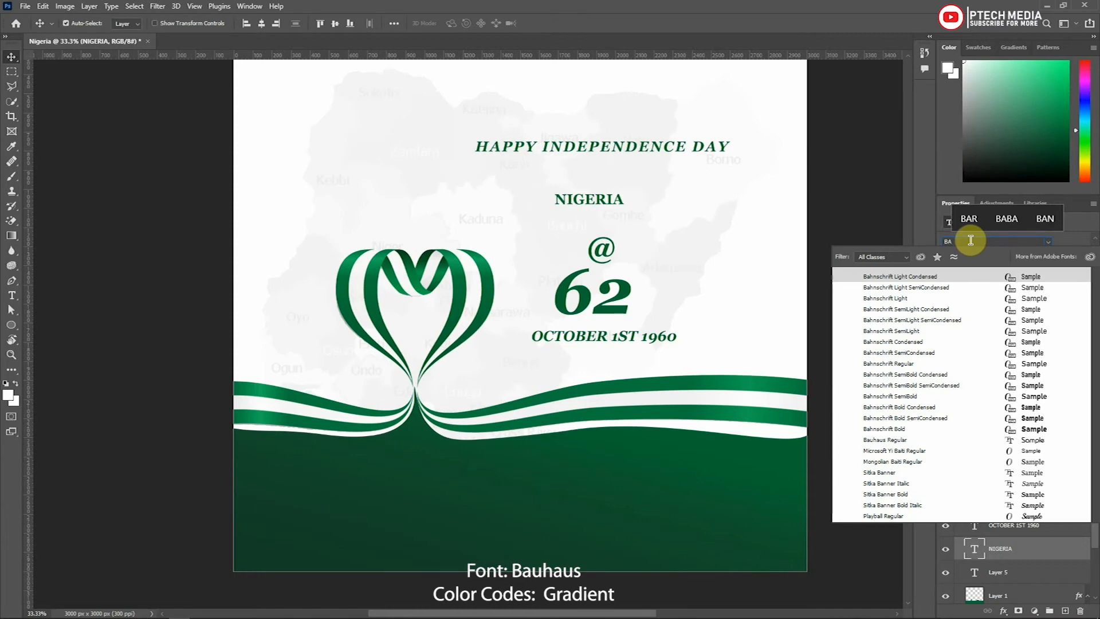
click(888, 439)
text(100)
key(Return)
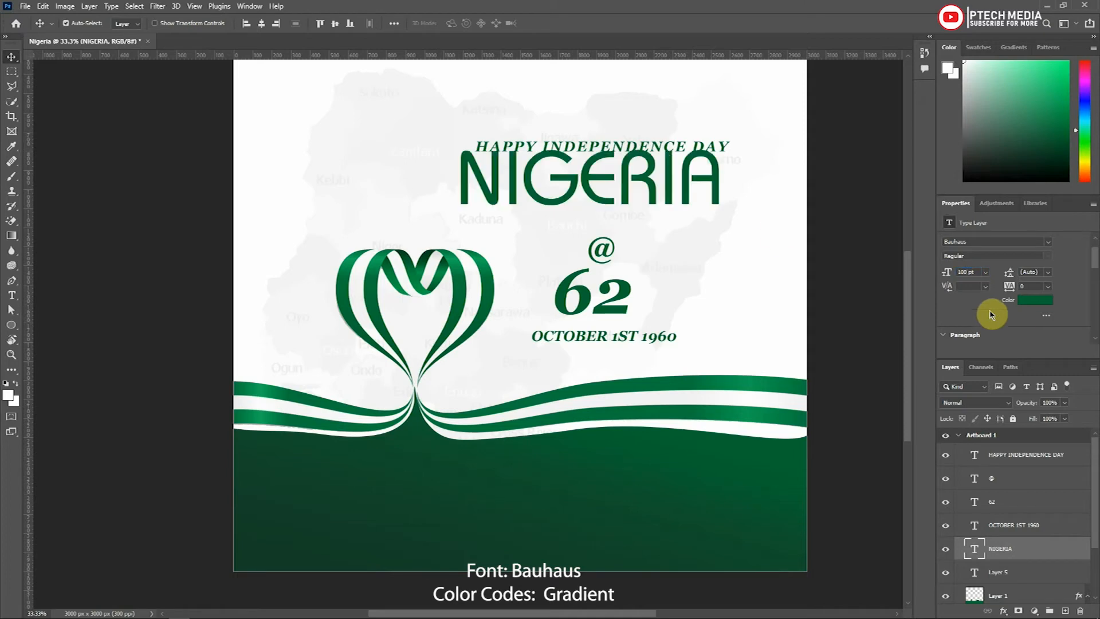
drag(608, 182, 625, 195)
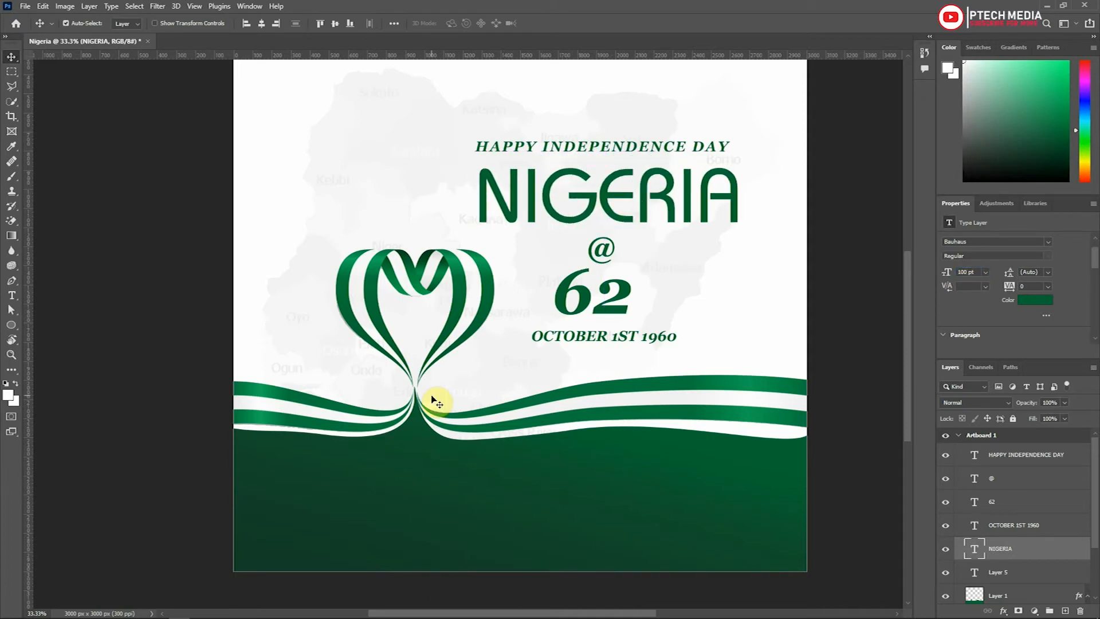
Step: Move the green gradient shape and the flag ribbon down together by 90 px
click(411, 496)
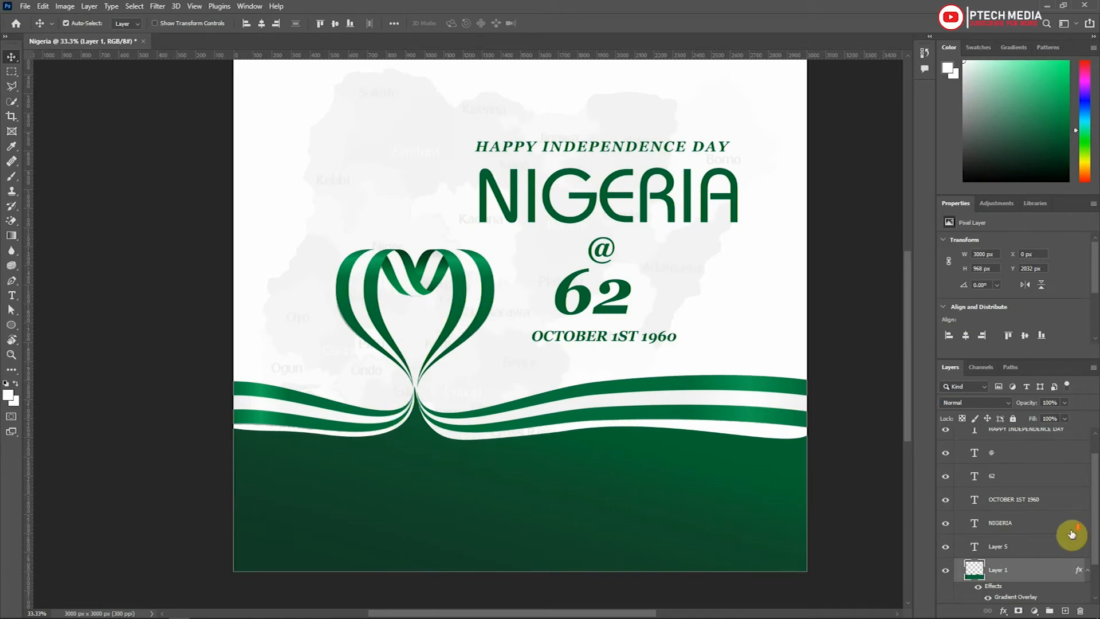
scroll(1073, 533, down, 2)
shift+click(1019, 567)
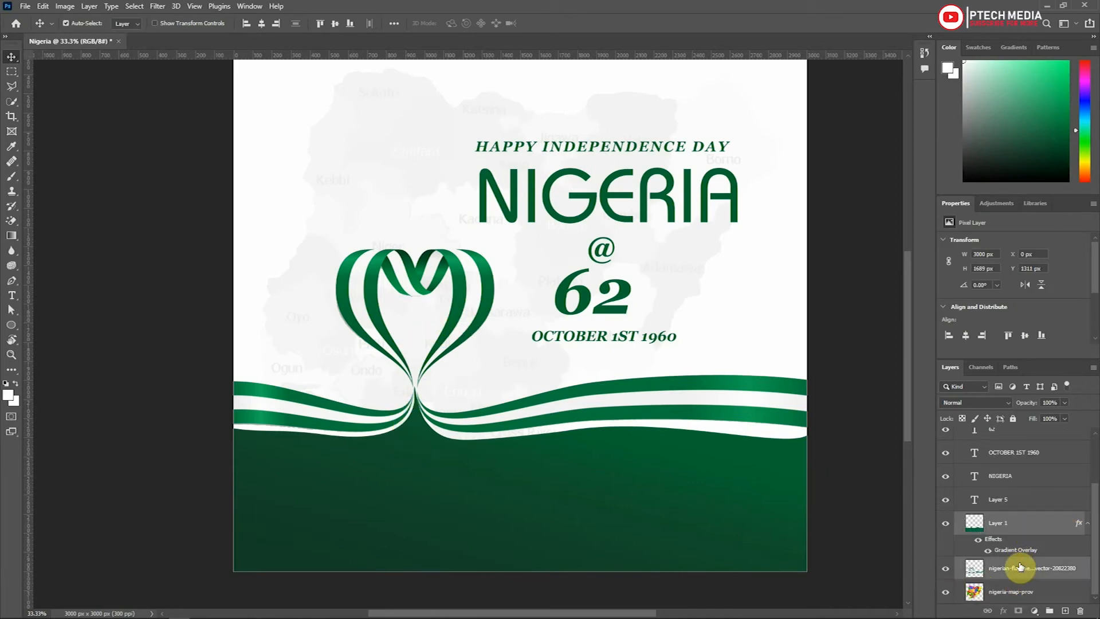
key(shift+Down)
key(shift+Down)
key(shift+Down)
key(shift+Down)
key(shift+Down)
key(shift+Down)
key(shift+Down)
key(shift+Down)
key(shift+Down)
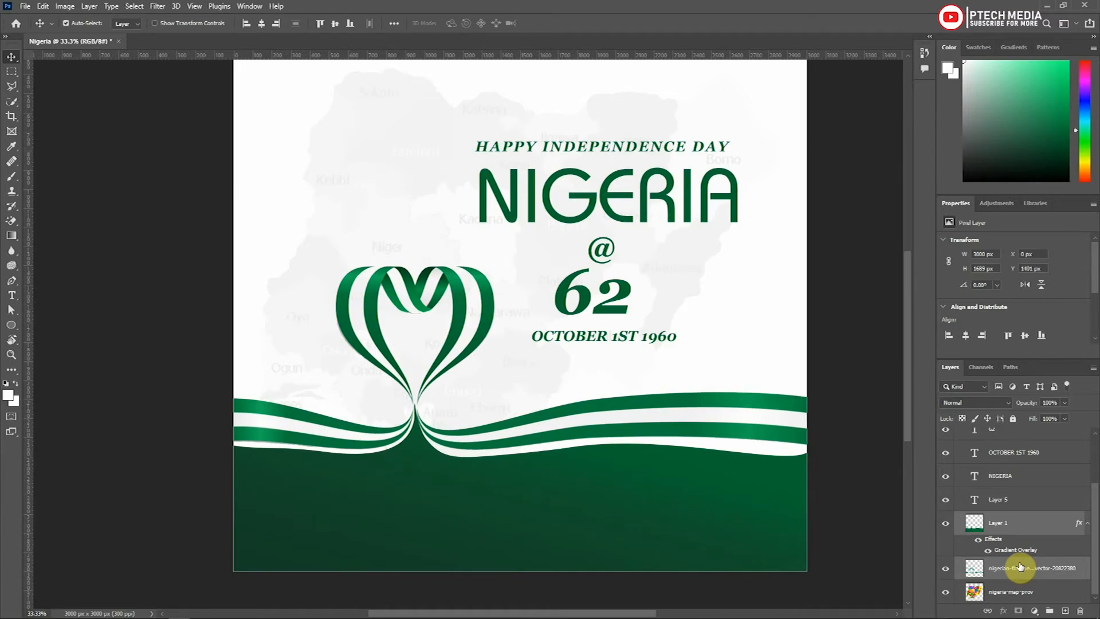
Step: Shift the date, the 62, the @ and the NIGERIA text slightly down to rebalance the text stack
drag(629, 341, 631, 359)
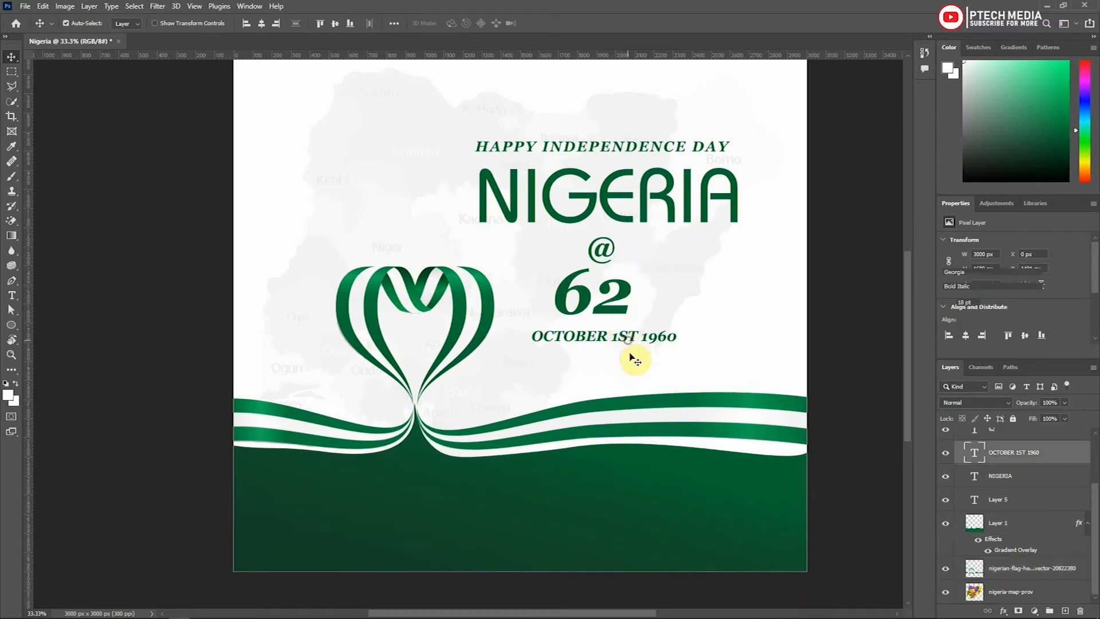
drag(624, 320, 646, 329)
drag(609, 248, 626, 266)
drag(616, 220, 617, 234)
Step: Add a 6 px Stroke layer style to the NIGERIA text, positioned Outside
right_click(1045, 506)
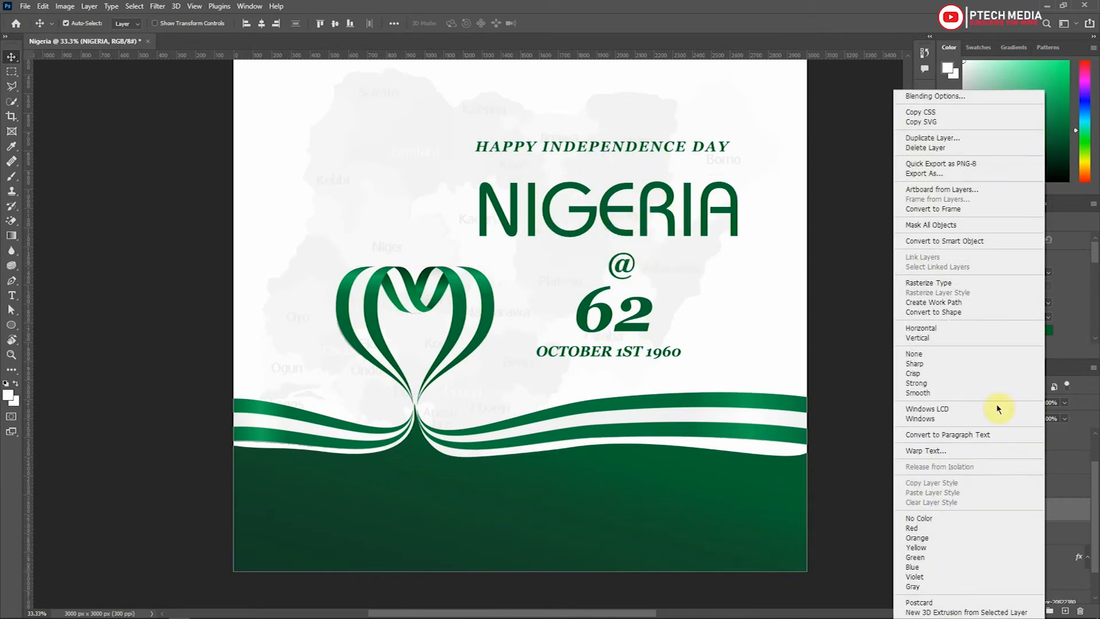
click(961, 102)
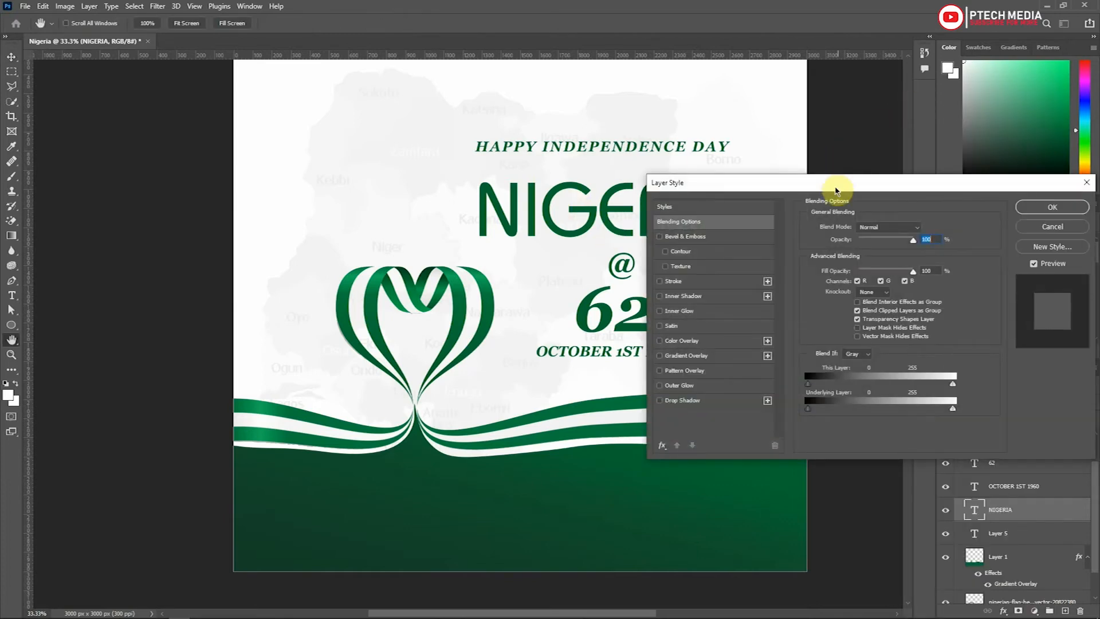
drag(835, 184, 605, 281)
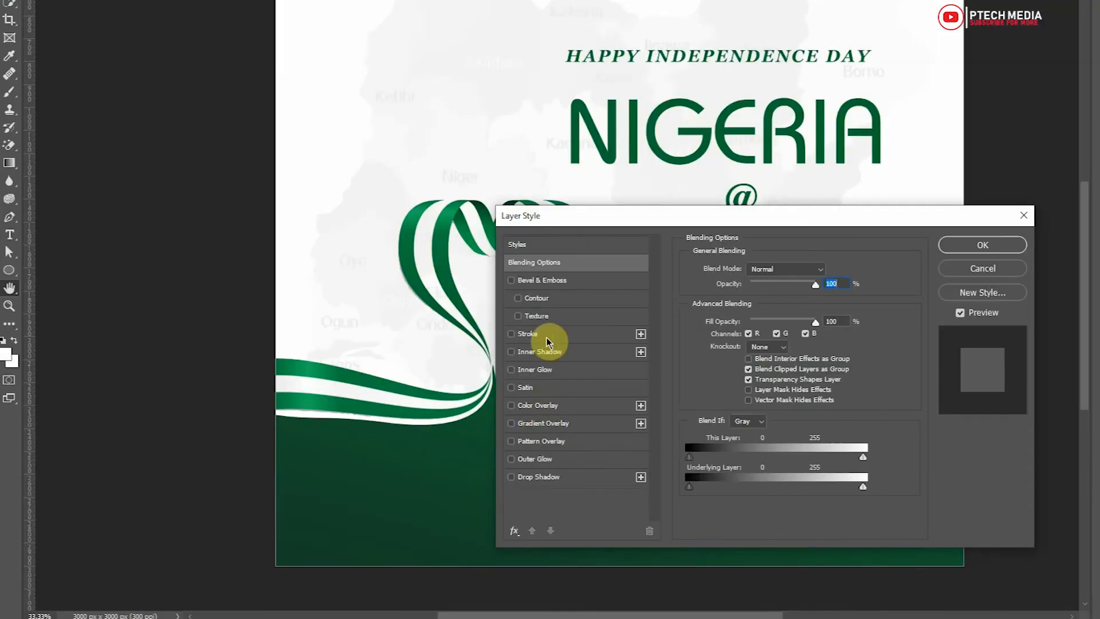
click(449, 378)
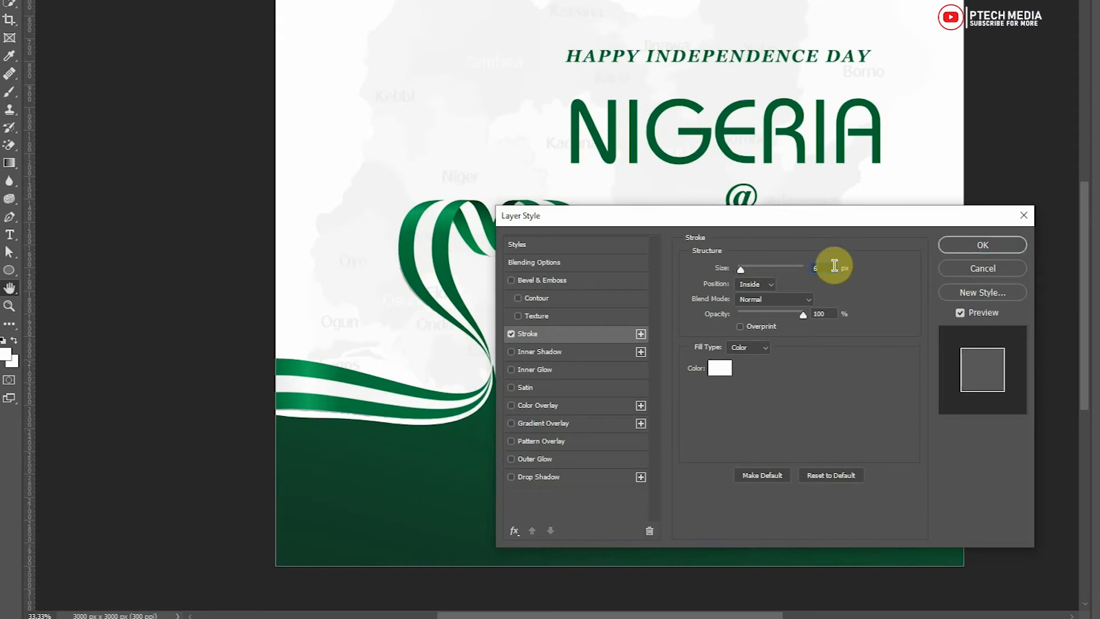
click(759, 296)
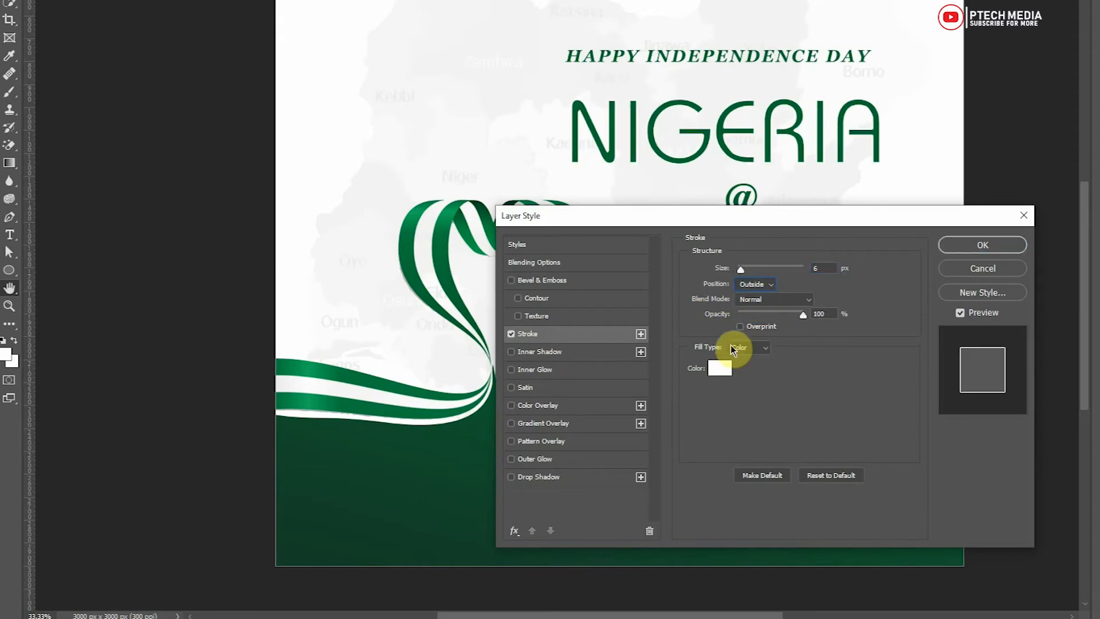
Step: Set the NIGERIA text's stroke color to #026932
click(726, 367)
text(0)
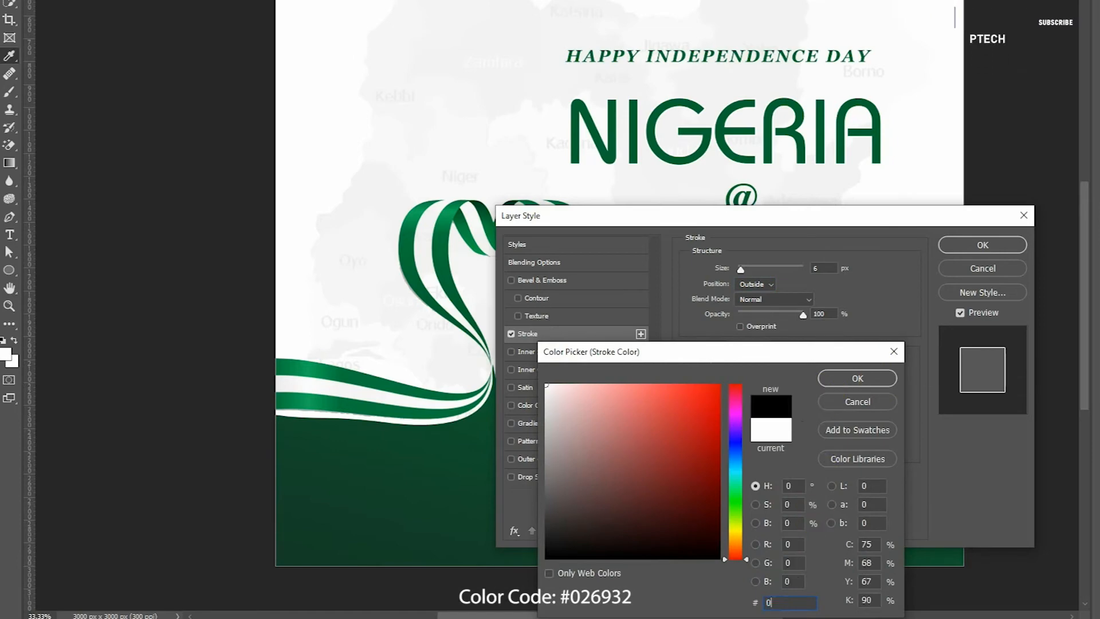
text(26932)
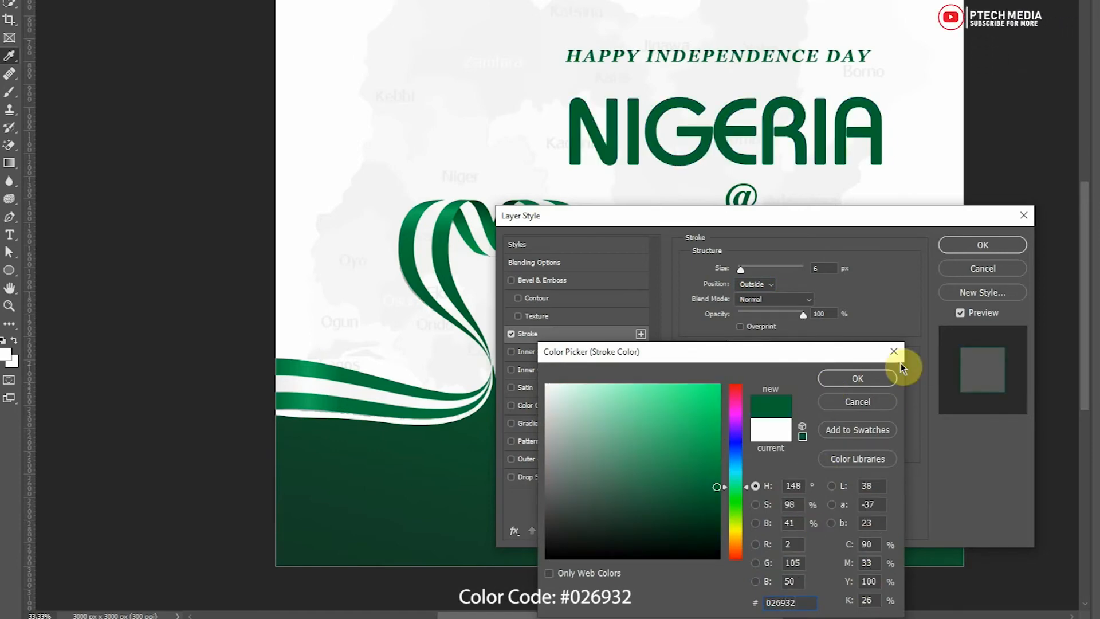
click(858, 378)
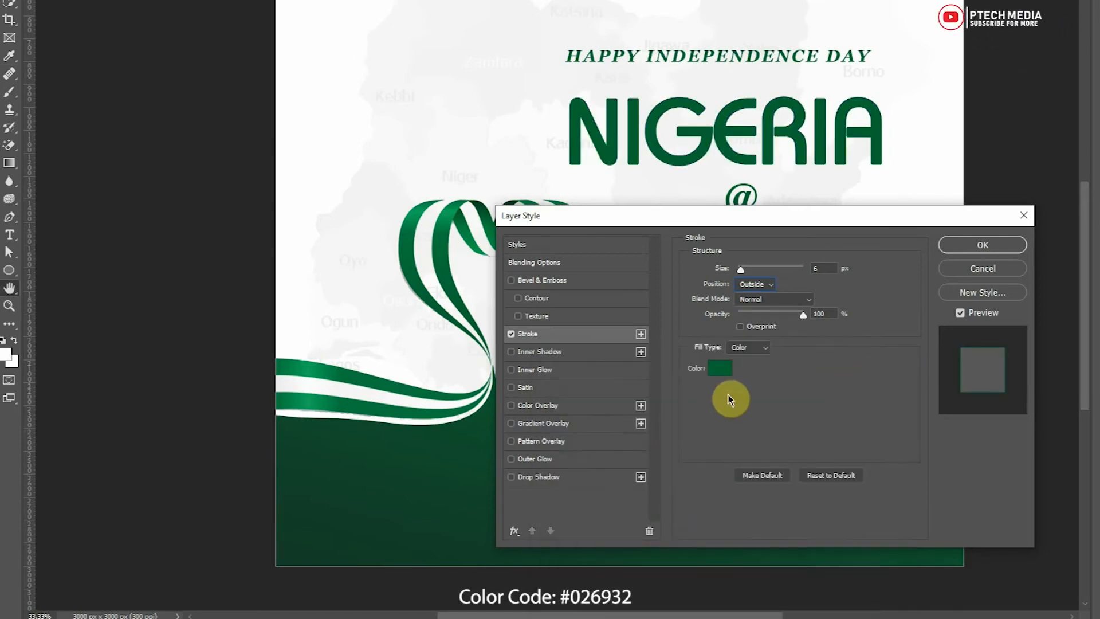
Step: Add a Gradient Overlay to the NIGERIA text and set the gradient's end color stop to #026932
click(514, 422)
click(780, 301)
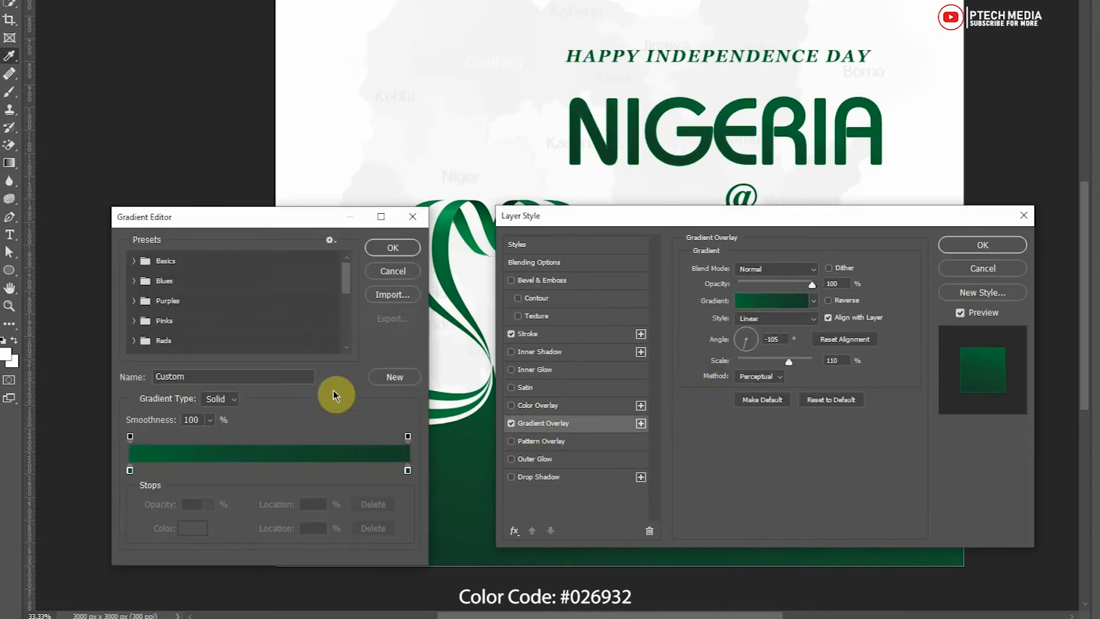
click(407, 472)
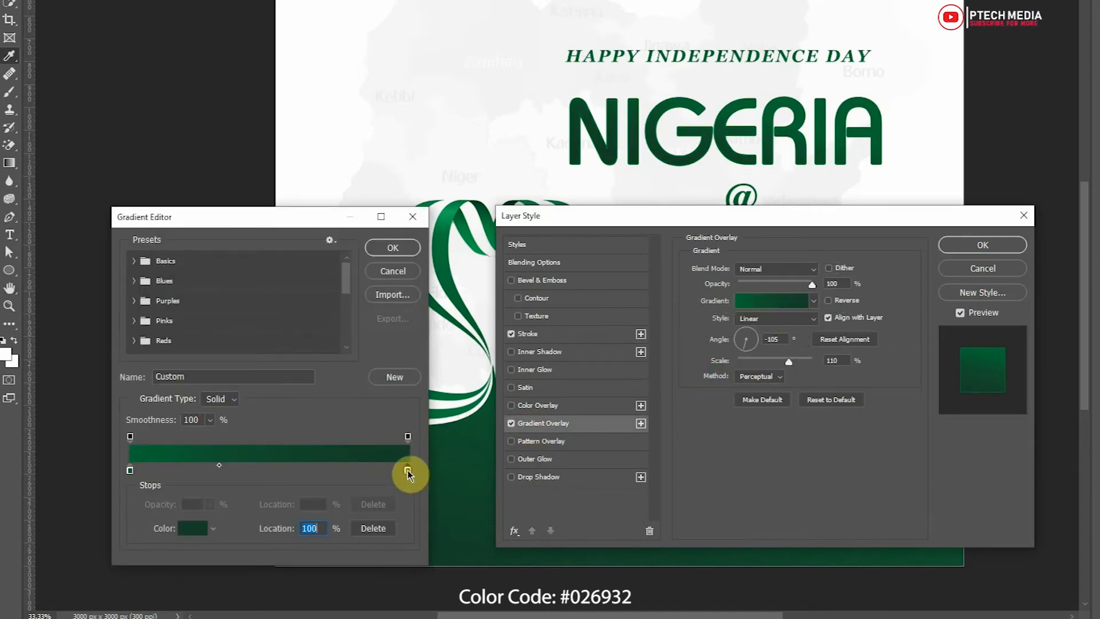
click(189, 527)
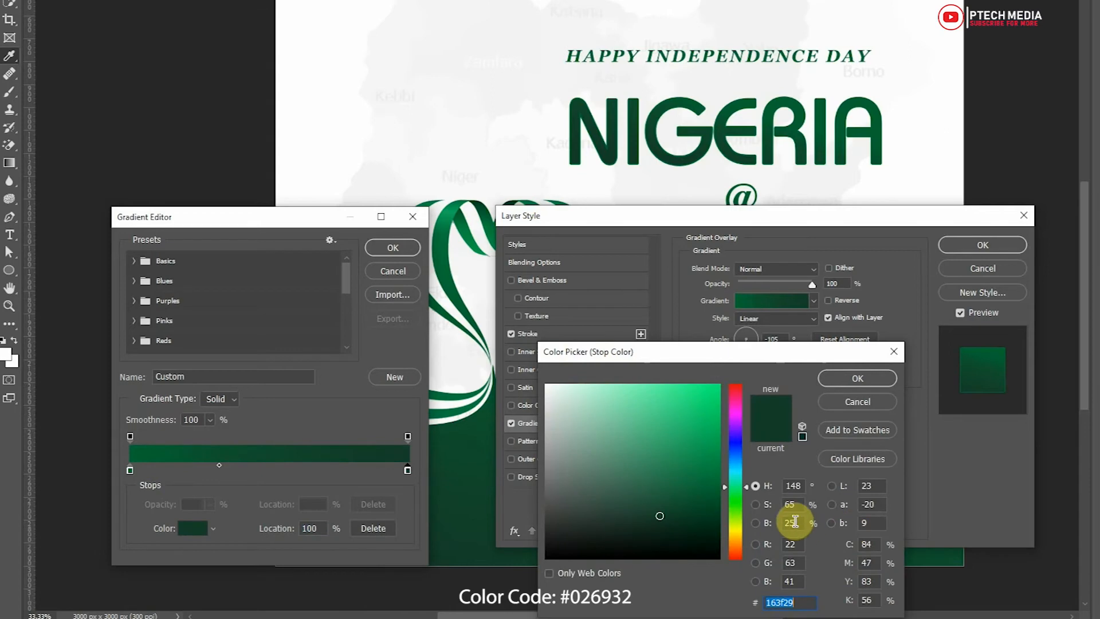
text(02)
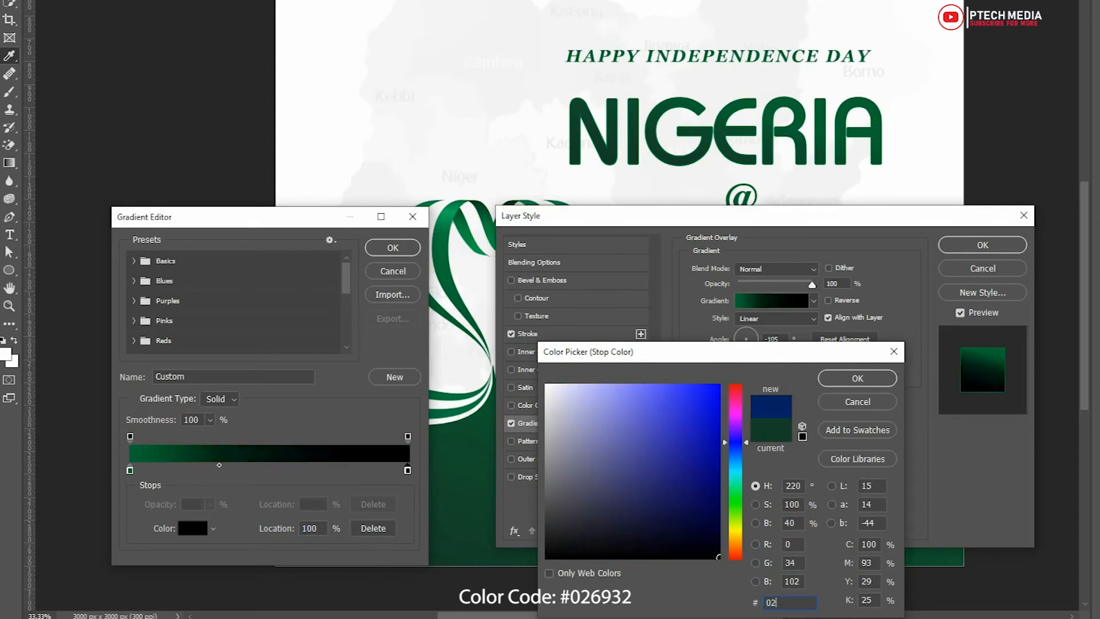
text(6932)
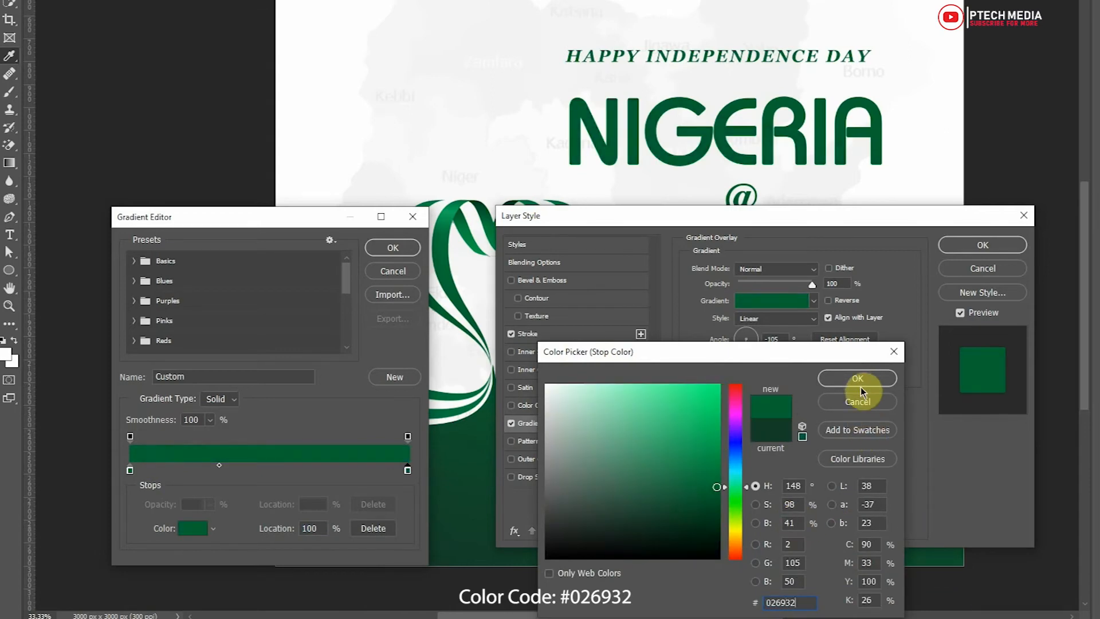
click(858, 379)
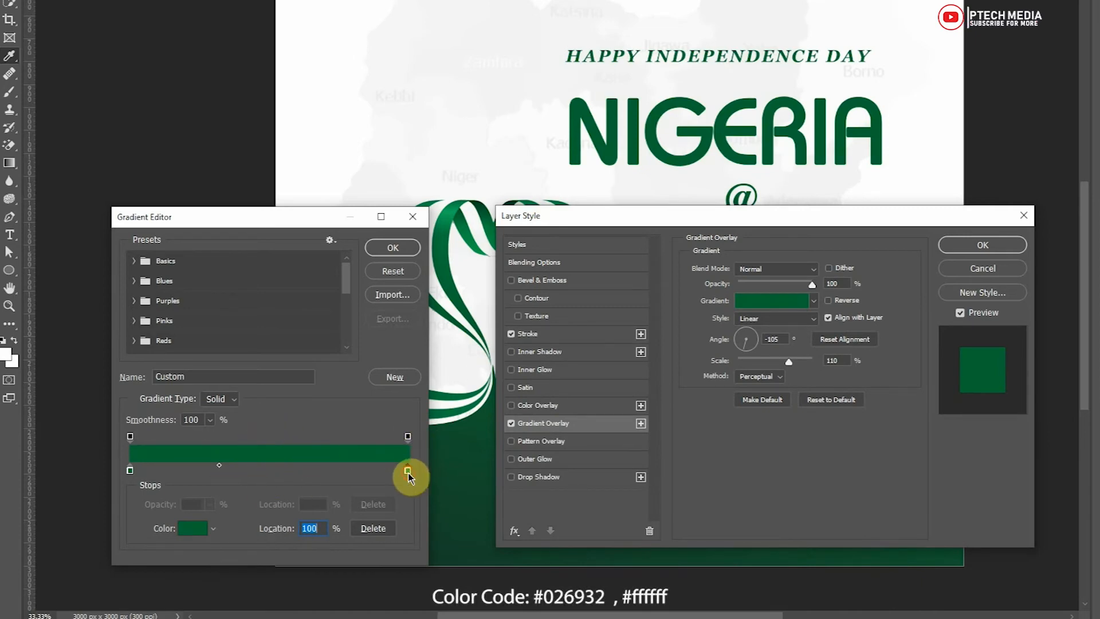
Step: Add a white color stop at 52% in the middle of the NIGERIA text's green gradient
alt+click(276, 467)
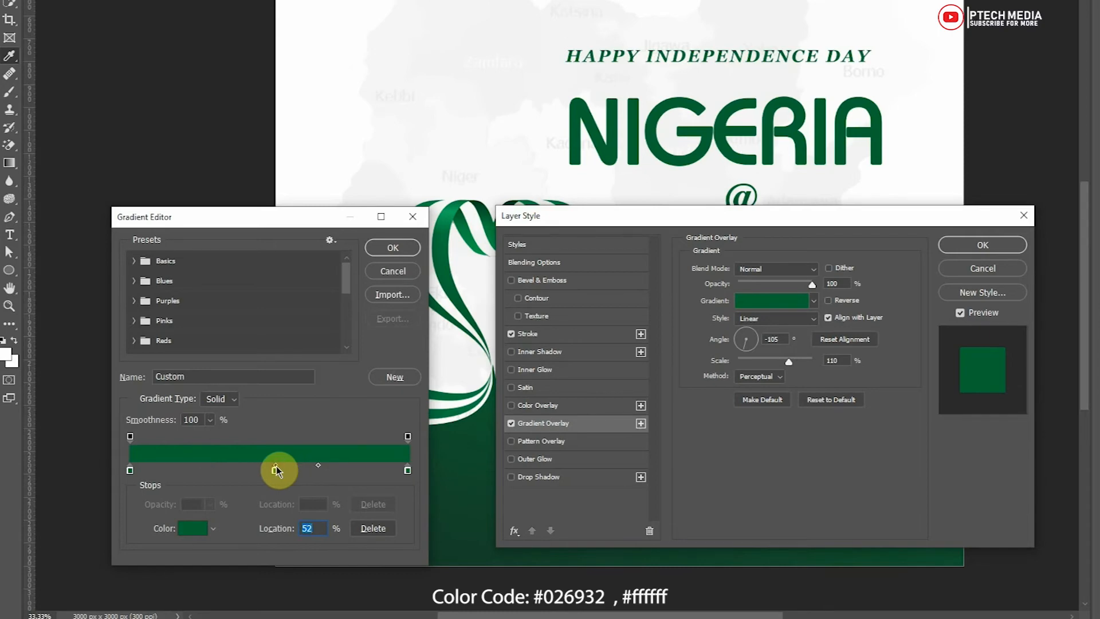
click(200, 533)
drag(558, 387, 520, 363)
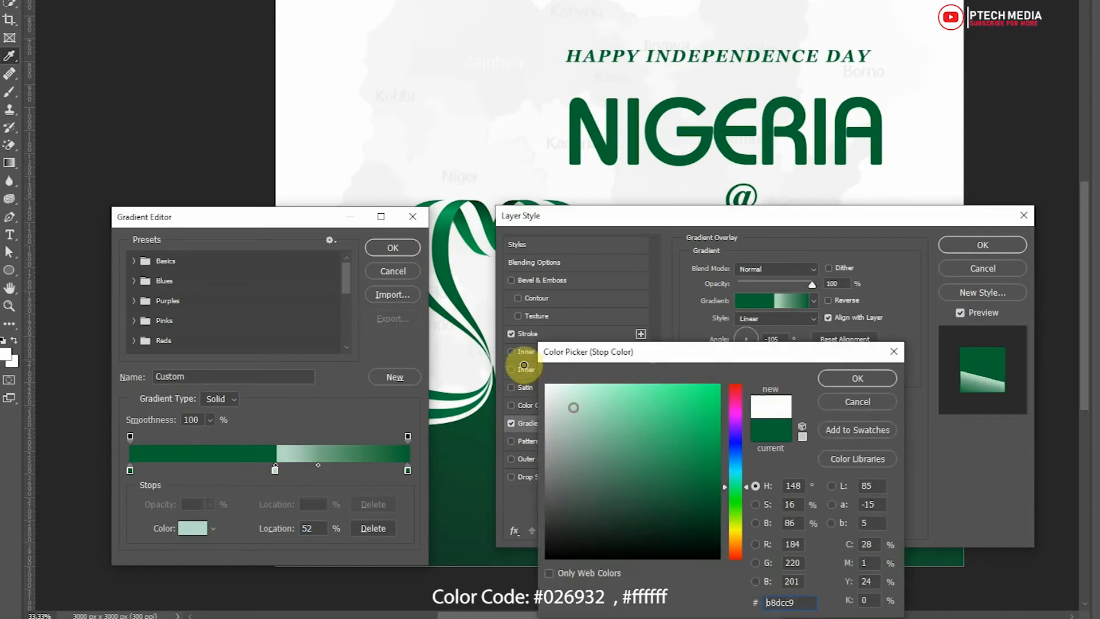
click(853, 378)
Step: Remove the extra green color stop between the gradient's start and its white middle stop
drag(256, 470, 238, 465)
key(BackSpace)
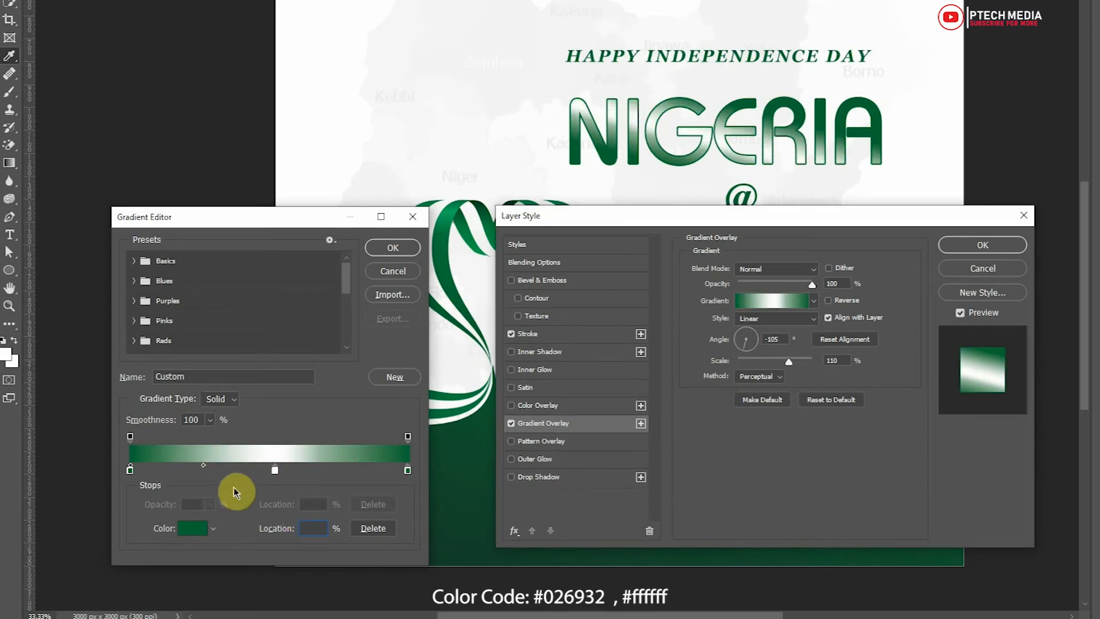
drag(206, 469, 180, 458)
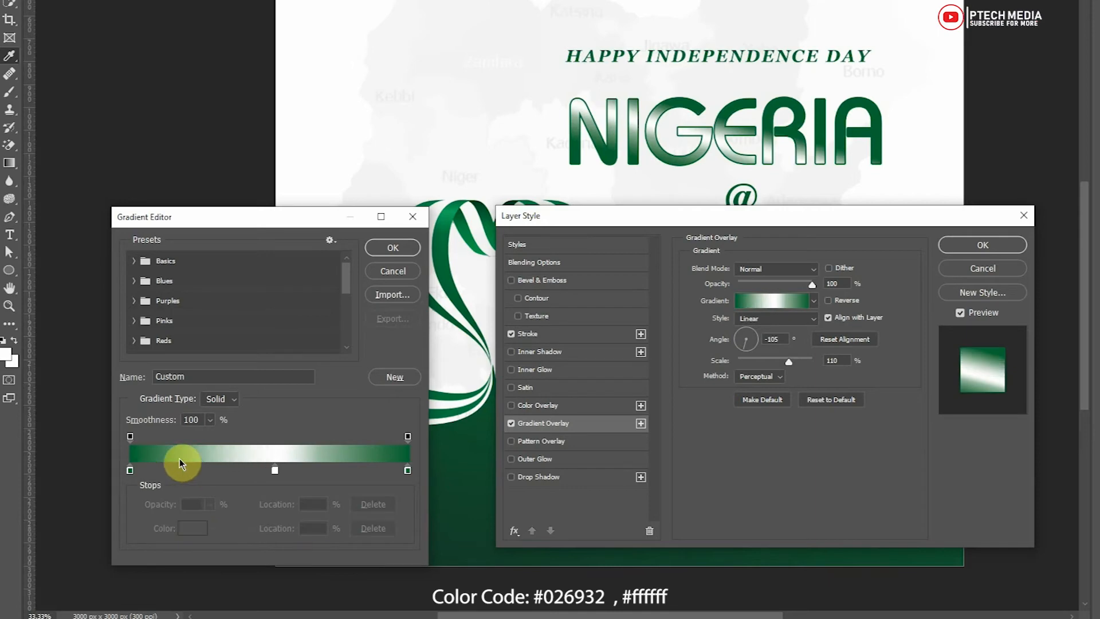
Step: Accept the green-white-green gradient and set the Gradient Overlay angle to 121°
click(381, 256)
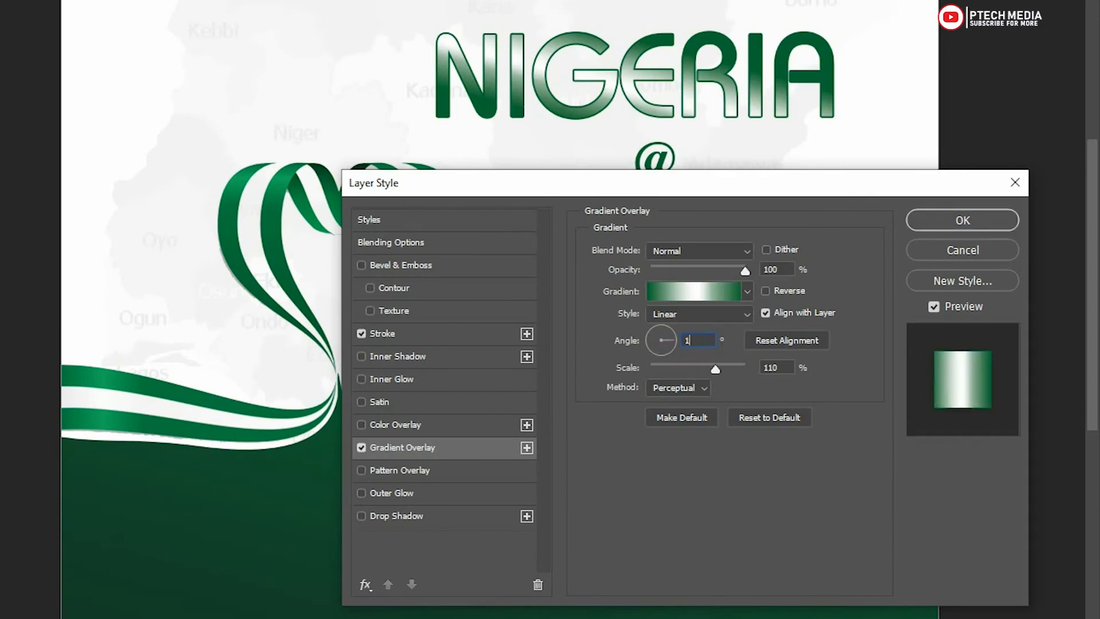
text(121)
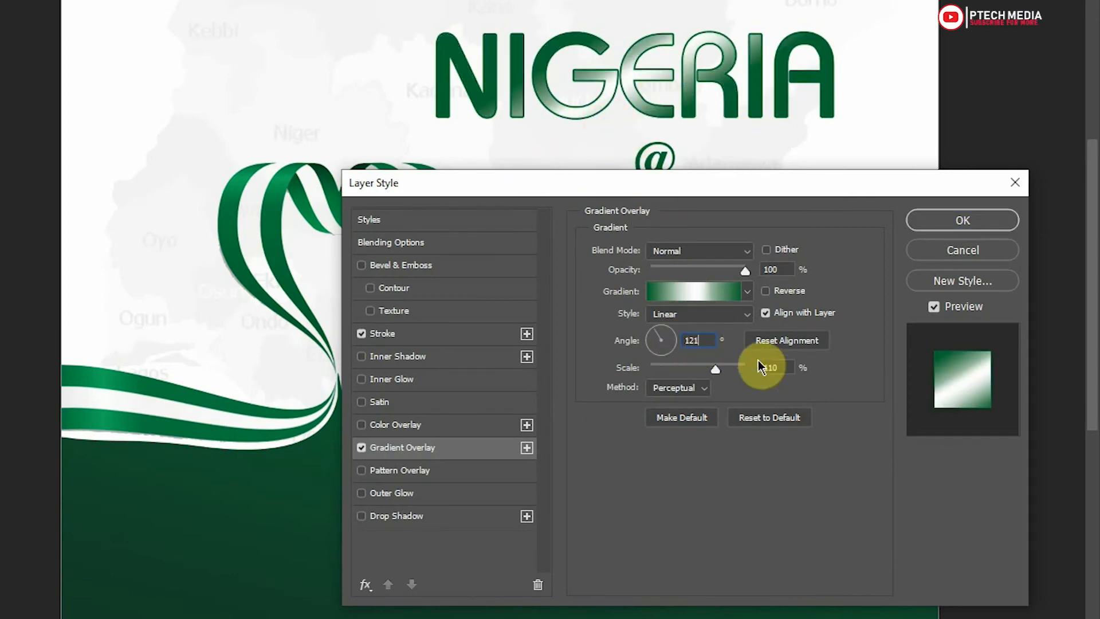
click(871, 273)
Step: Add a Drop Shadow to the NIGERIA text with 100% opacity and a 50° angle
click(378, 518)
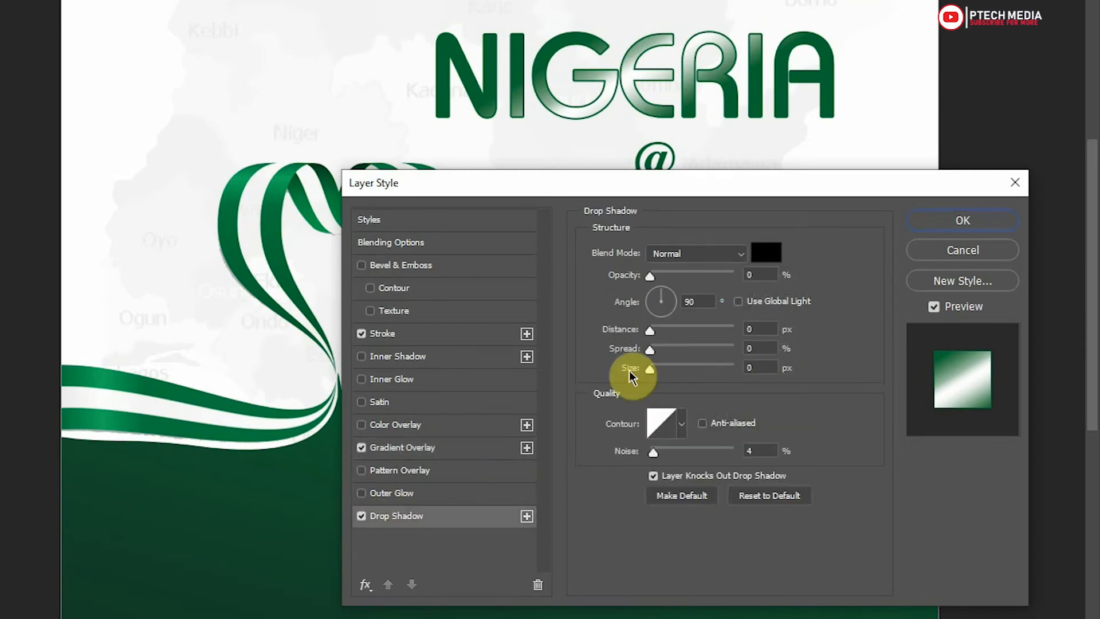
drag(648, 277, 754, 278)
key(Tab)
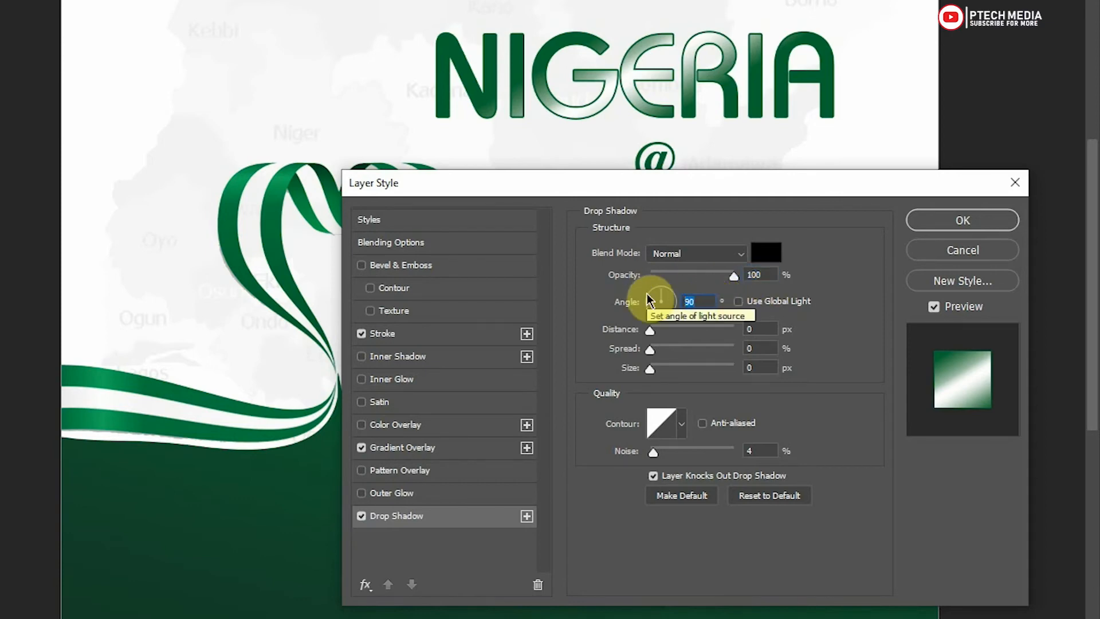
text(50)
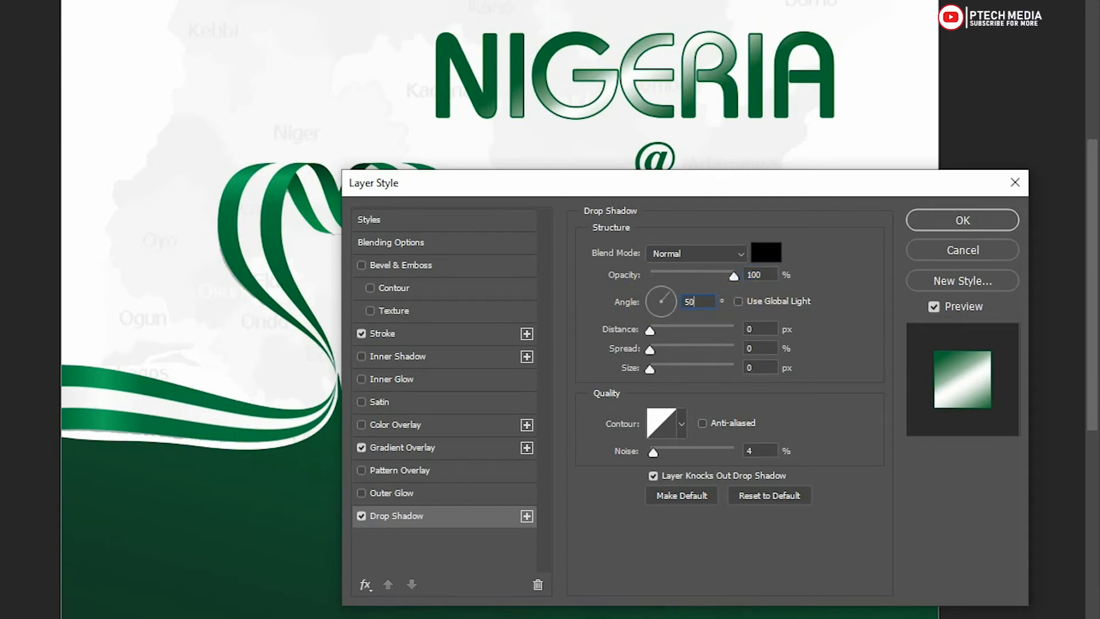
Step: Set the NIGERIA text's drop shadow to 22 px distance, 3% spread and 3 px size
text(20)
key(Up)
key(Up)
text(3)
click(756, 362)
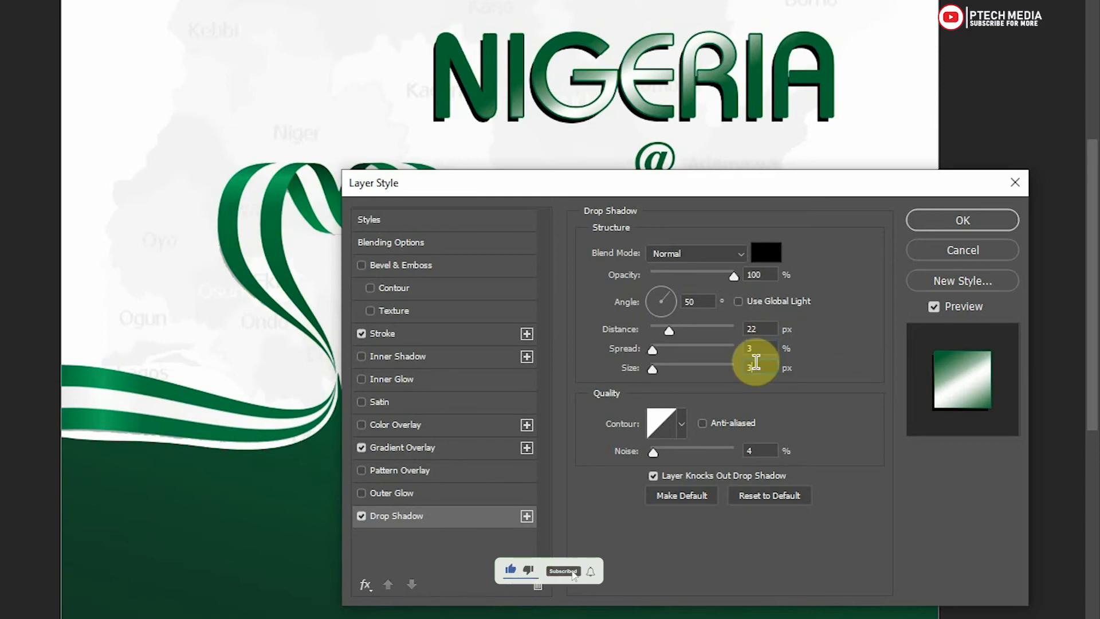
text(3)
Step: Change the drop shadow's angle to 61° and its opacity to about 70%, and apply the NIGERIA layer style
click(683, 301)
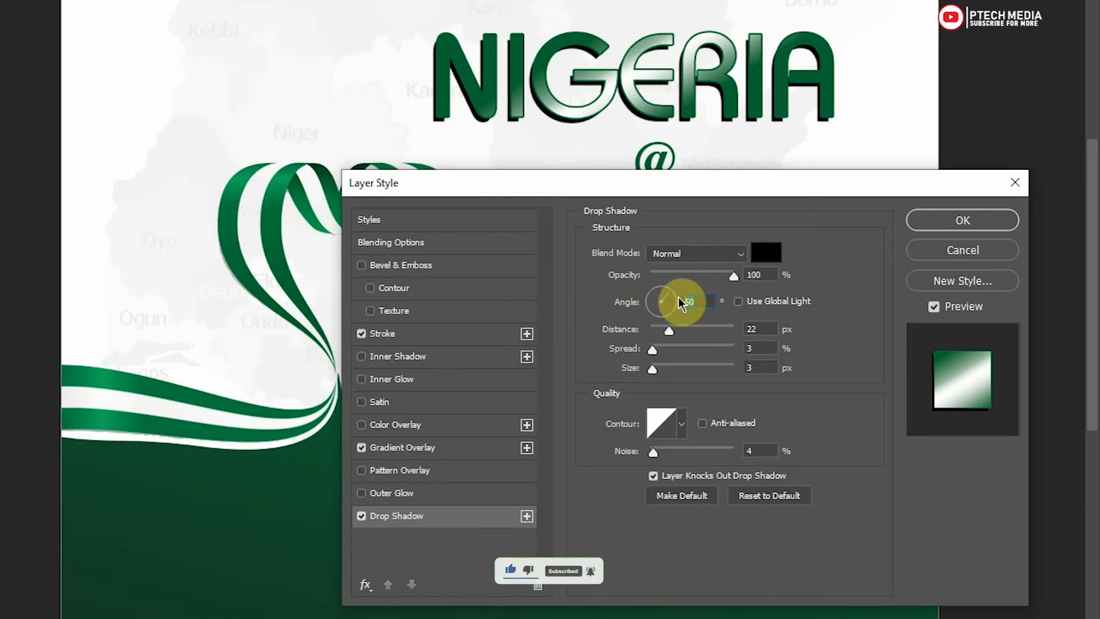
text(45)
drag(670, 295, 669, 282)
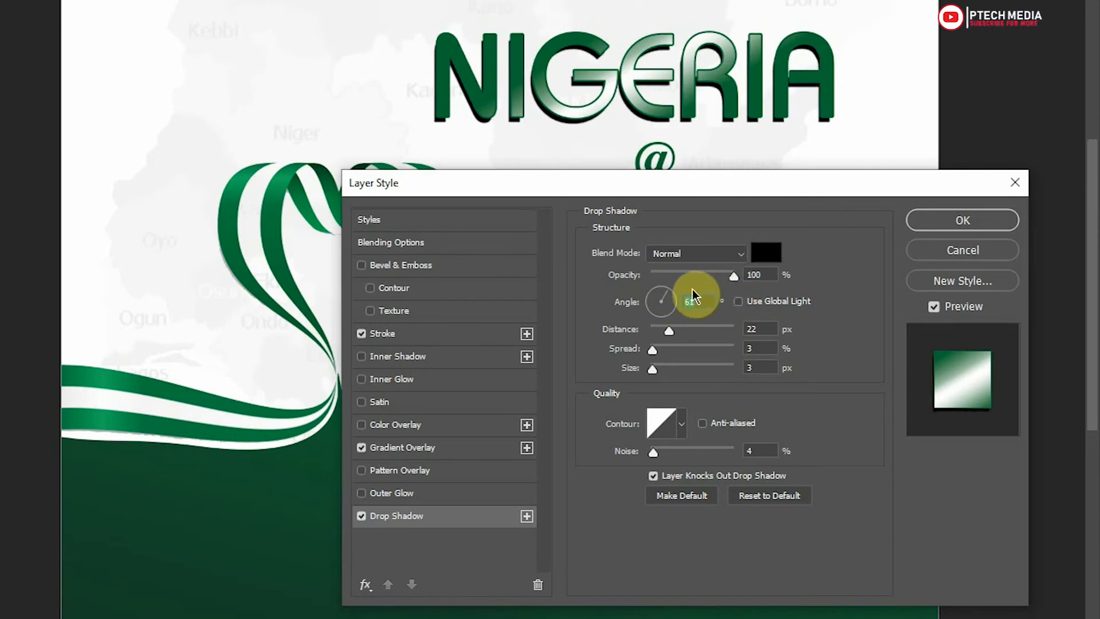
mouse_move(731, 275)
mouse_down()
mouse_move(697, 274)
mouse_move(713, 274)
mouse_up()
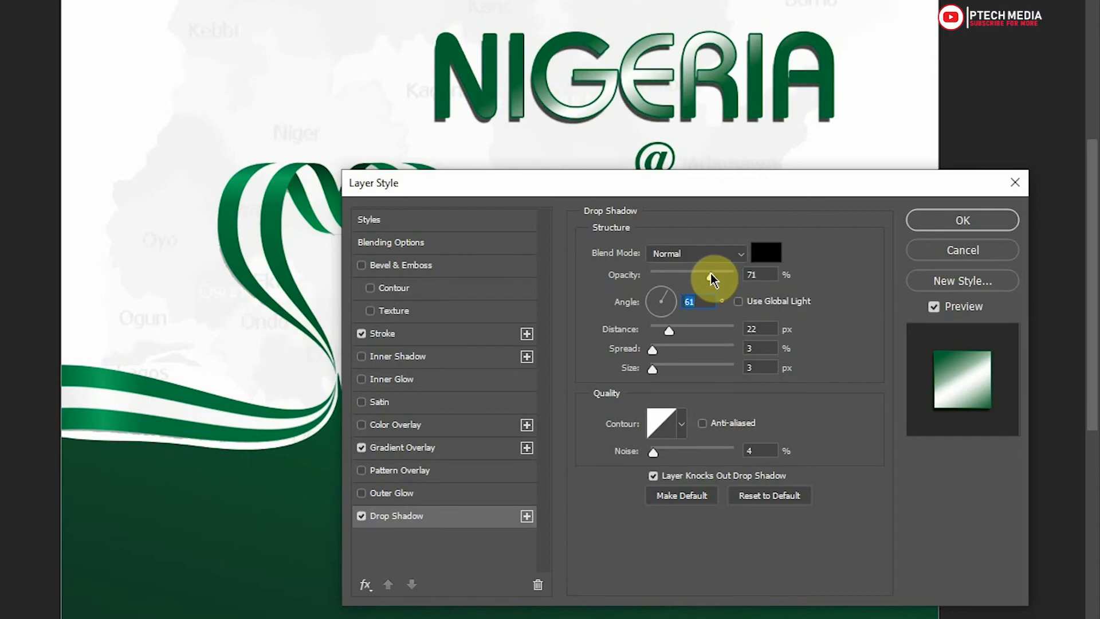
click(943, 220)
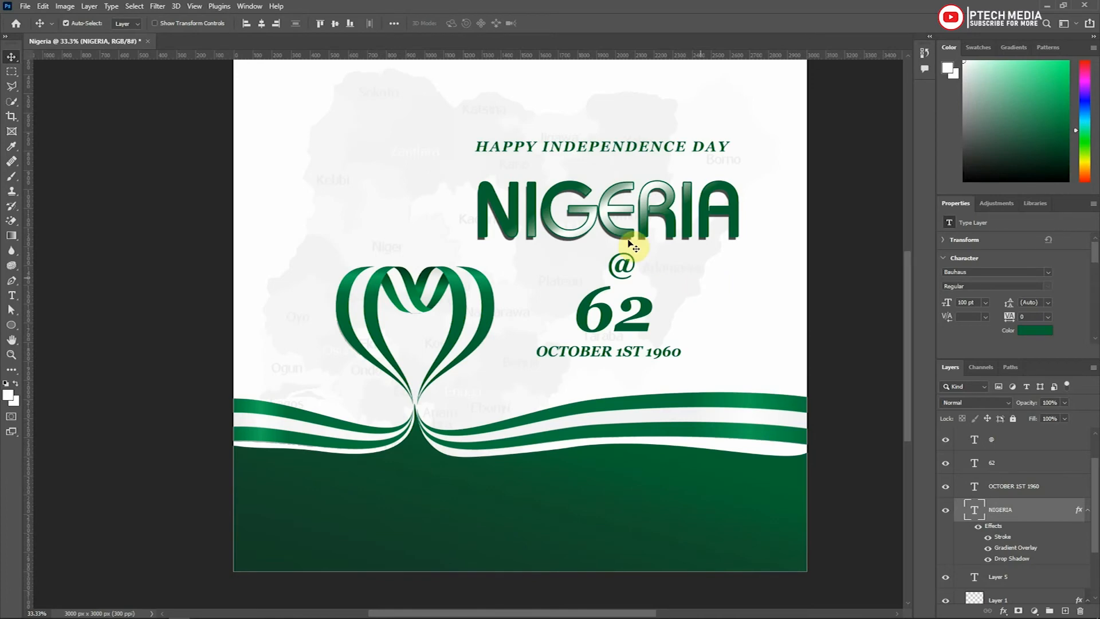
Step: Move HAPPY INDEPENDENCE DAY down close above NIGERIA, and shift the @, the 62 and the date to center them beneath it
drag(590, 152, 598, 176)
mouse_move(628, 265)
mouse_down()
mouse_move(601, 252)
mouse_move(614, 261)
mouse_up()
click(604, 323)
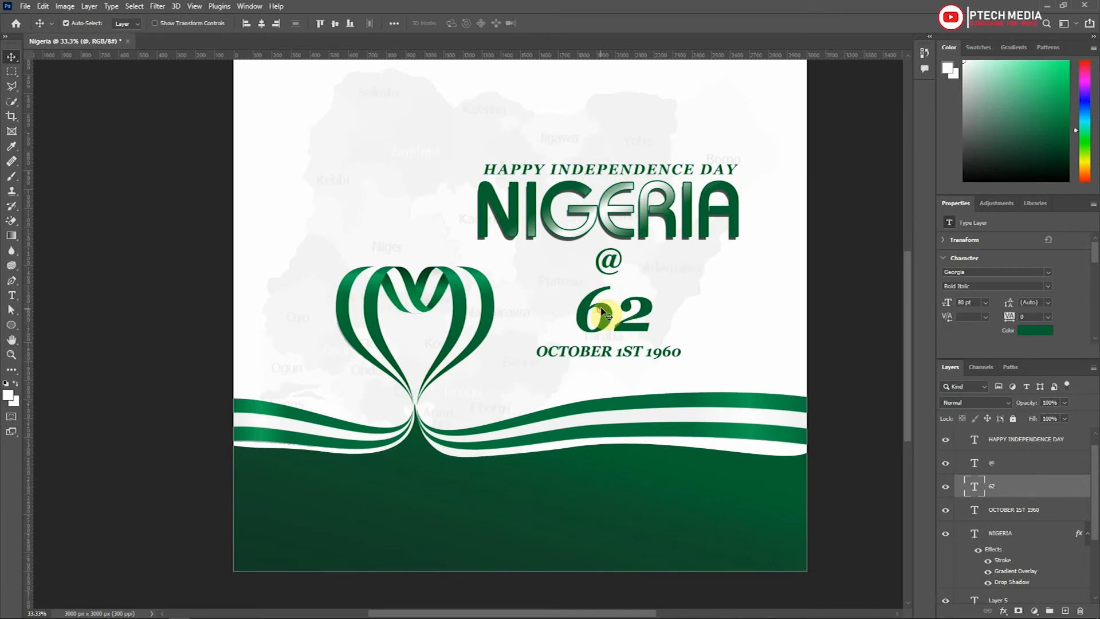
drag(640, 309, 635, 309)
drag(597, 363, 598, 363)
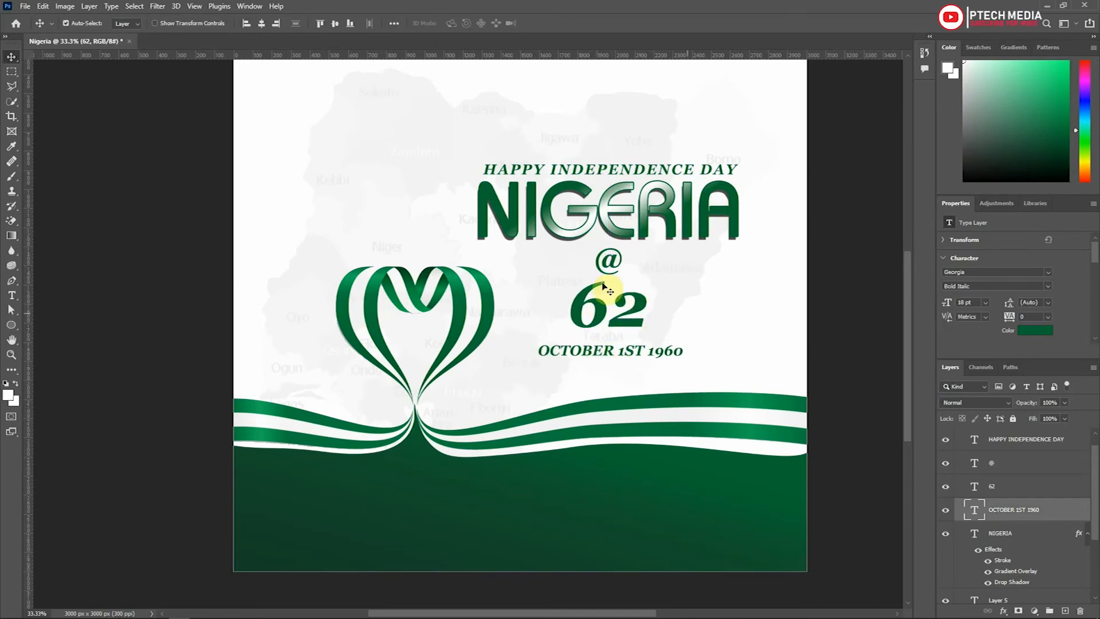
Step: Set the tracking of the HAPPY INDEPENDENCE DAY text to 70
click(612, 182)
click(1005, 317)
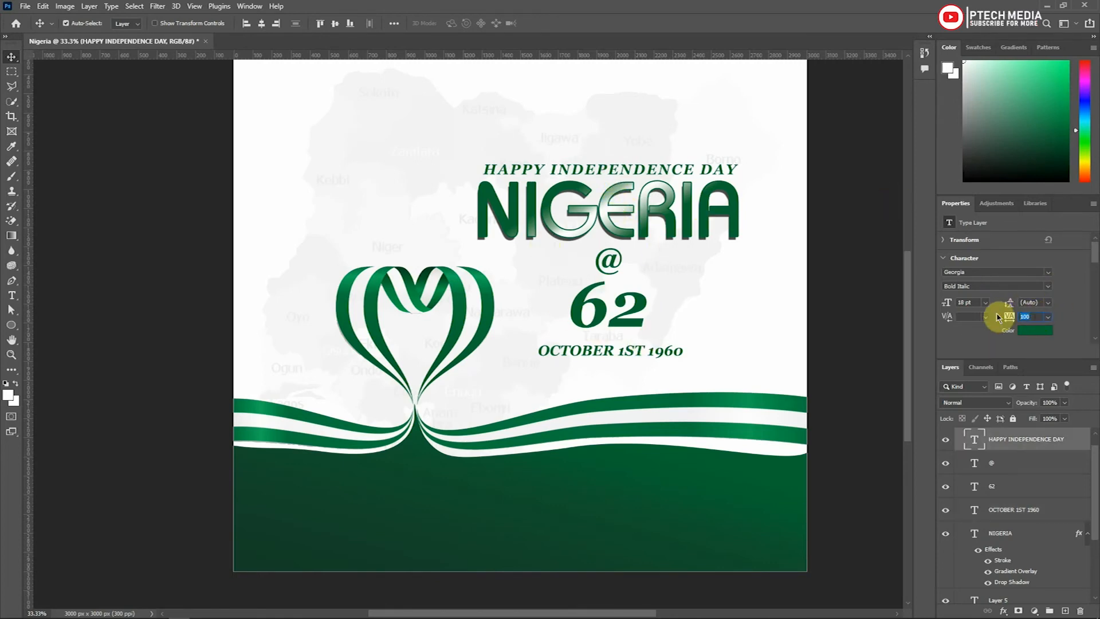
key(Return)
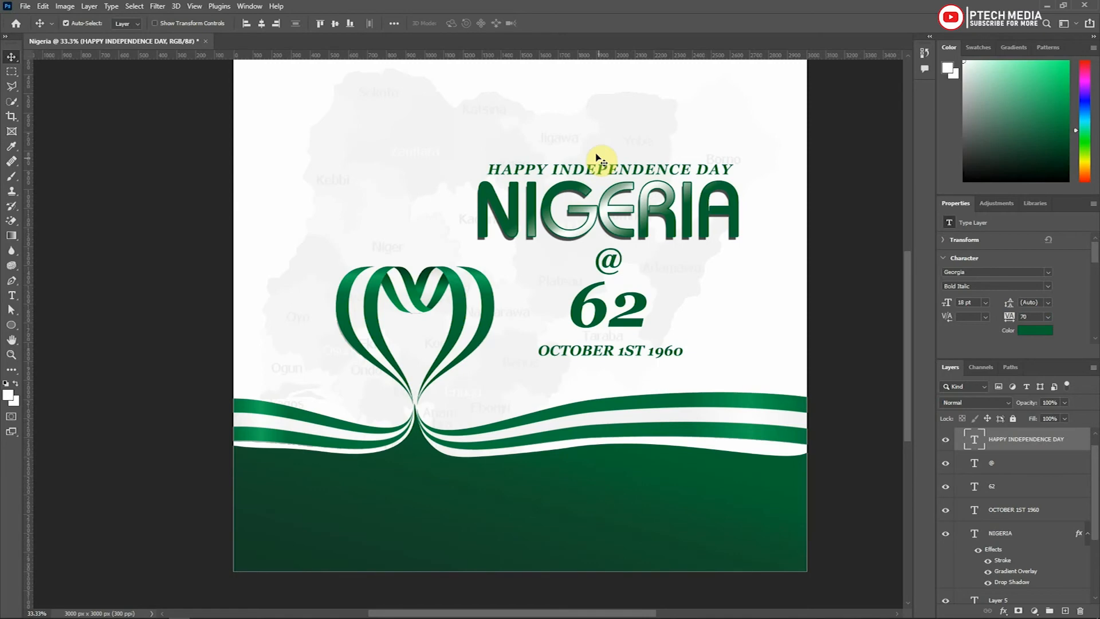
Step: Place the Nigerian coat of arms image from the Nigeria folder, scaled to about 11%, to the left of the NIGERIA text
key(alt+Tab)
key(Tab)
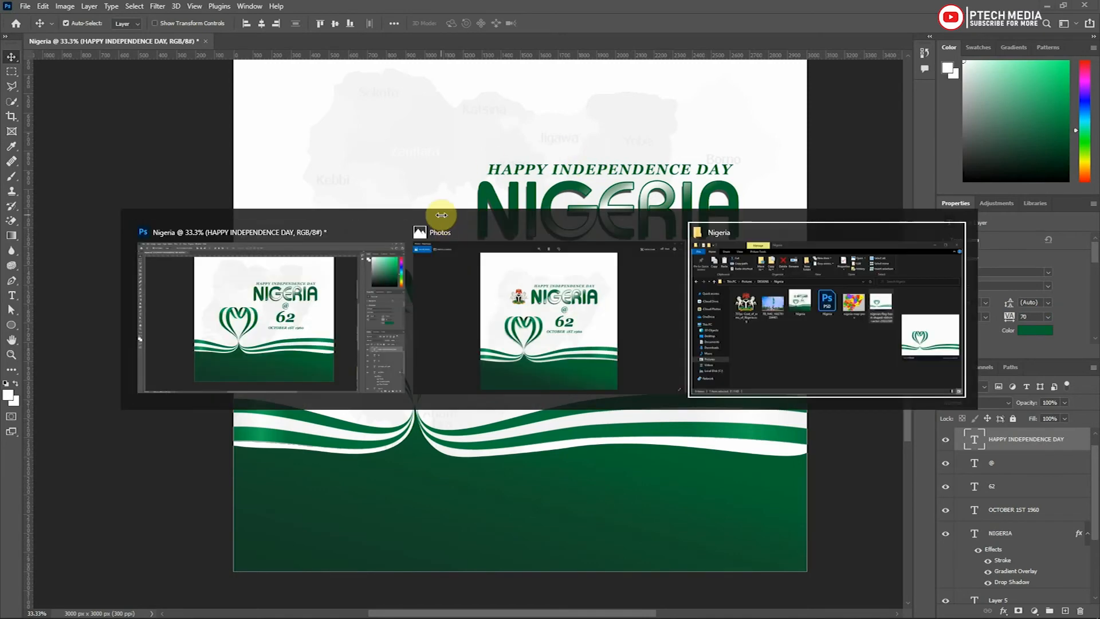
drag(510, 288, 357, 209)
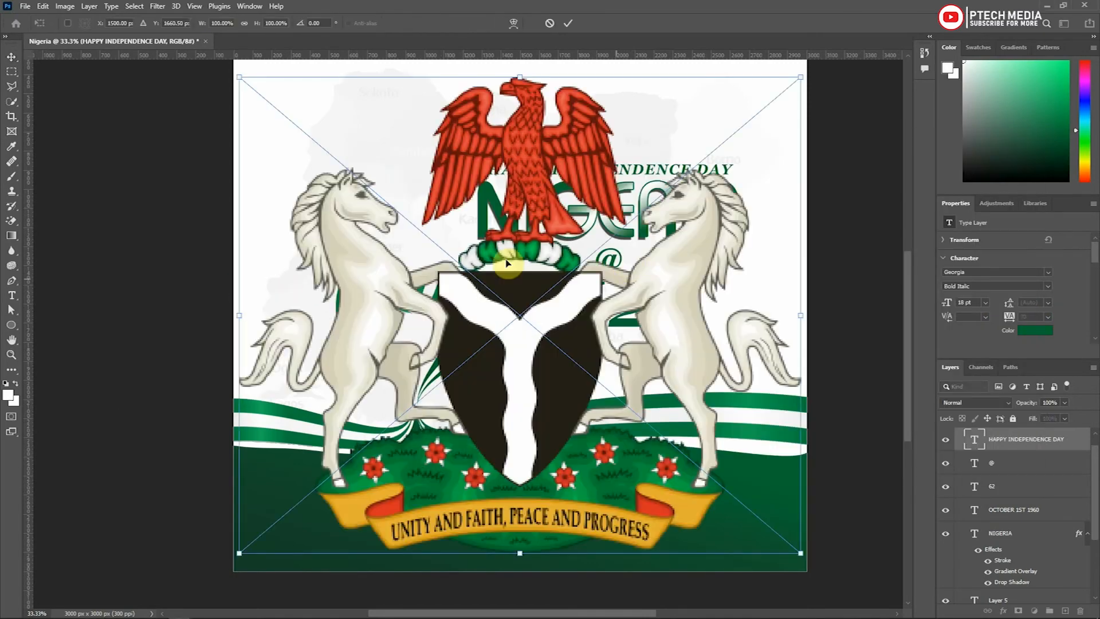
drag(798, 75, 551, 288)
drag(530, 329, 441, 221)
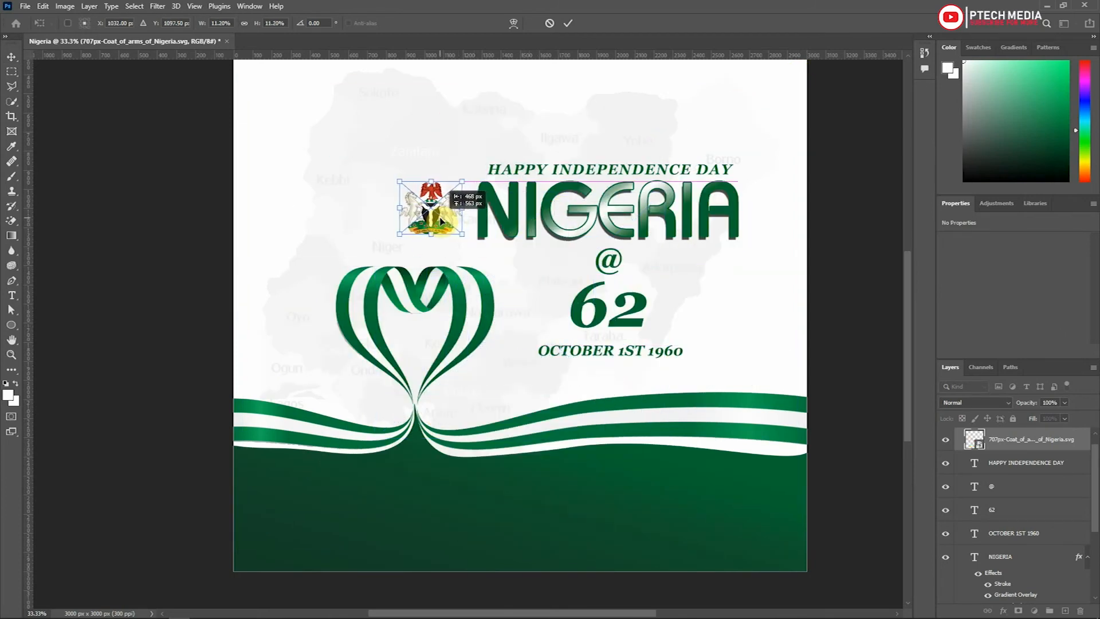
key(Return)
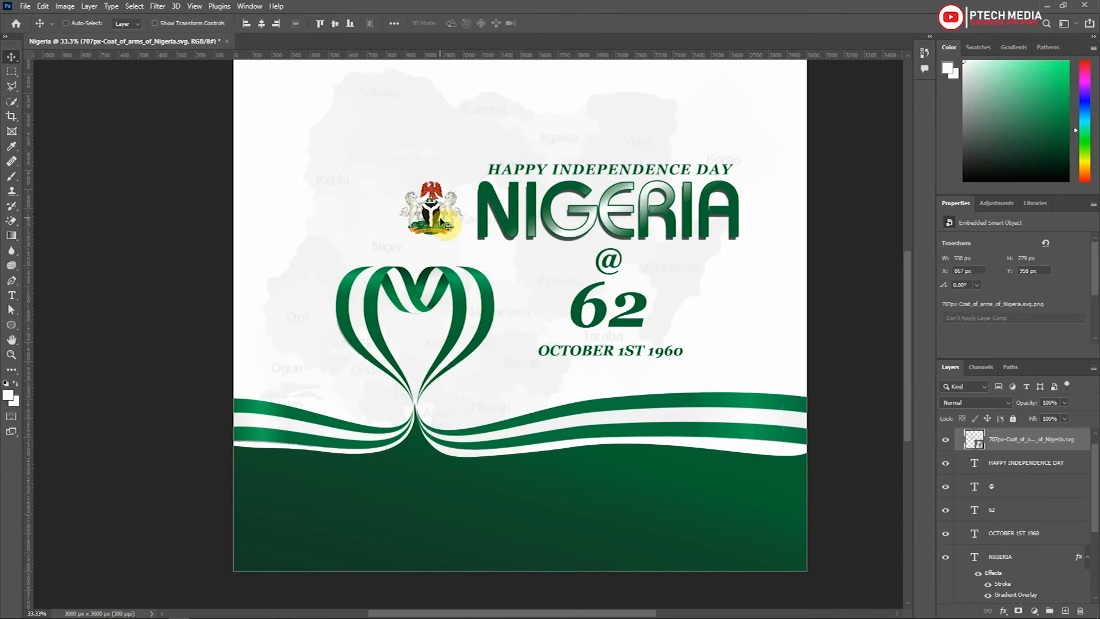
Step: Enlarge the coat of arms to about 418 × 353 px beside the NIGERIA text
key(ctrl+t)
drag(464, 233, 422, 219)
key(Return)
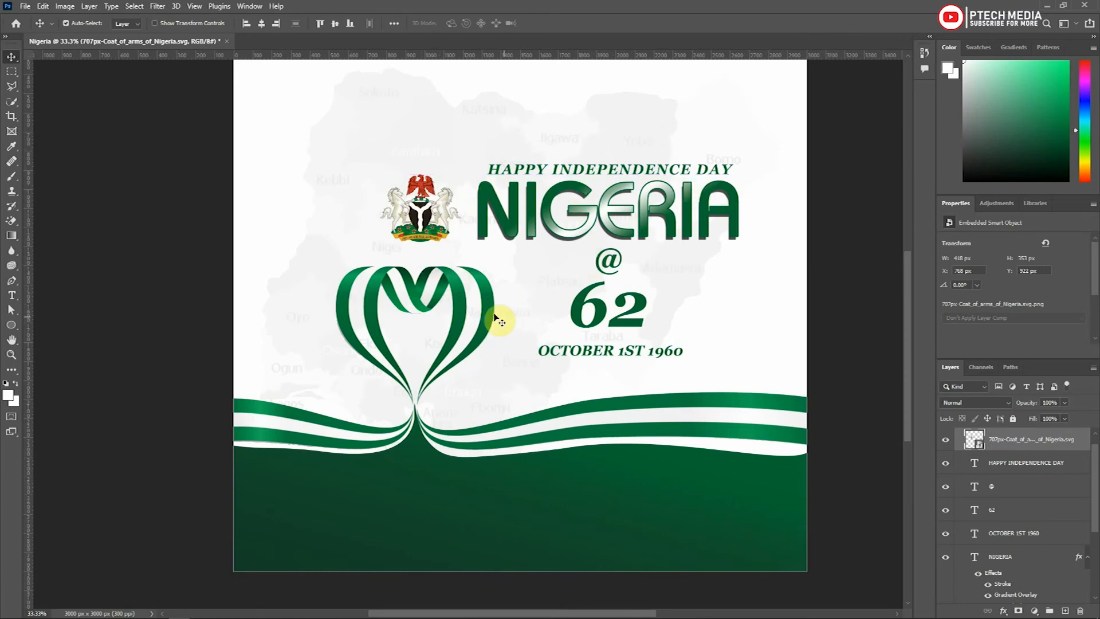
Step: Add a Drop Shadow layer style to the heart-shaped flag ribbon layer
scroll(1019, 527, down, 3)
right_click(1031, 567)
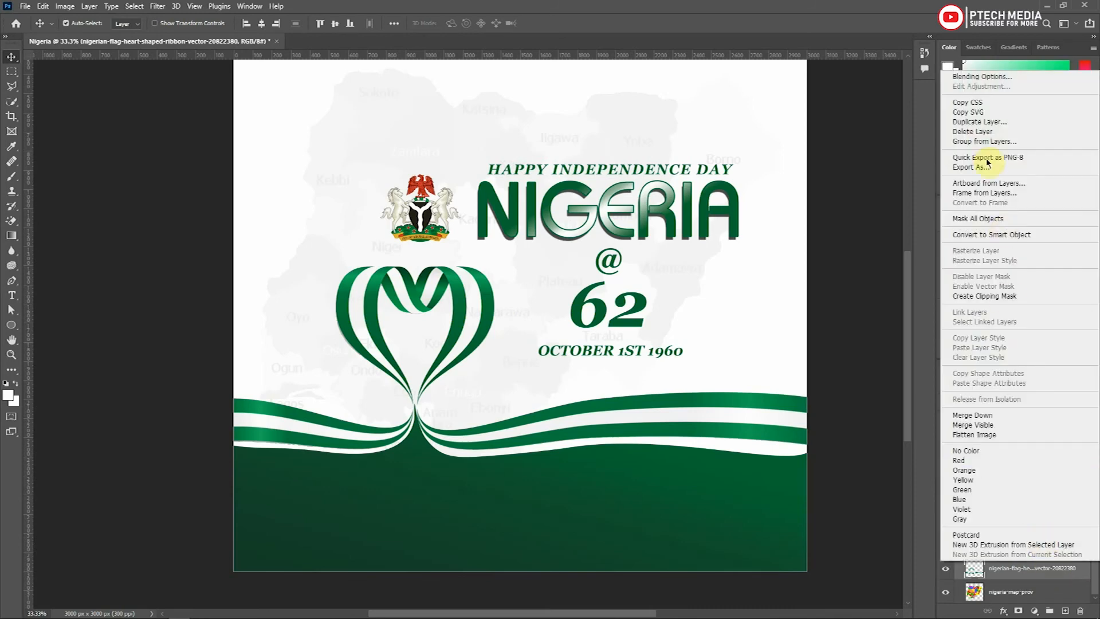
click(964, 78)
drag(667, 272, 780, 264)
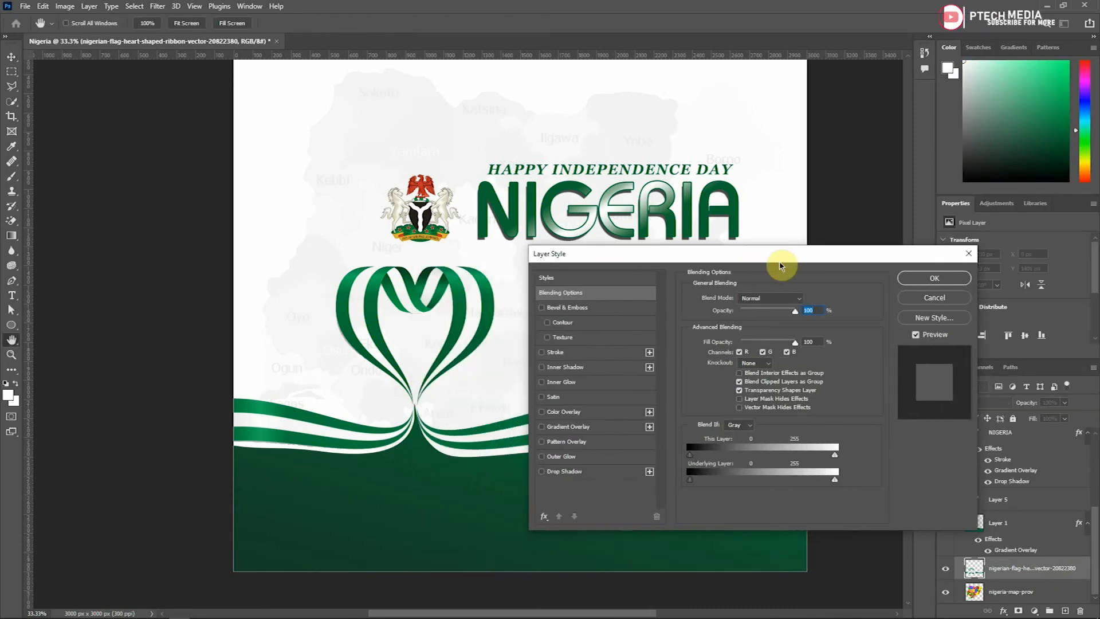
click(602, 471)
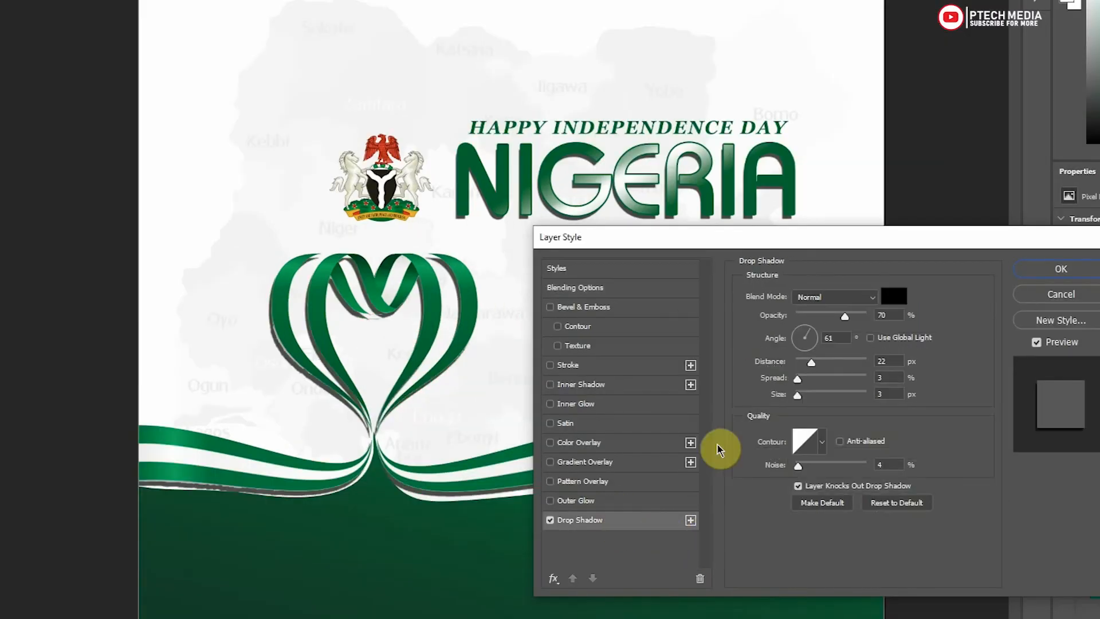
Step: Set the flag ribbon's drop shadow to 10% opacity and an 80° angle
drag(844, 316, 804, 319)
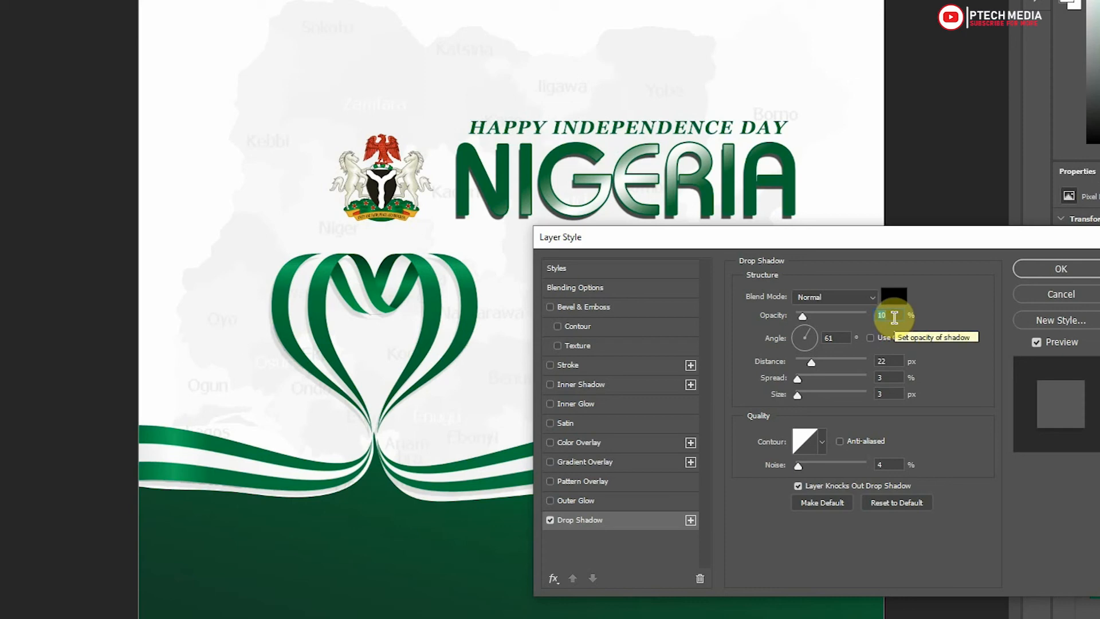
text(20)
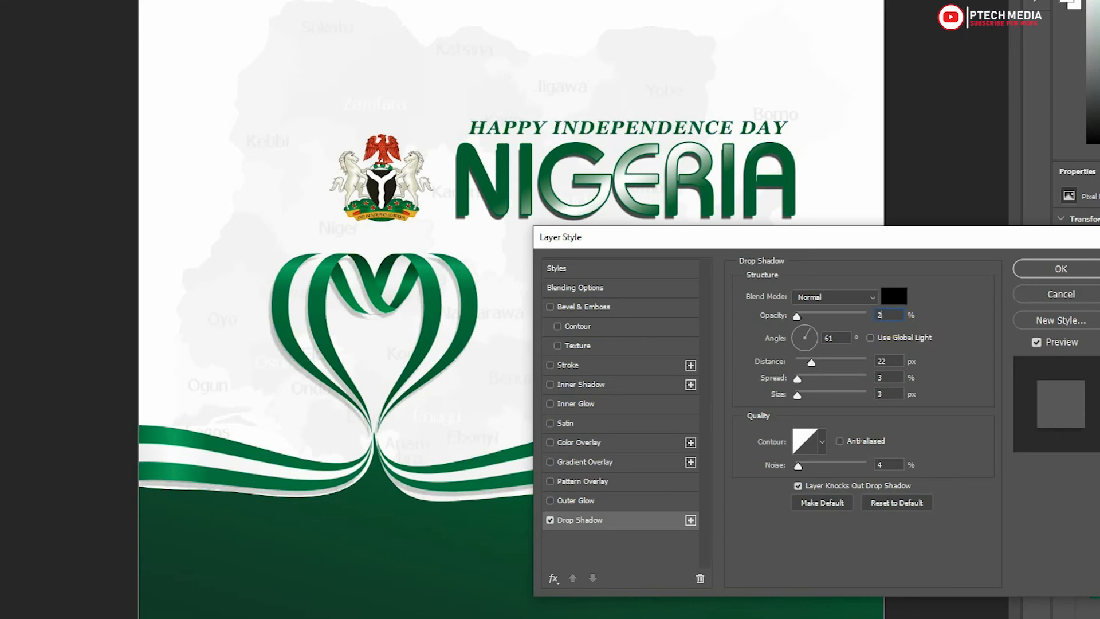
key(BackSpace)
text(10)
text(80)
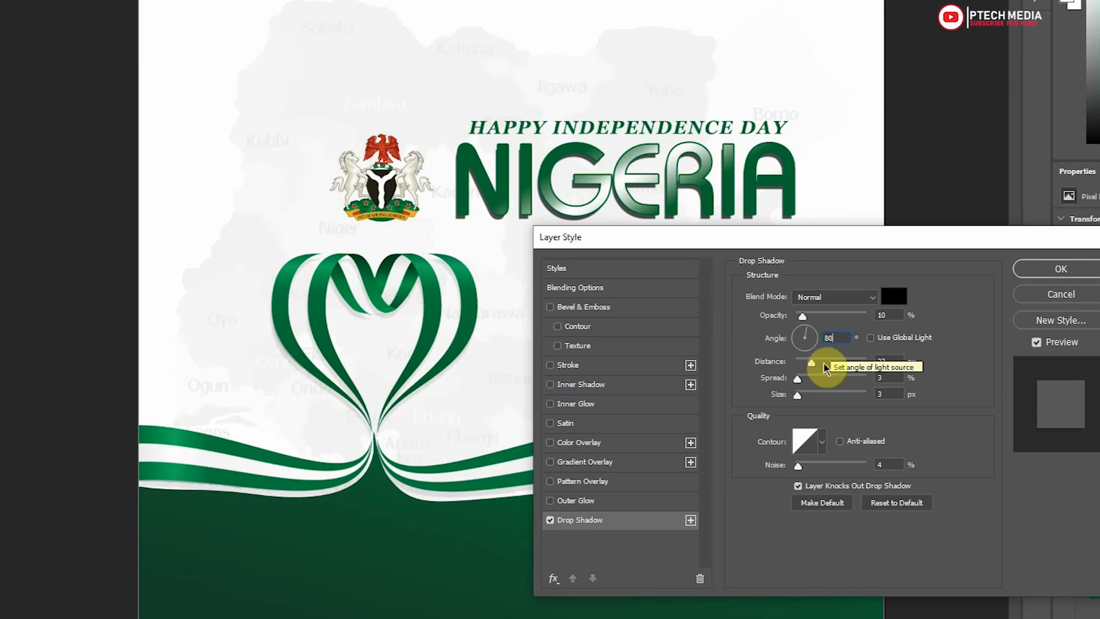
Step: Apply the ribbon's drop shadow and move the starting colour stop of the green shape's Gradient Overlay to location 14%
click(1061, 269)
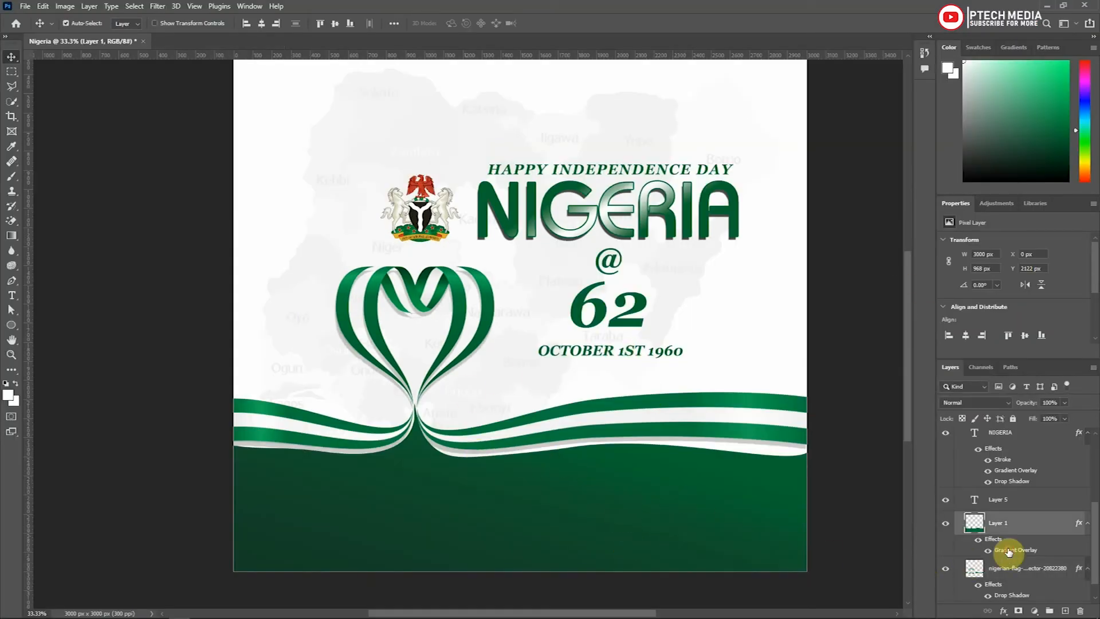
double_click(1009, 552)
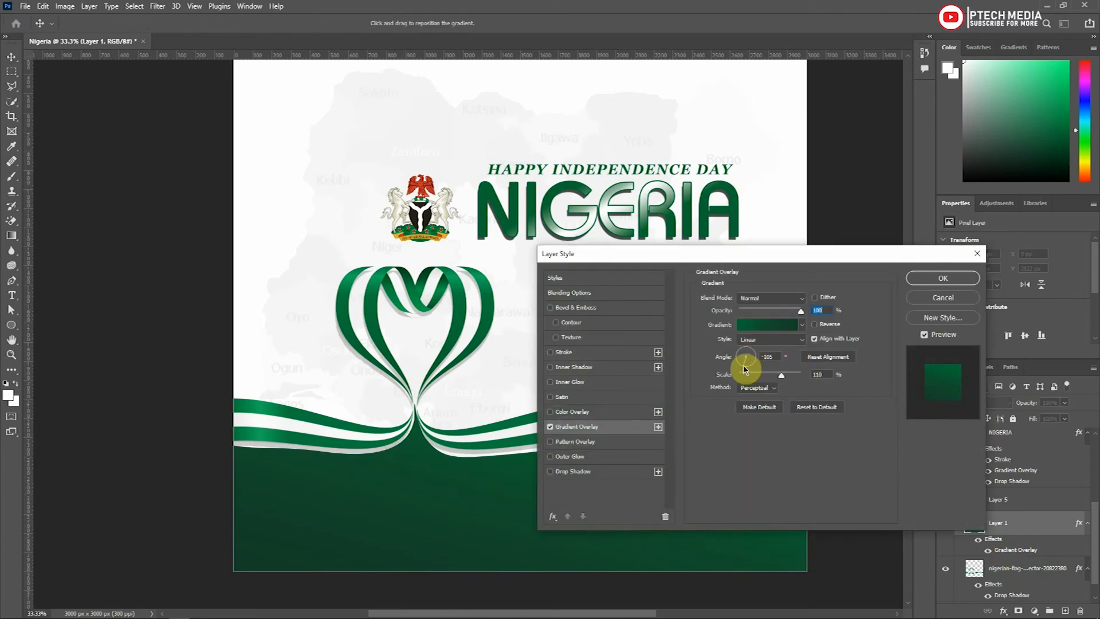
click(764, 327)
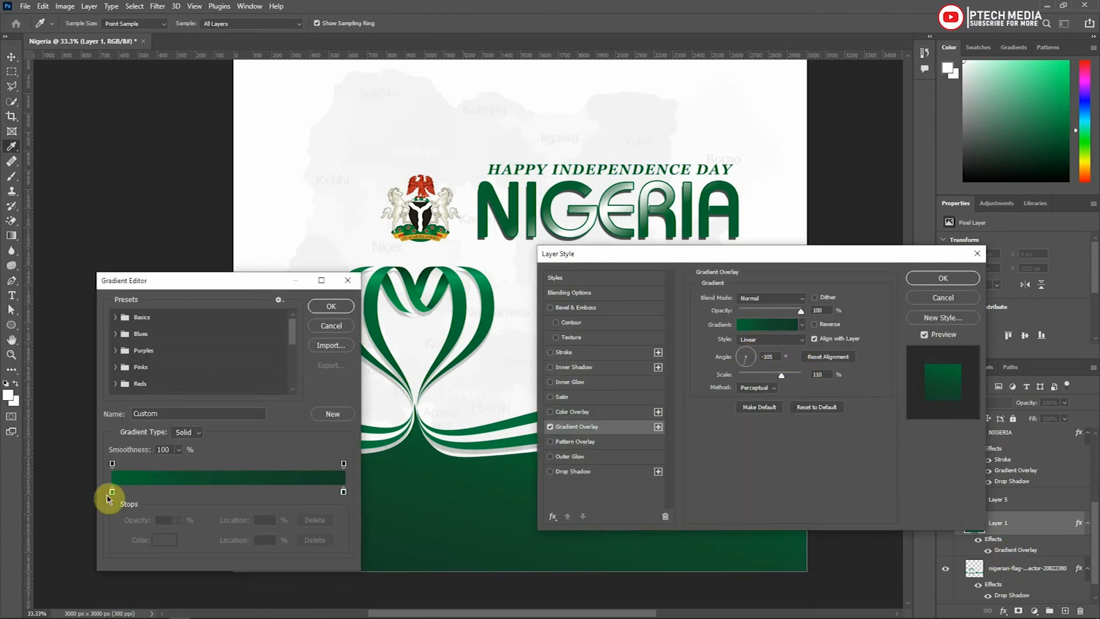
click(146, 490)
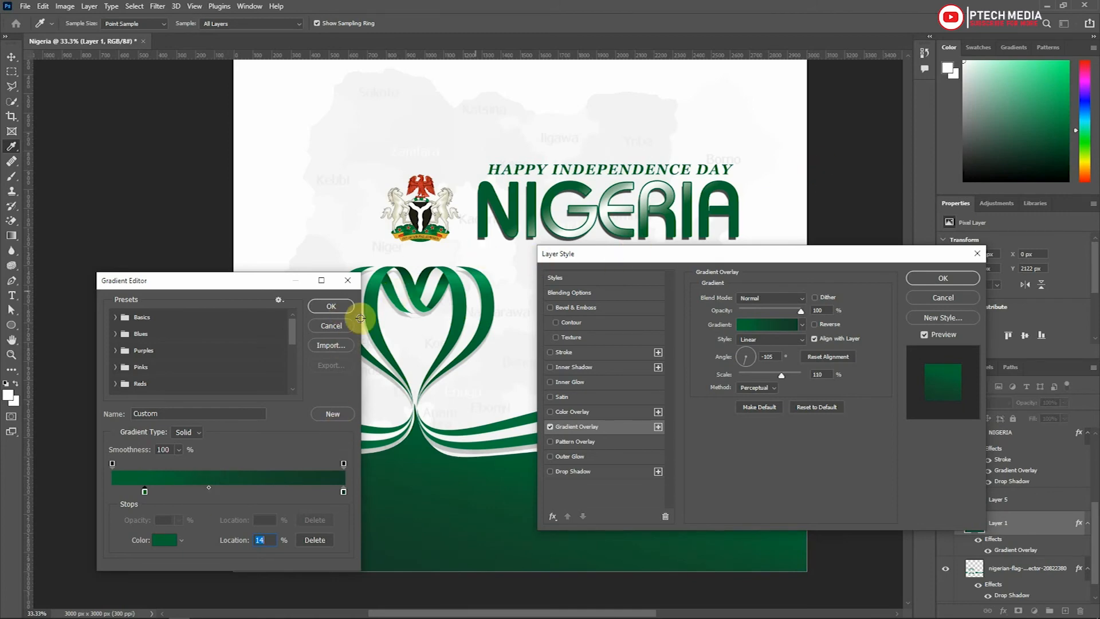
click(331, 306)
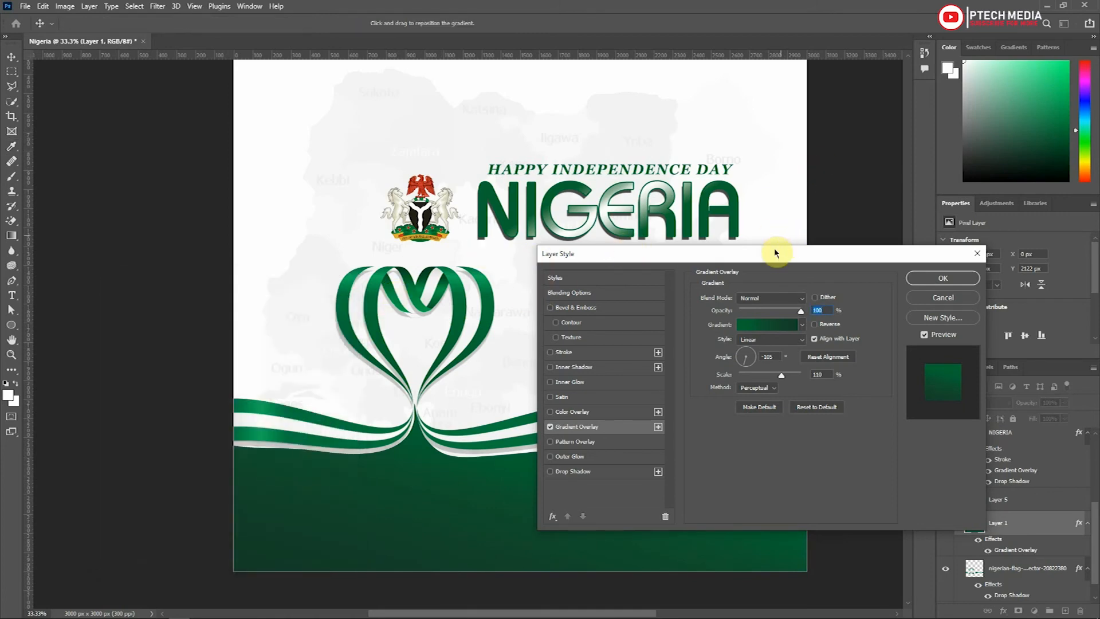
drag(775, 249, 940, 163)
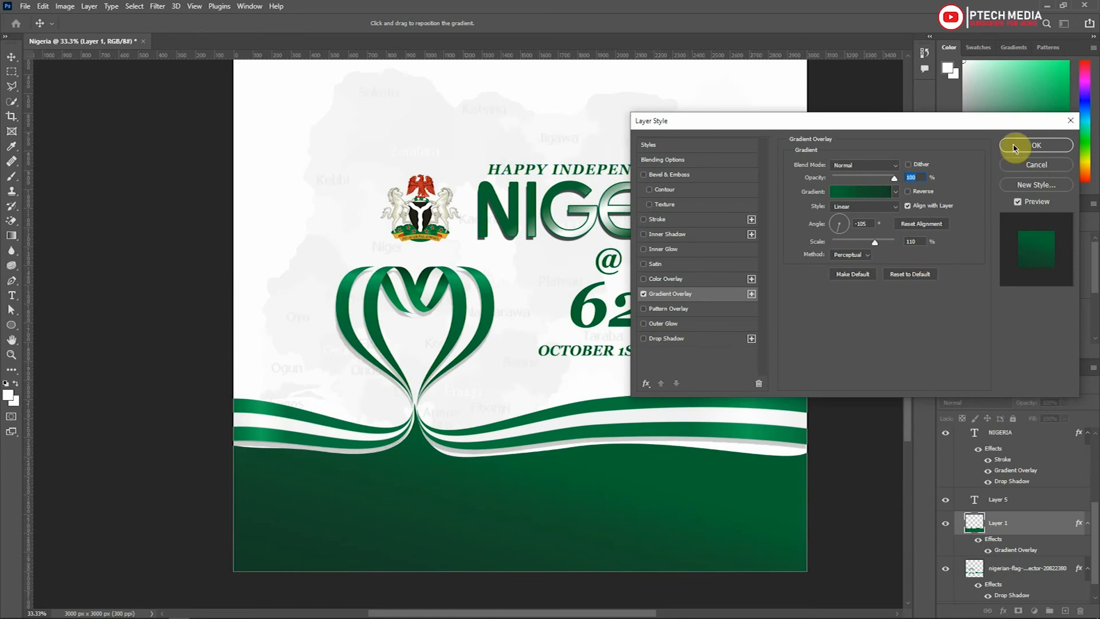
click(1015, 146)
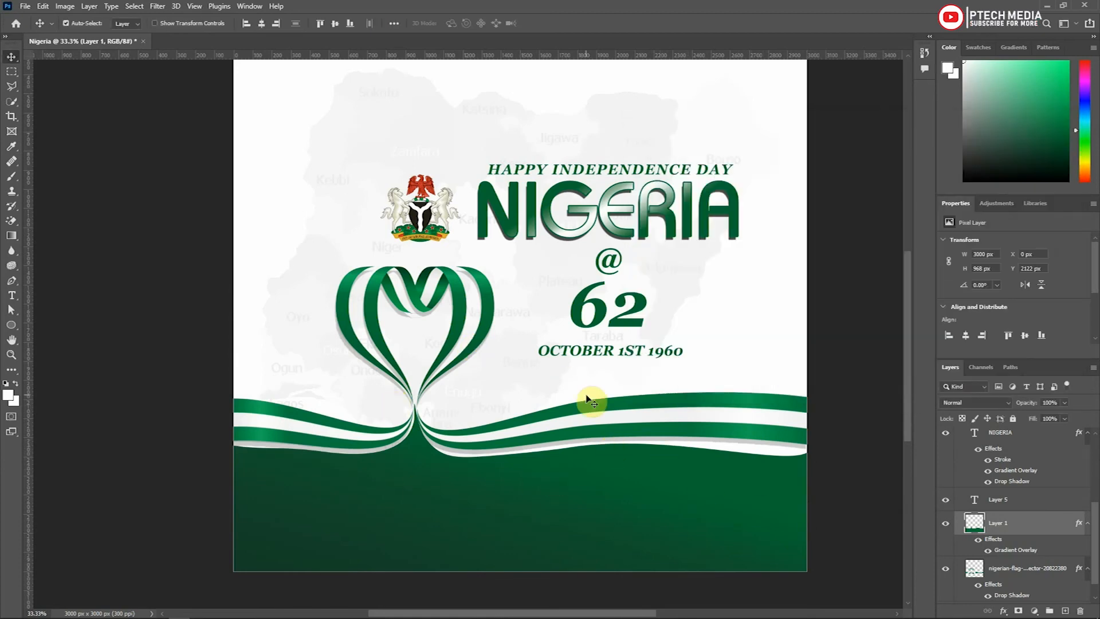
Step: Close the Properties, Adjustments and Libraries panels to give the layer list more room
scroll(1052, 534, down, 1)
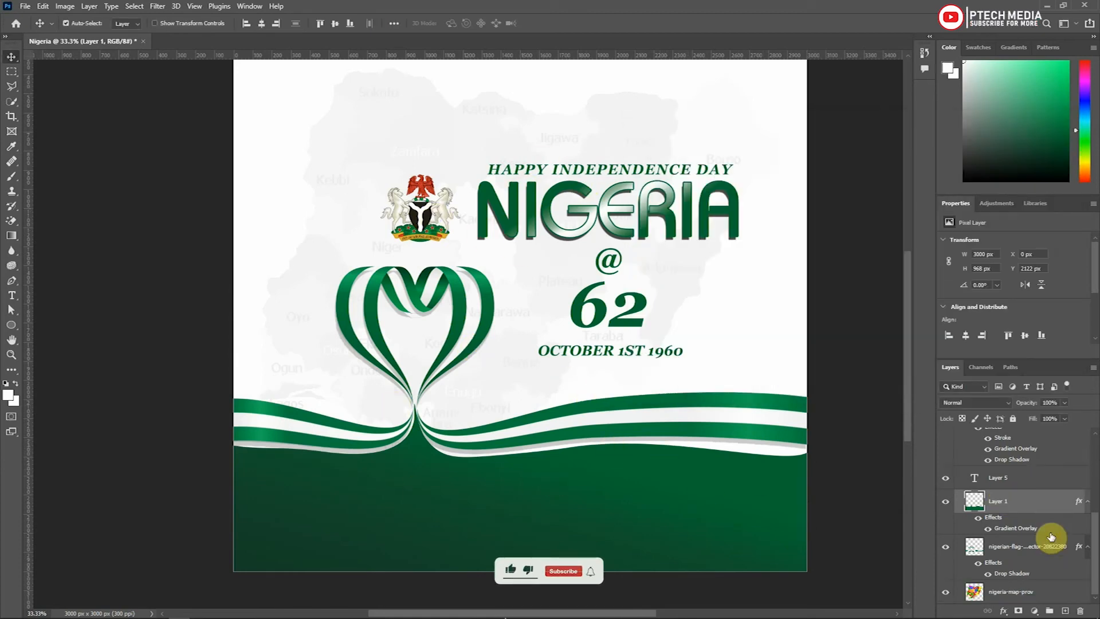
scroll(1052, 537, up, 4)
click(1051, 506)
right_click(1065, 203)
click(1033, 210)
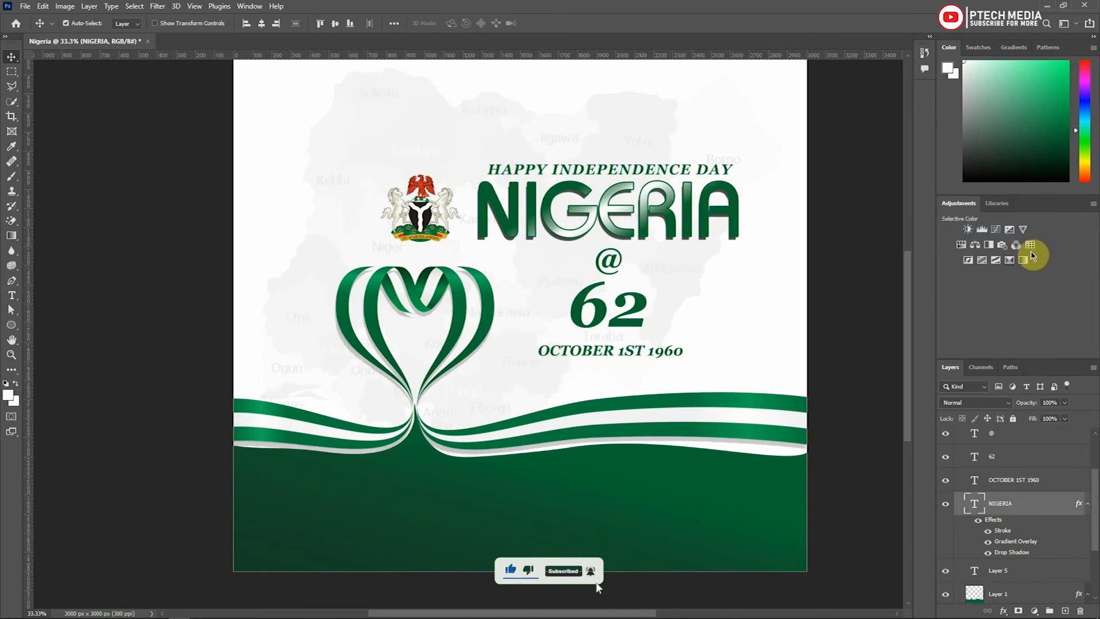
right_click(982, 203)
click(1012, 225)
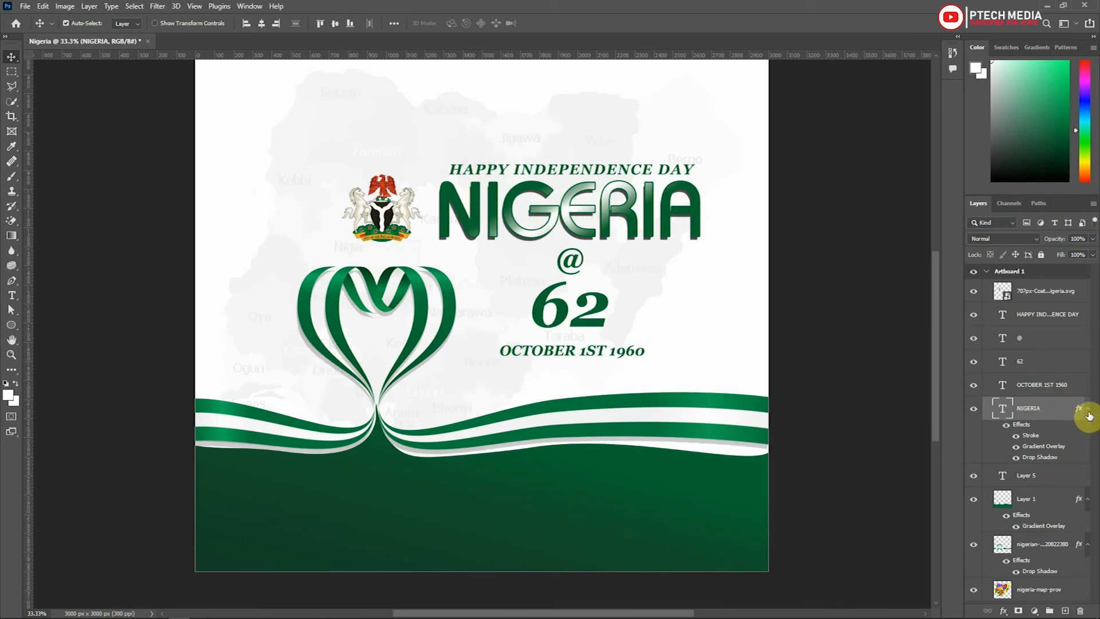
Step: Move the coat of arms and the five text layers from HAPPY INDEPENDENCE DAY through NIGERIA together, up and slightly left
shift+click(1066, 296)
drag(630, 224, 601, 201)
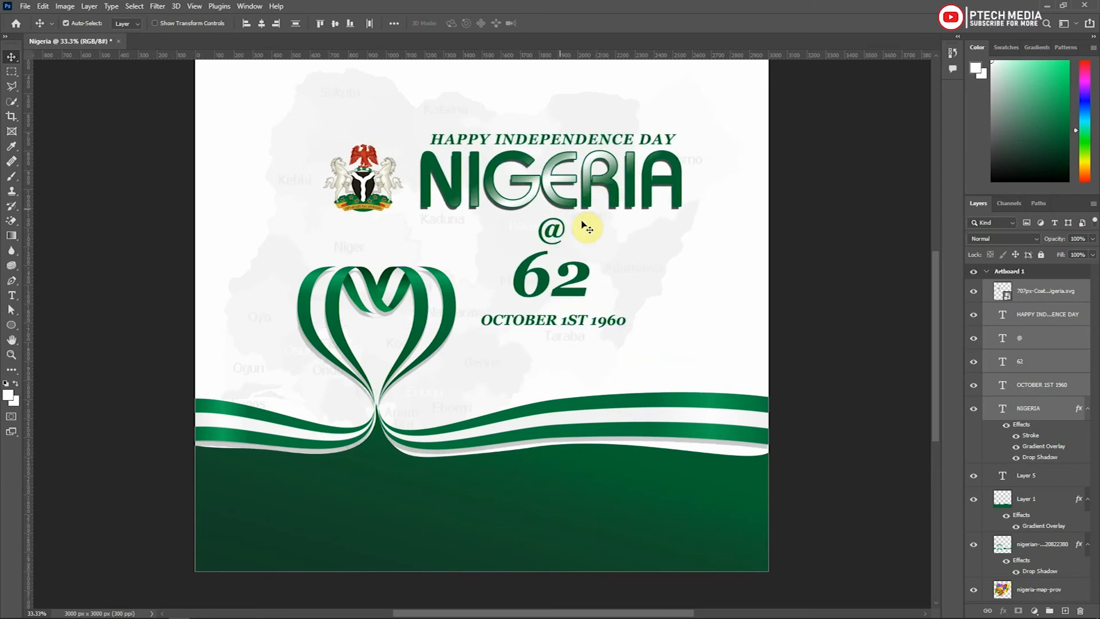
Step: Set the font size of the NIGERIA text to 110 pt
click(561, 205)
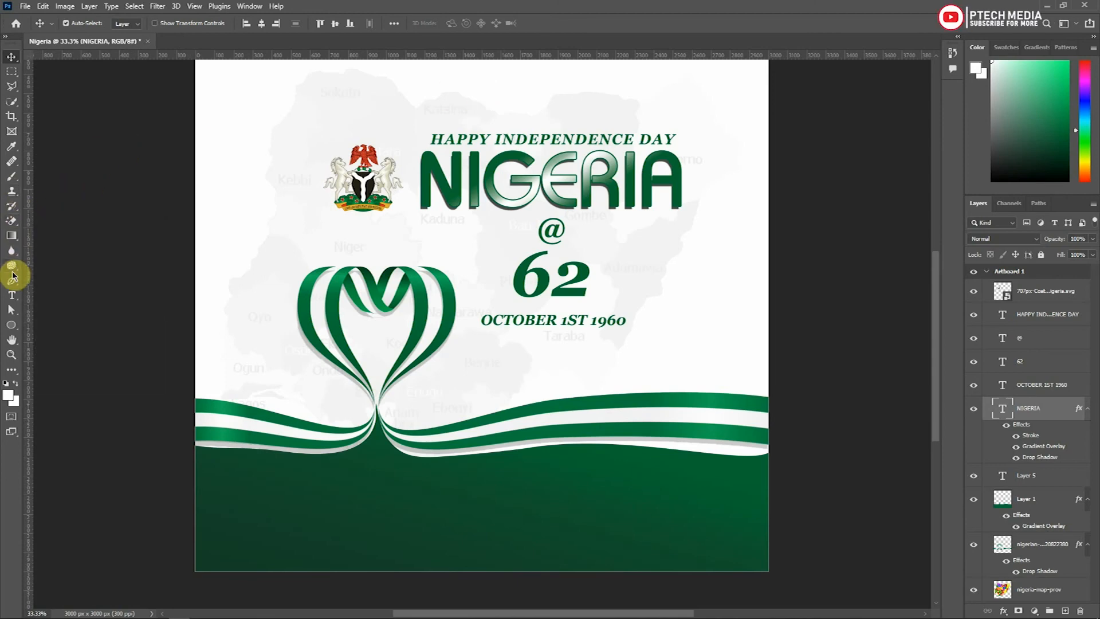
click(12, 298)
click(290, 22)
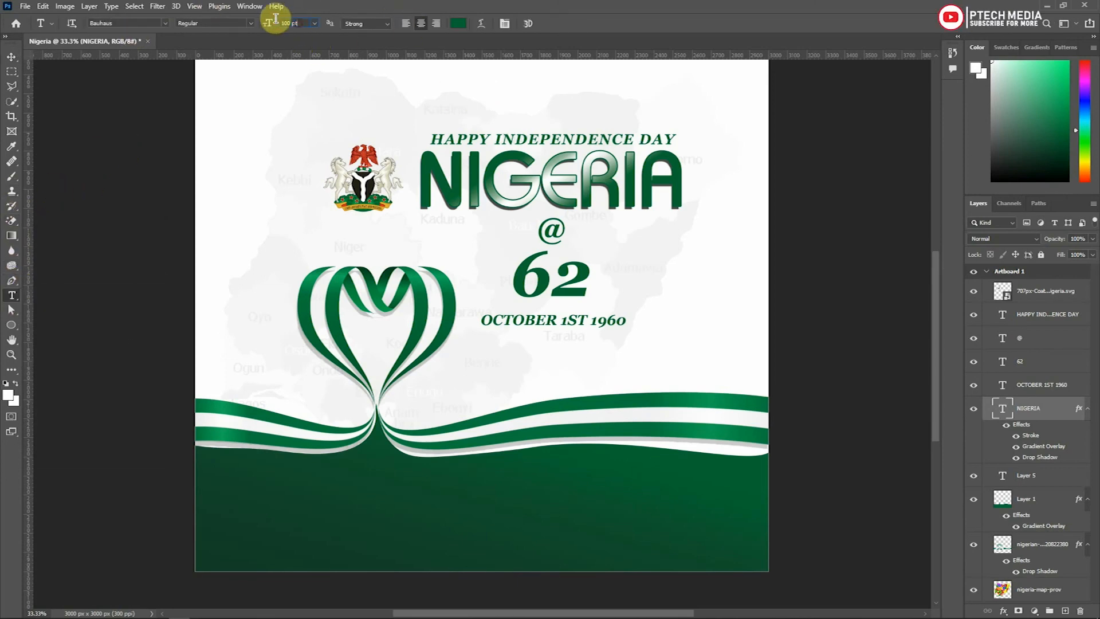
key(Return)
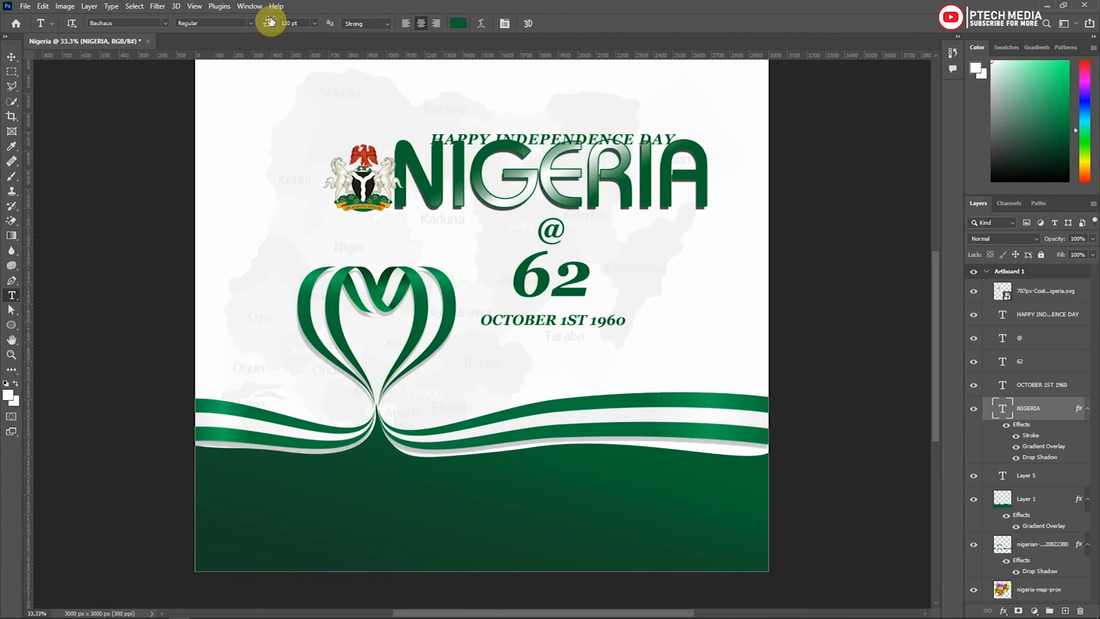
click(265, 22)
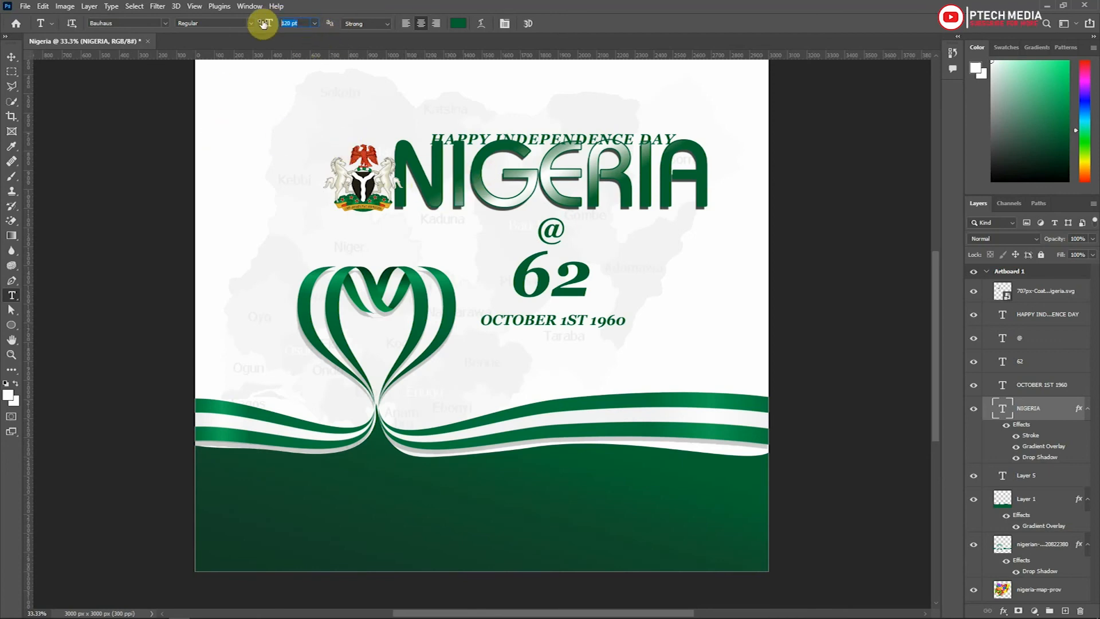
key(Return)
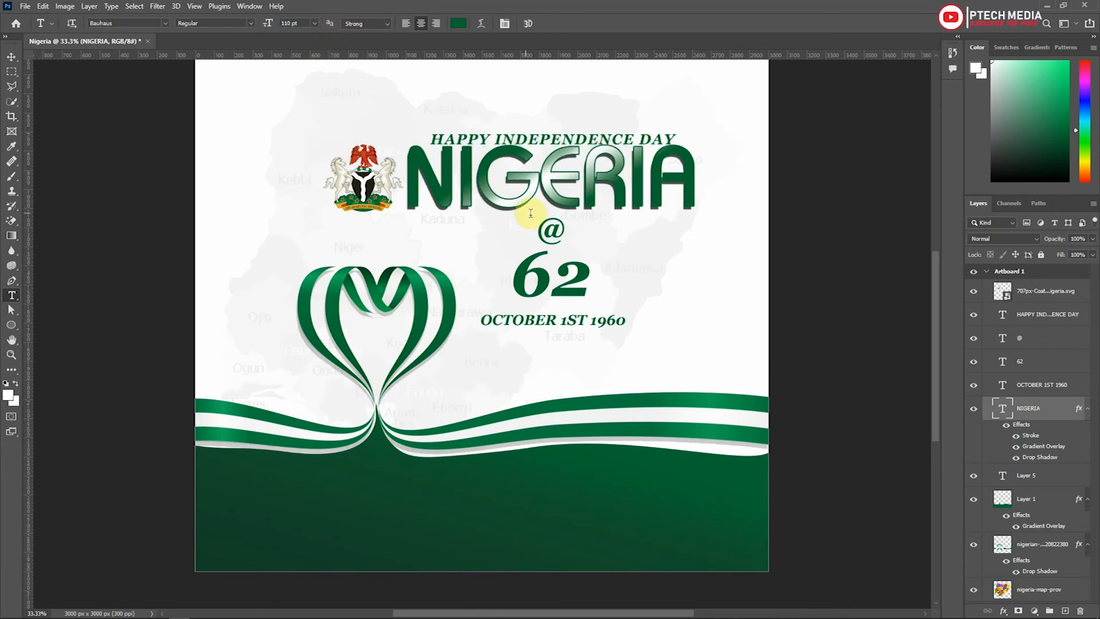
Step: Reposition the enlarged NIGERIA text, coat of arms, HAPPY INDEPENDENCE DAY, @, 62 and OCTOBER 1ST 1960 into a balanced, evenly spaced layout
key(v)
drag(532, 194, 531, 204)
drag(605, 185, 618, 184)
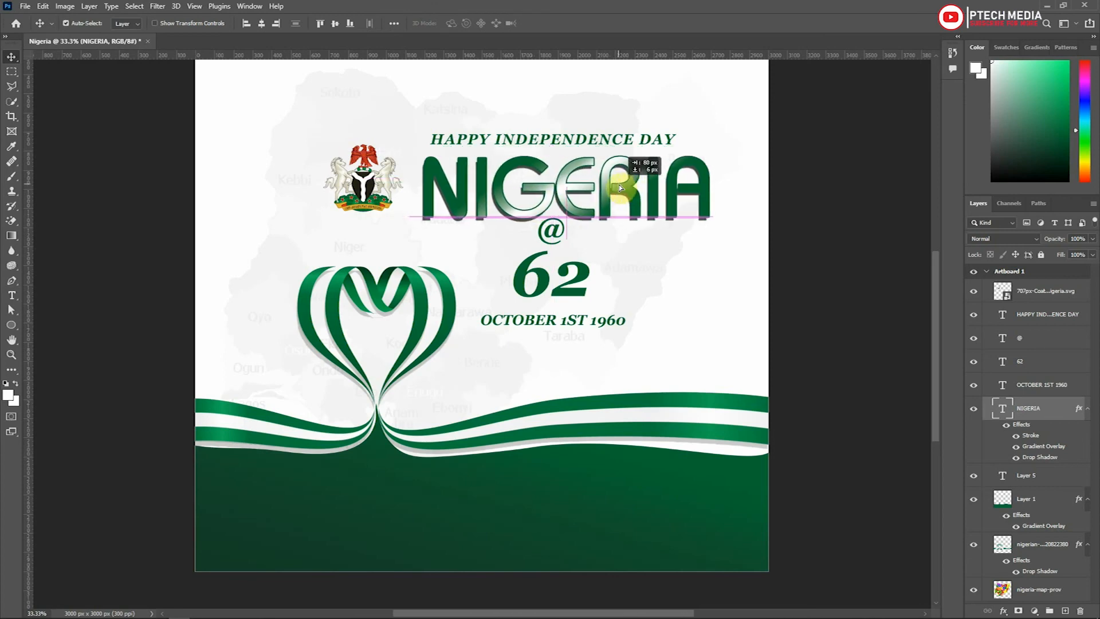
drag(371, 180, 371, 185)
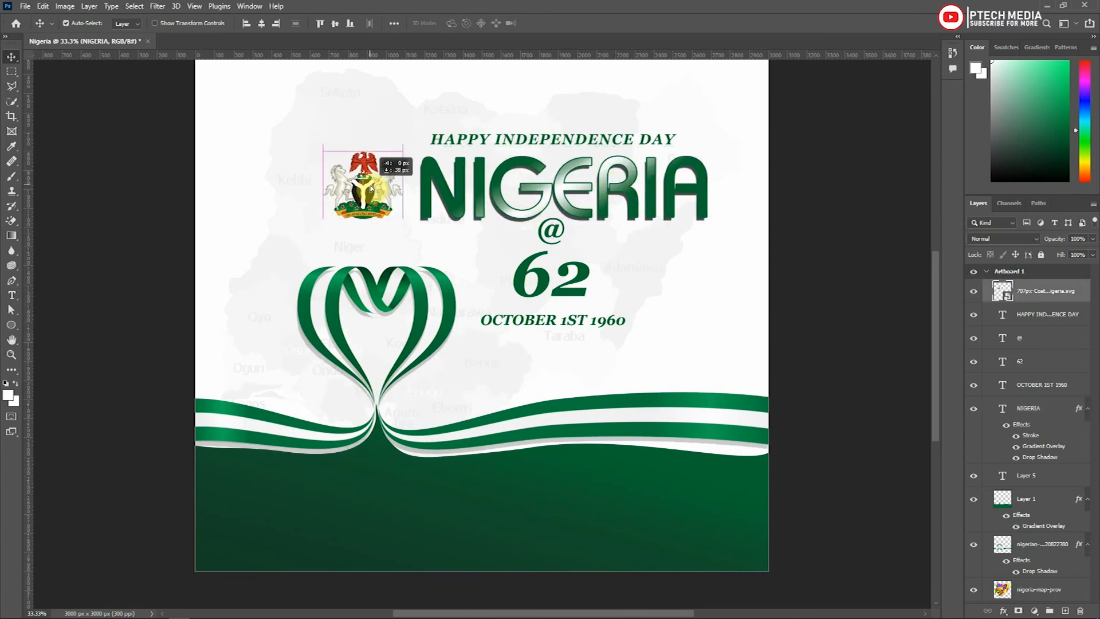
drag(562, 142, 573, 143)
drag(550, 232, 551, 244)
drag(555, 283, 554, 294)
drag(558, 320, 560, 326)
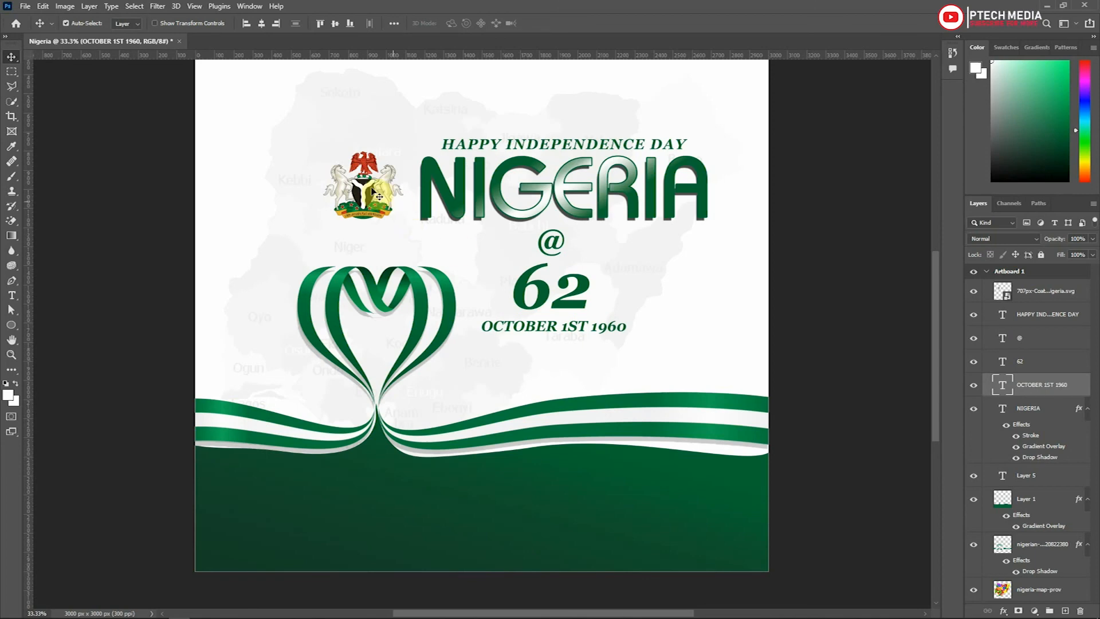
Step: Set up an Export As of the artboard in JPG format with Great quality
click(26, 6)
mouse_move(154, 183)
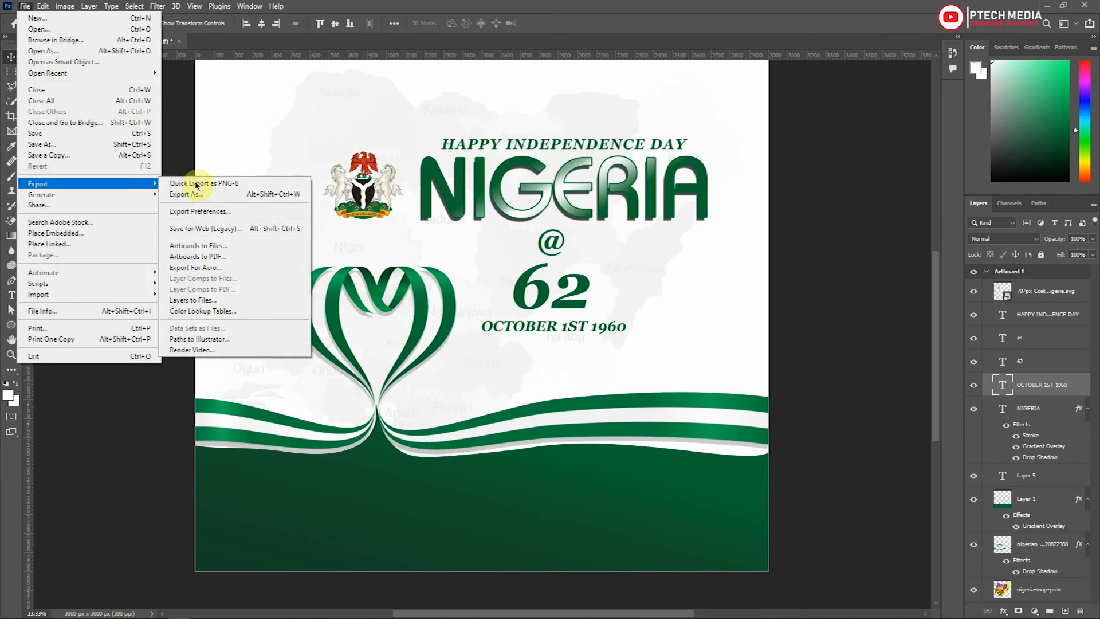
click(236, 195)
click(791, 113)
click(803, 246)
click(829, 94)
click(800, 135)
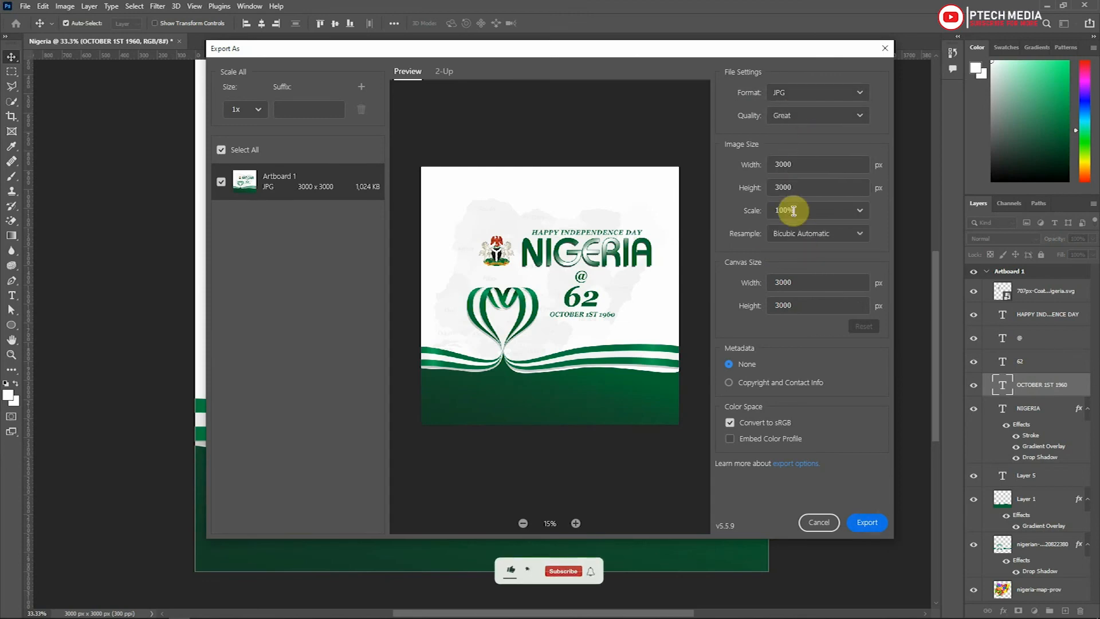
Step: Export the flyer to the Nigeria folder under the file name NIGERIA 62
click(867, 525)
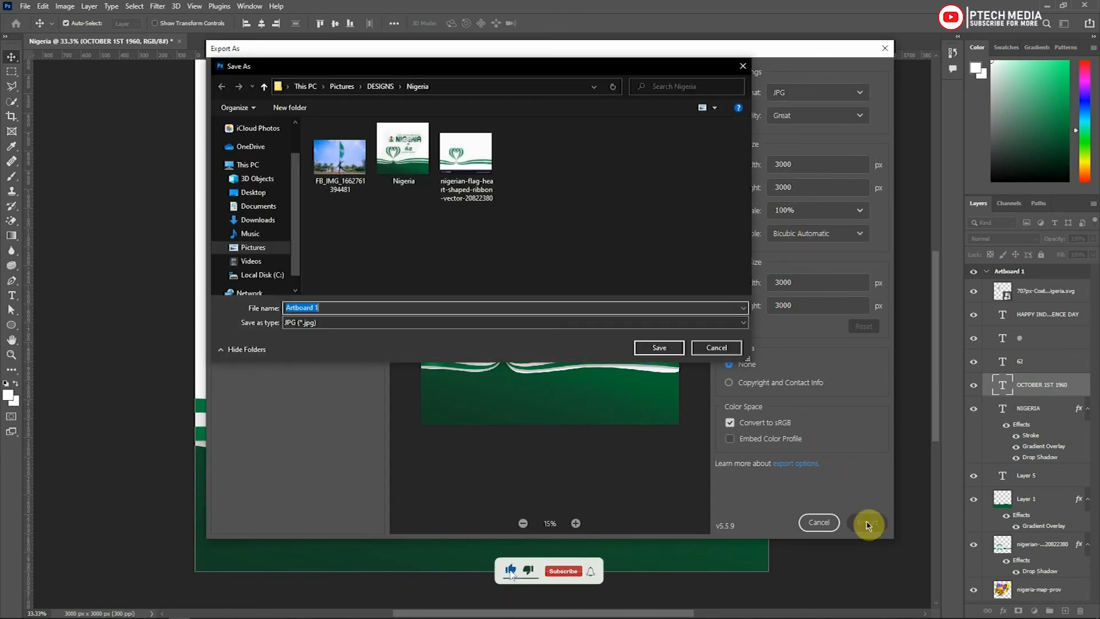
text(NIGERIA)
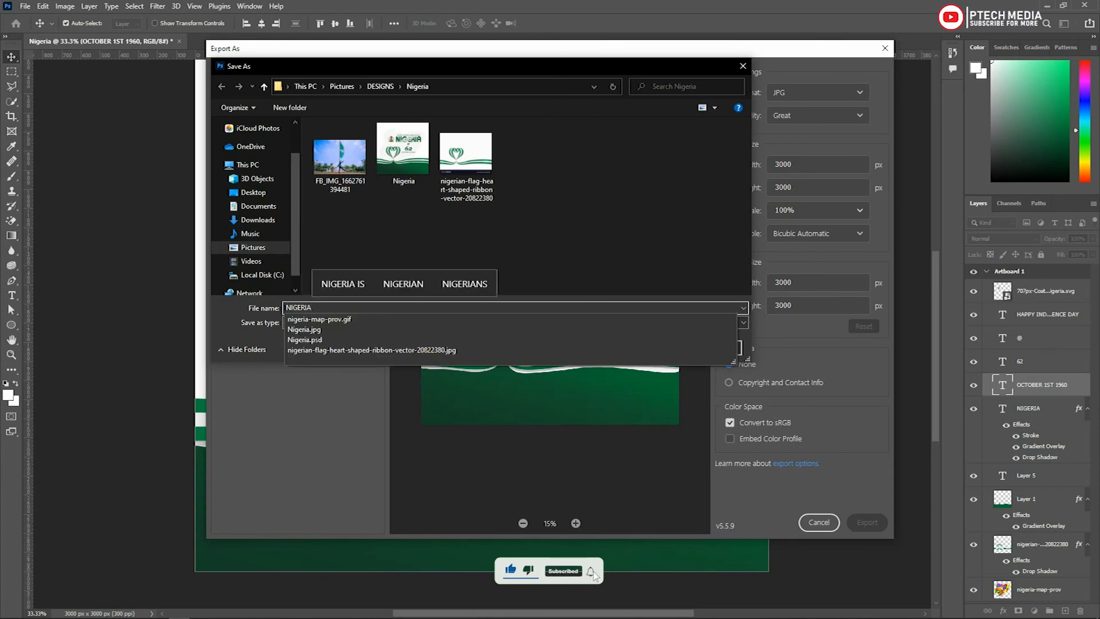
click(424, 363)
text(62)
click(660, 350)
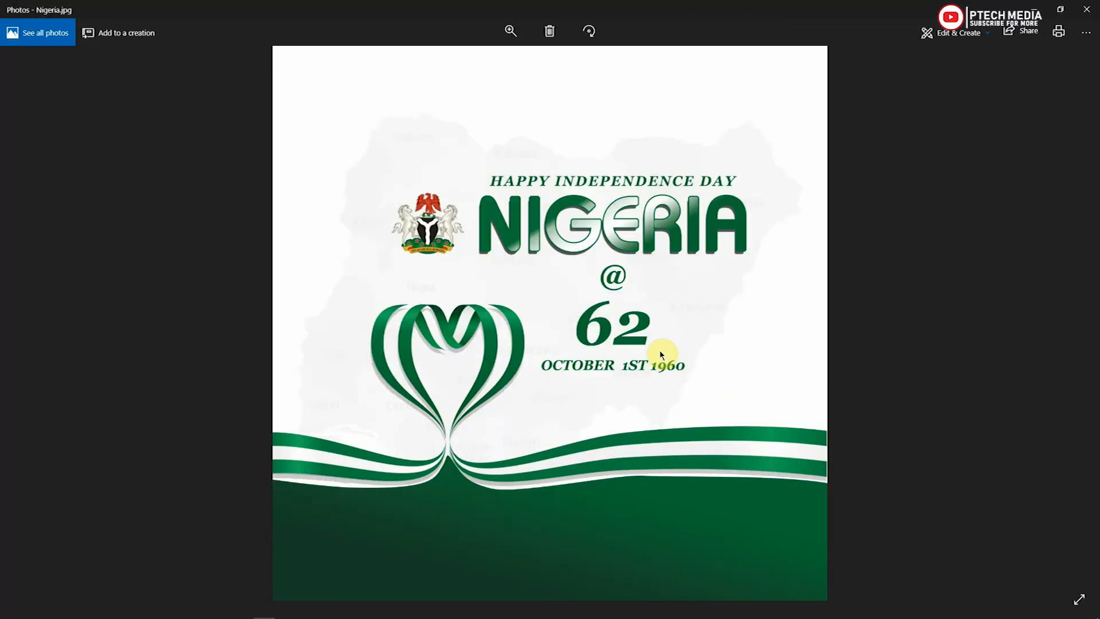
Step: Open the exported NIGERIA 62 image from the Nigeria folder in Photos, compare it with the earlier Nigeria image, and return to Photoshop
key(alt+Tab)
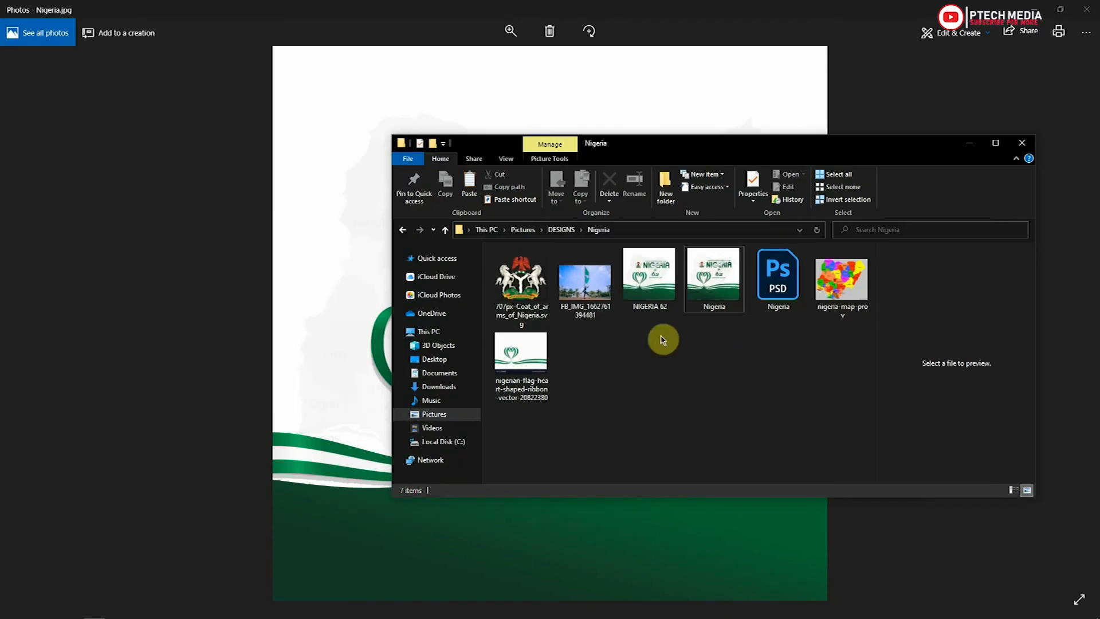
double_click(651, 308)
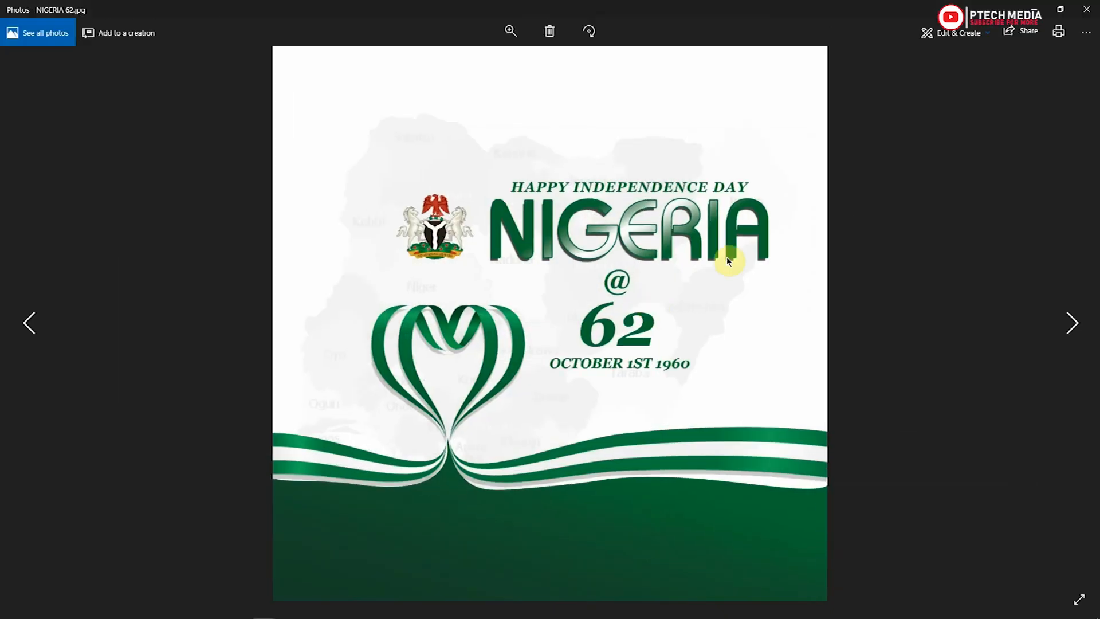
key(Right)
key(Left)
key(Right)
key(Left)
key(Right)
key(Left)
key(Right)
key(Left)
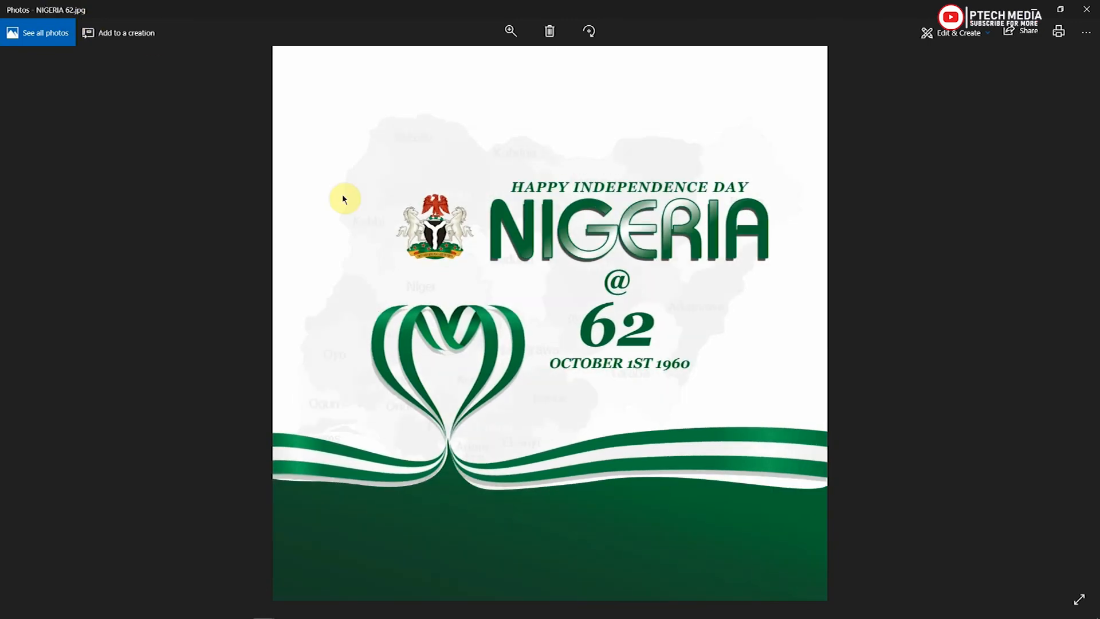
click(1036, 10)
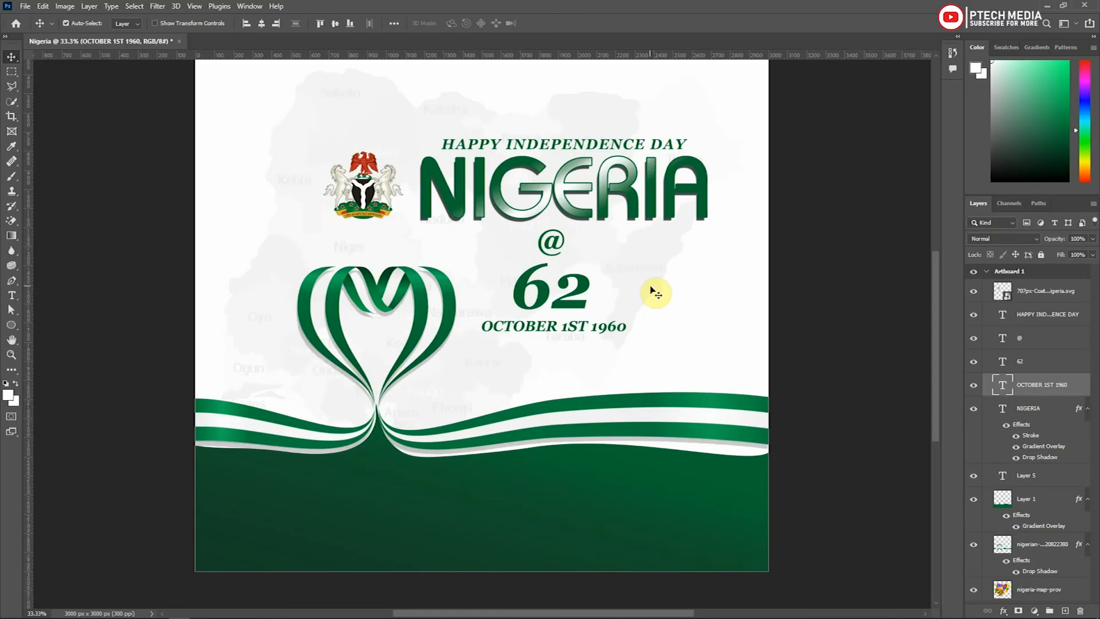